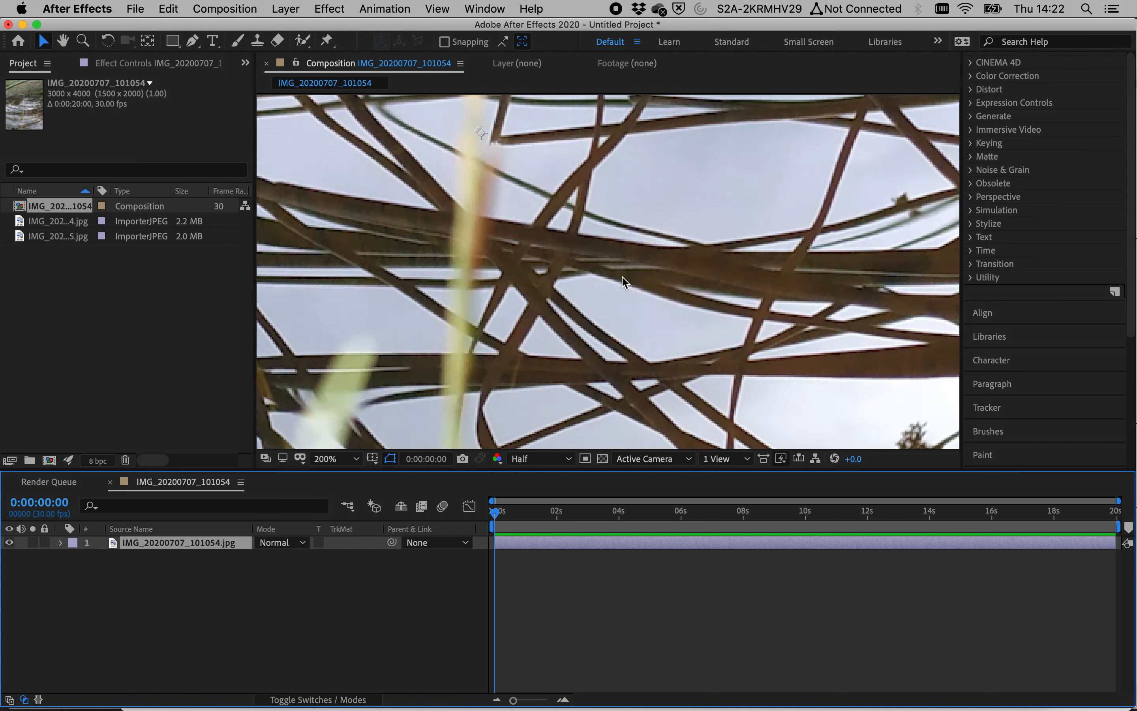
scroll(622, 281, "down", 1)
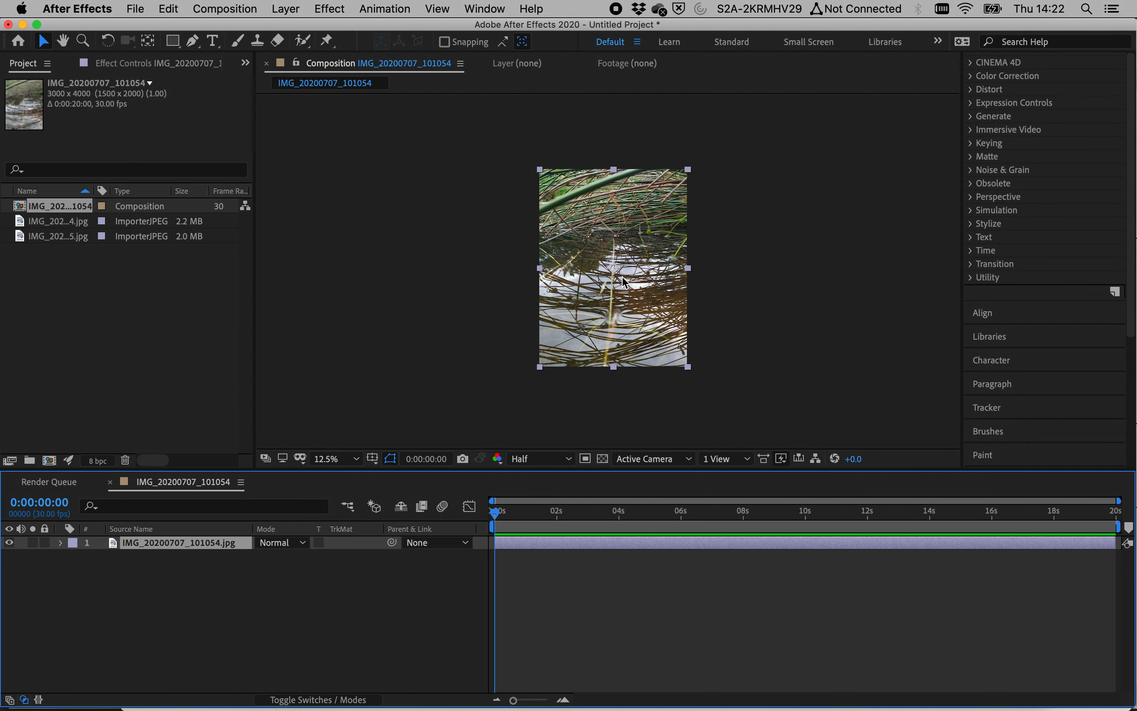
Step: Zoom the composition viewer out and set its magnification to Fit
left_click(337, 459)
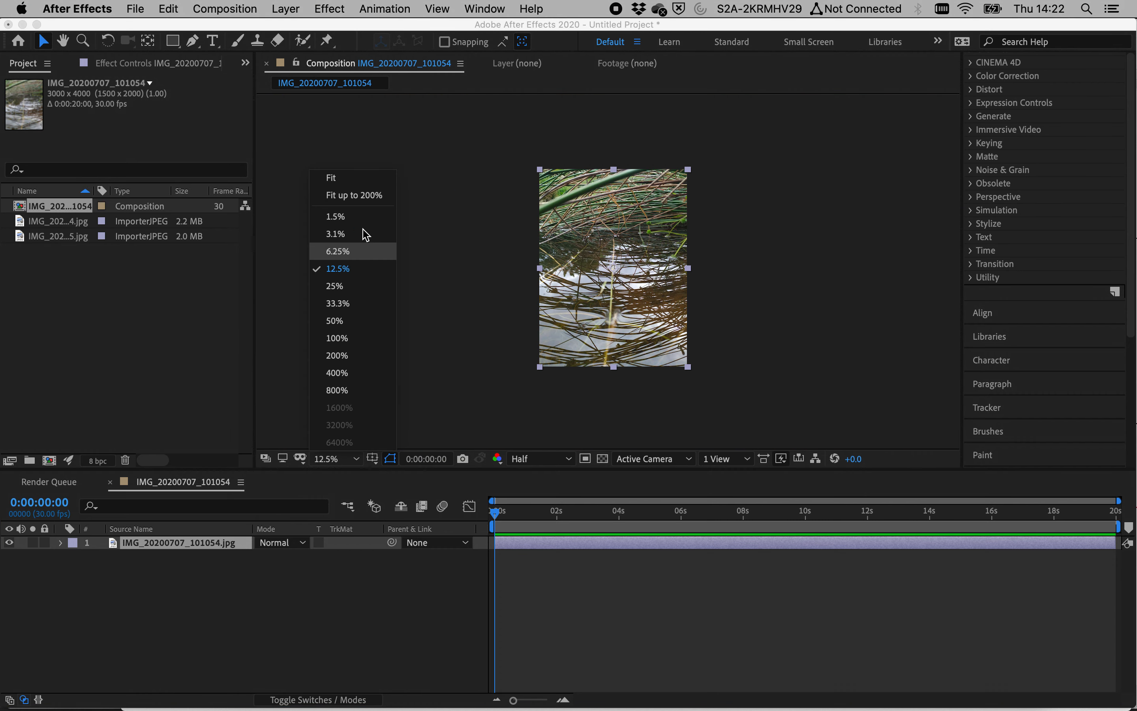
left_click(358, 178)
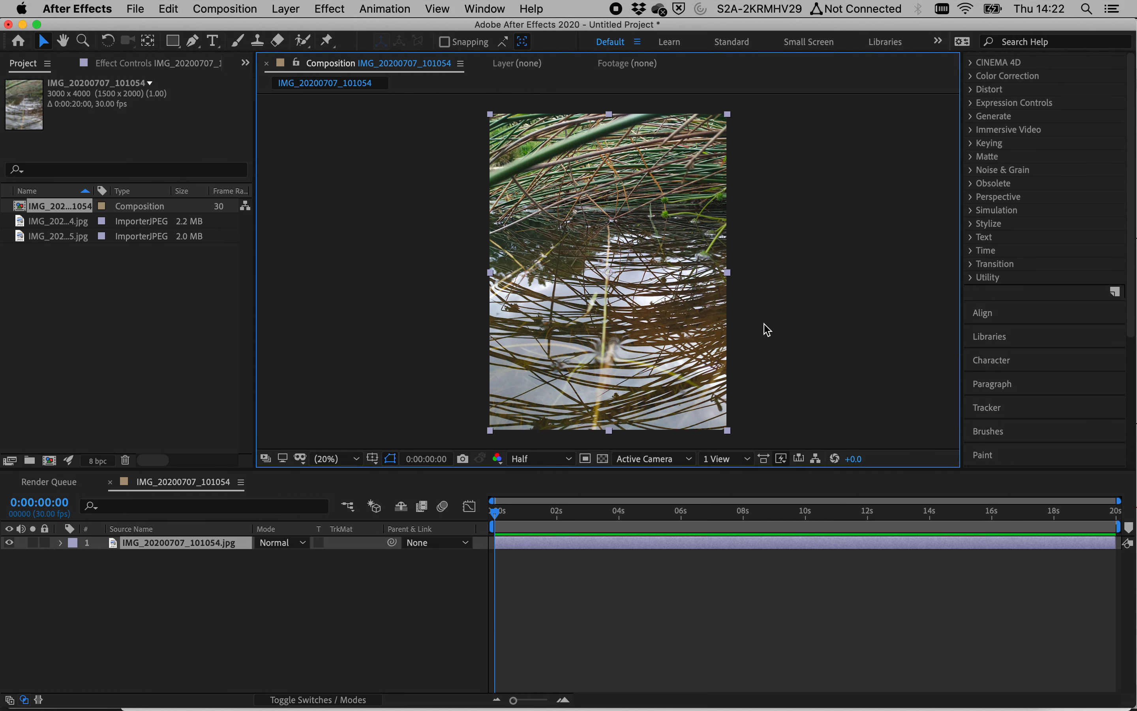
left_click(791, 261)
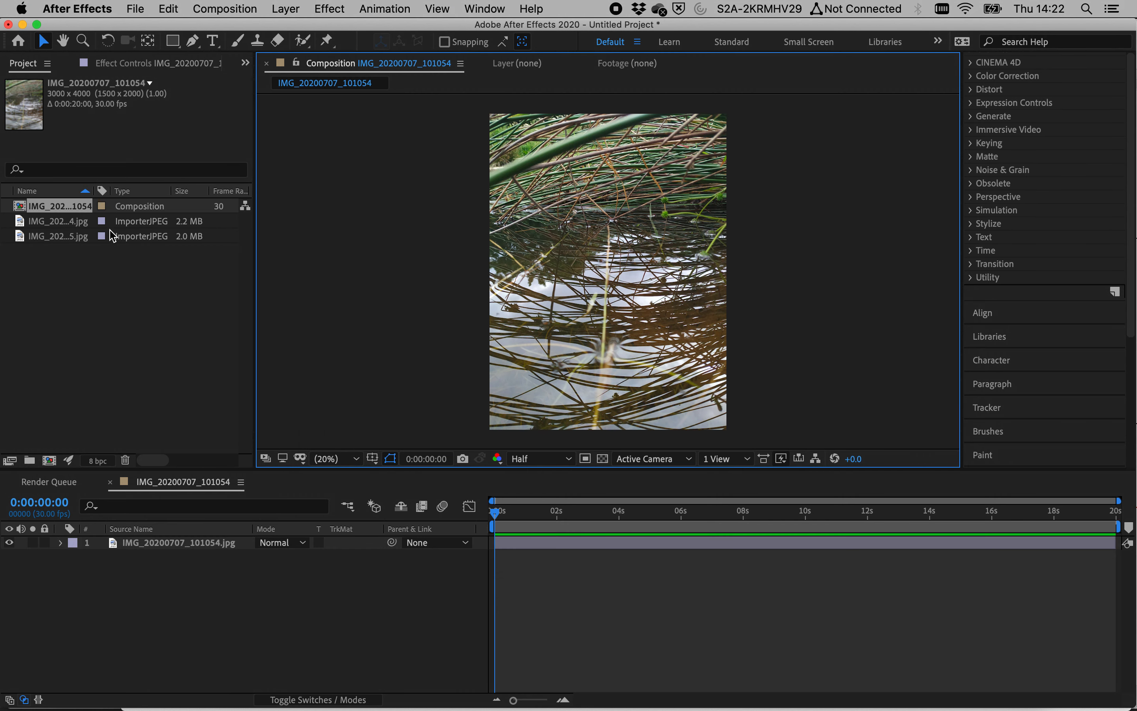
Step: Toggle the photo layer's visibility and review the composition settings without changing them
left_click(10, 543)
left_click(11, 542)
left_click(10, 543)
left_click(10, 543)
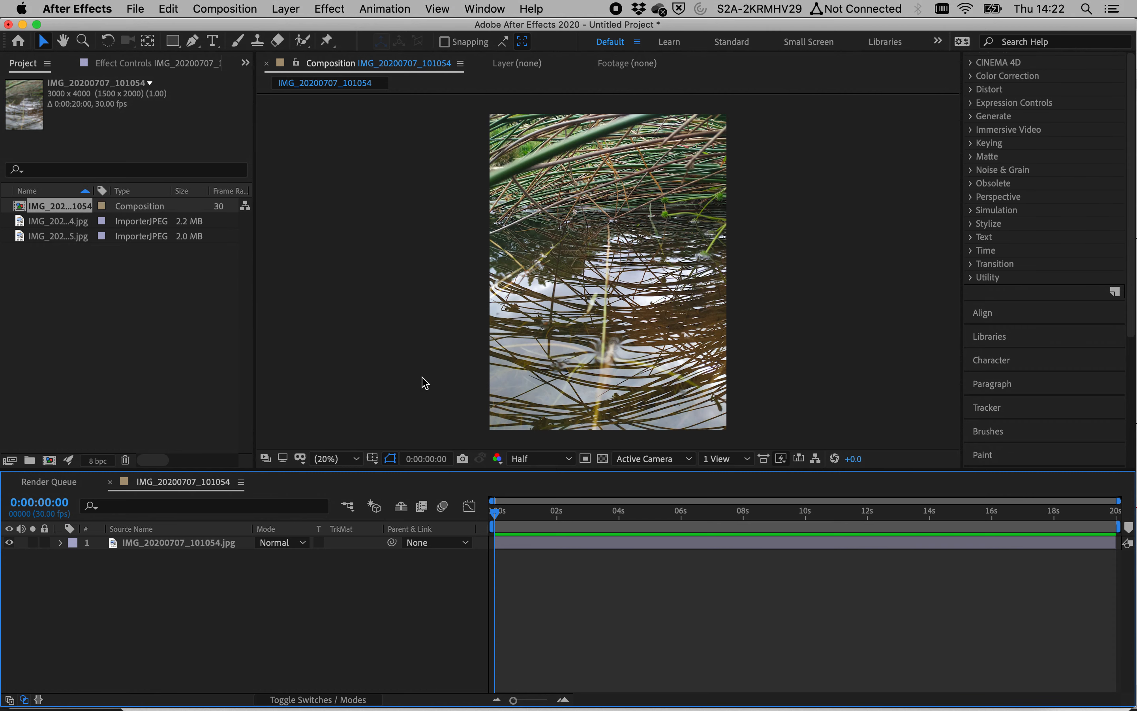
key("super+k")
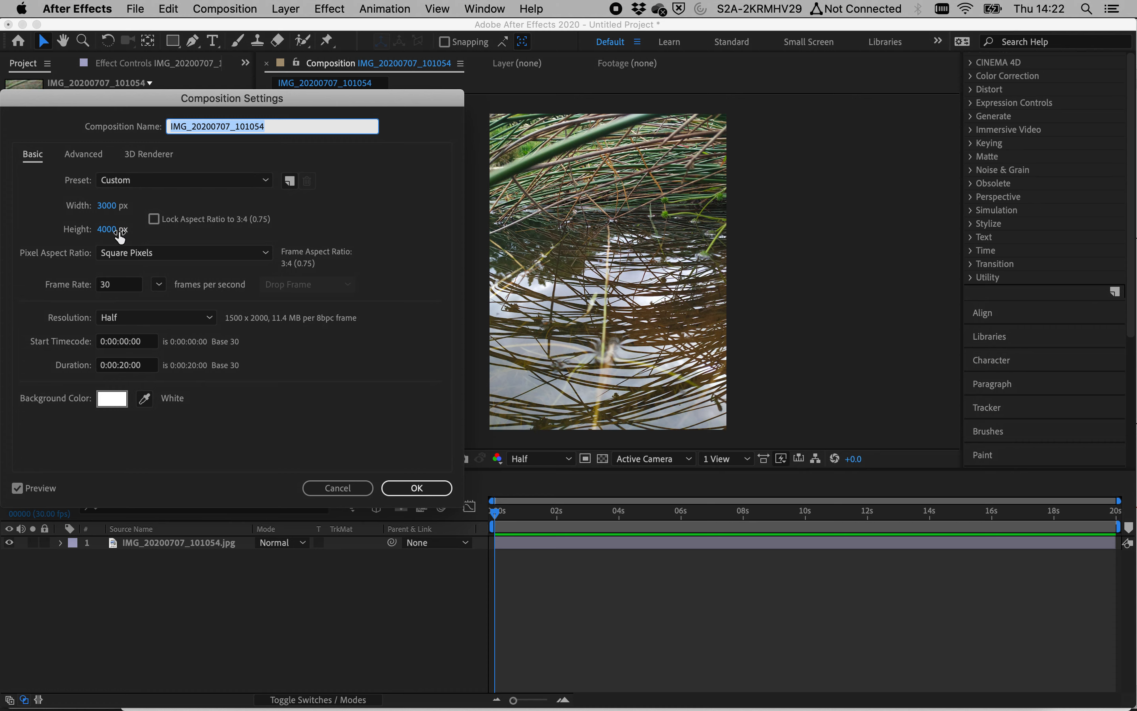
left_click(329, 488)
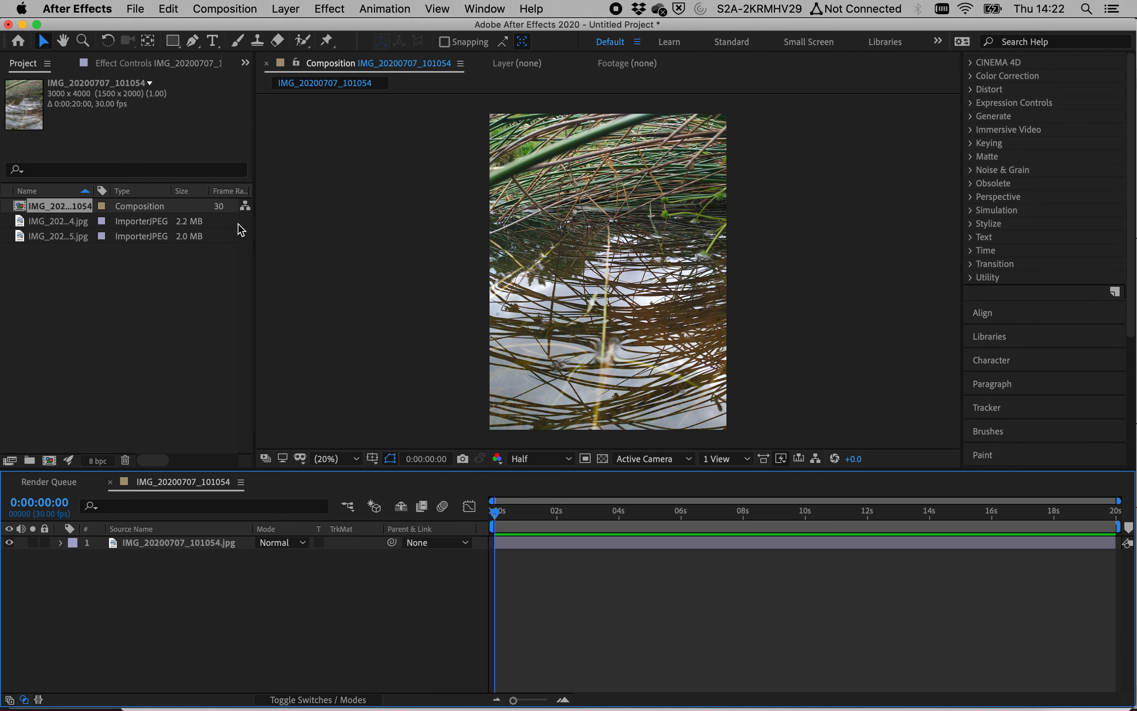
Step: Start a new project without saving the current one
left_click(139, 6)
mouse_move(143, 28)
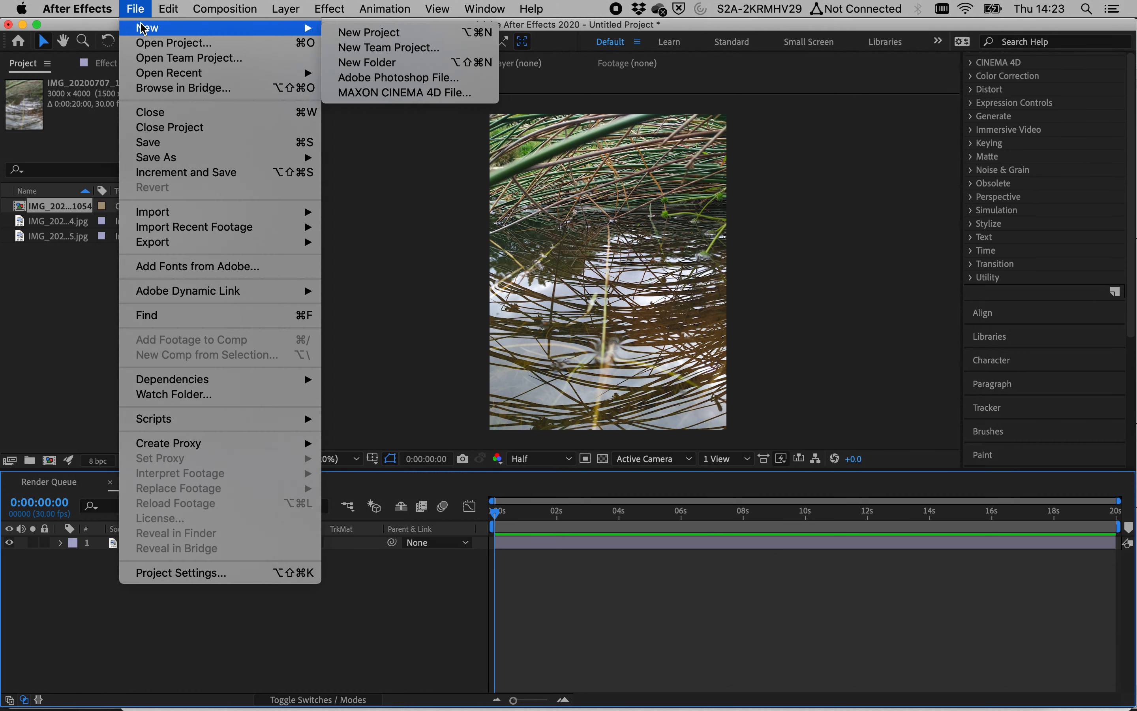
left_click(364, 35)
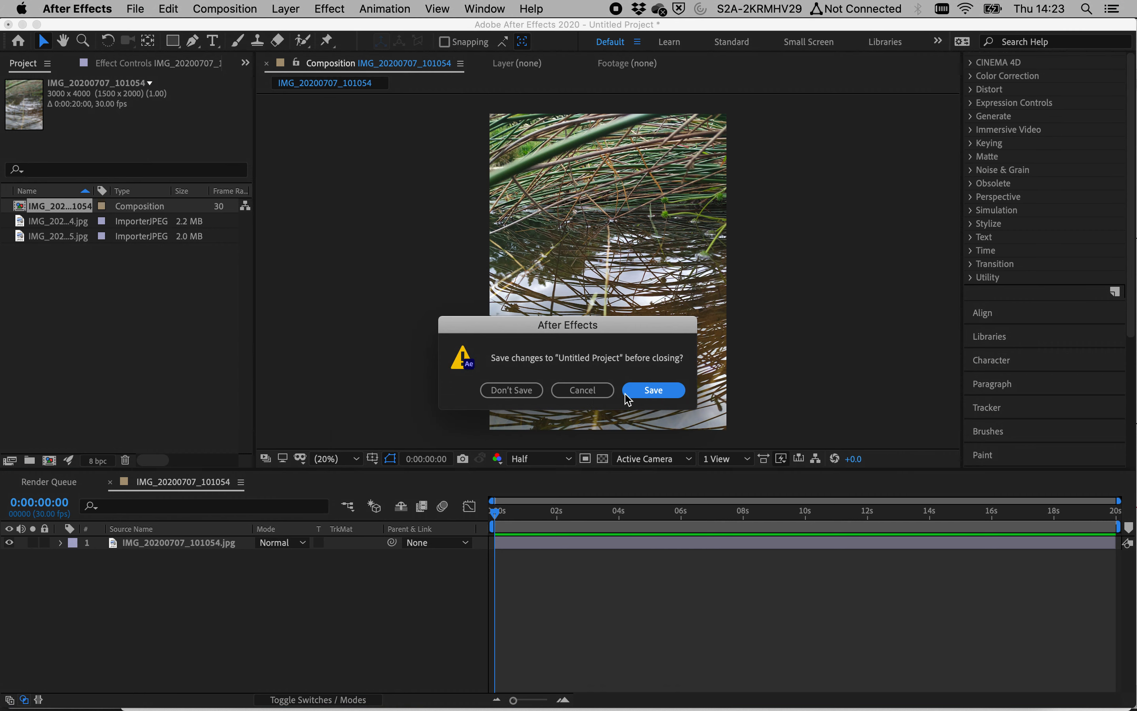
left_click(508, 390)
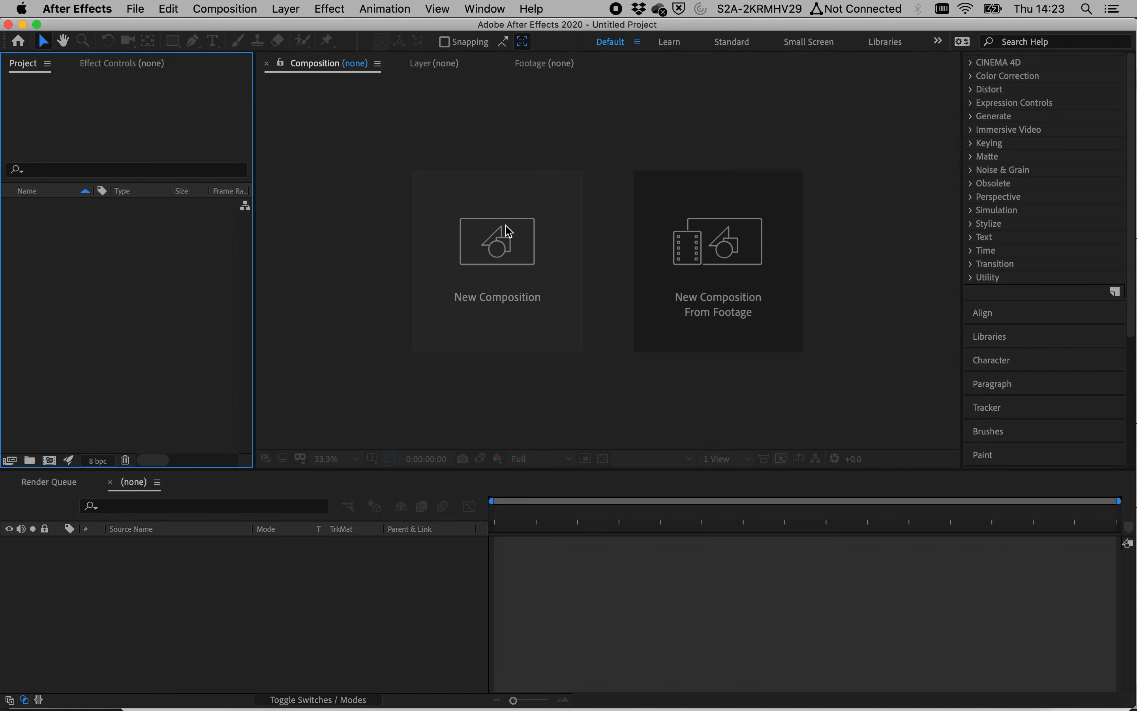
left_click(501, 259)
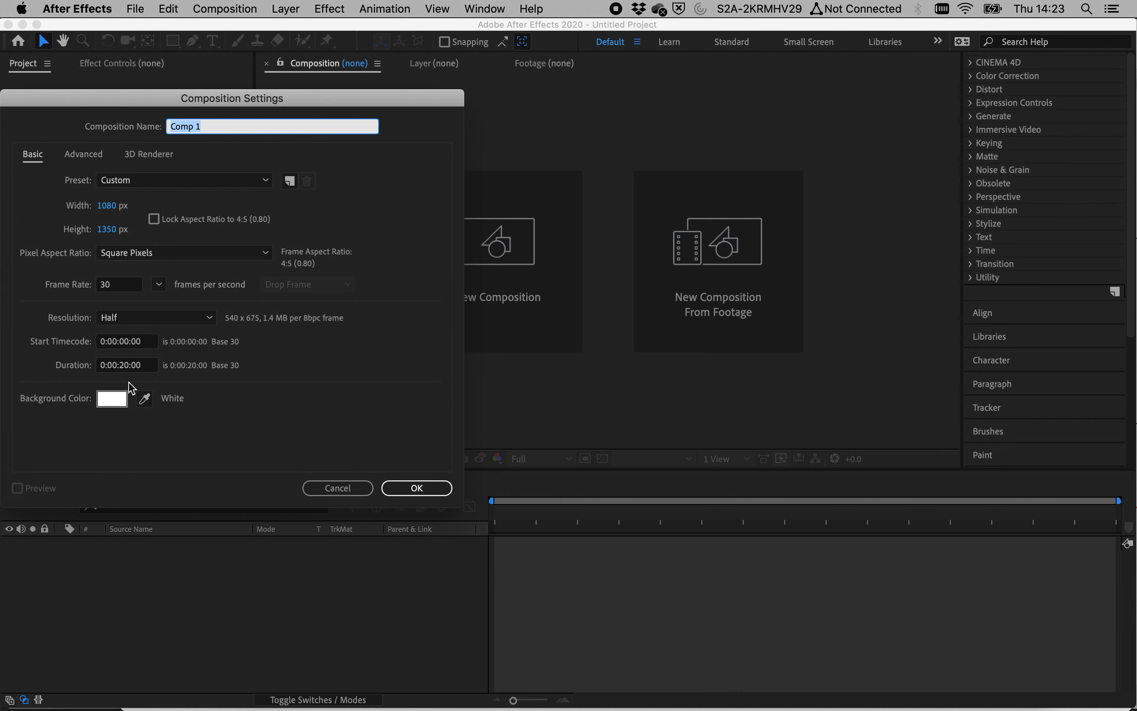
key("Escape")
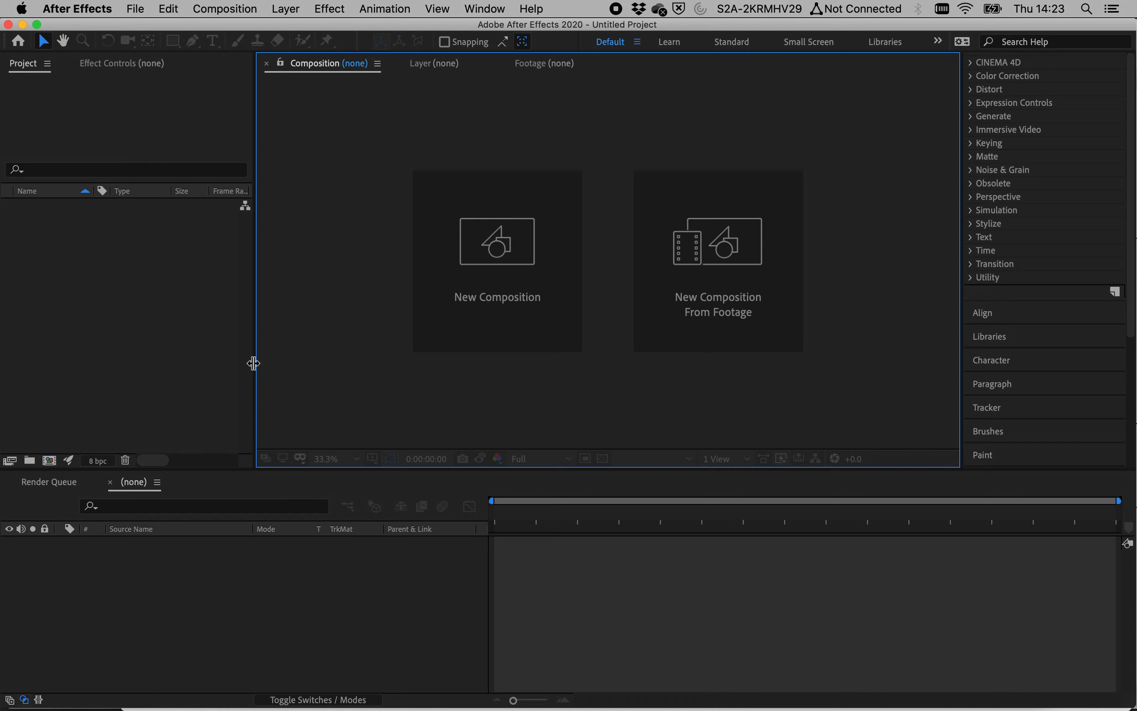
Step: Import the two IMG_2020 JPEG photos from Finder and build a composition from the 101054 photo
key("super+Tab")
left_click_drag(338, 413, 92, 302)
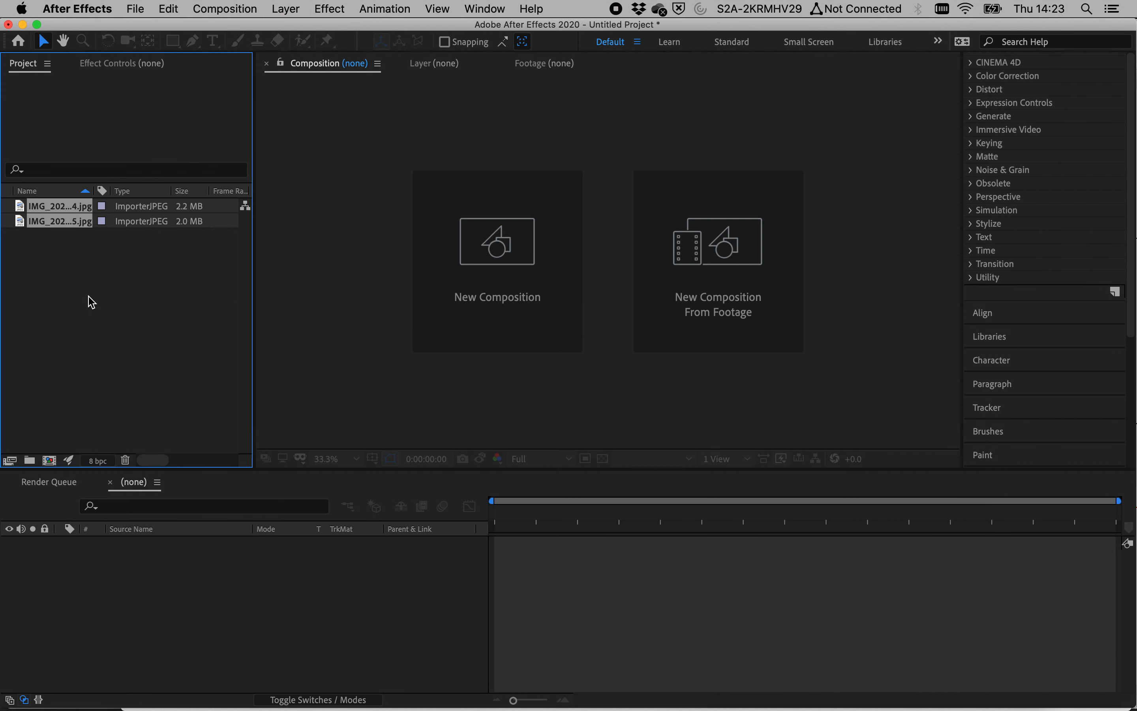
left_click(60, 207)
left_click_drag(64, 212, 125, 609)
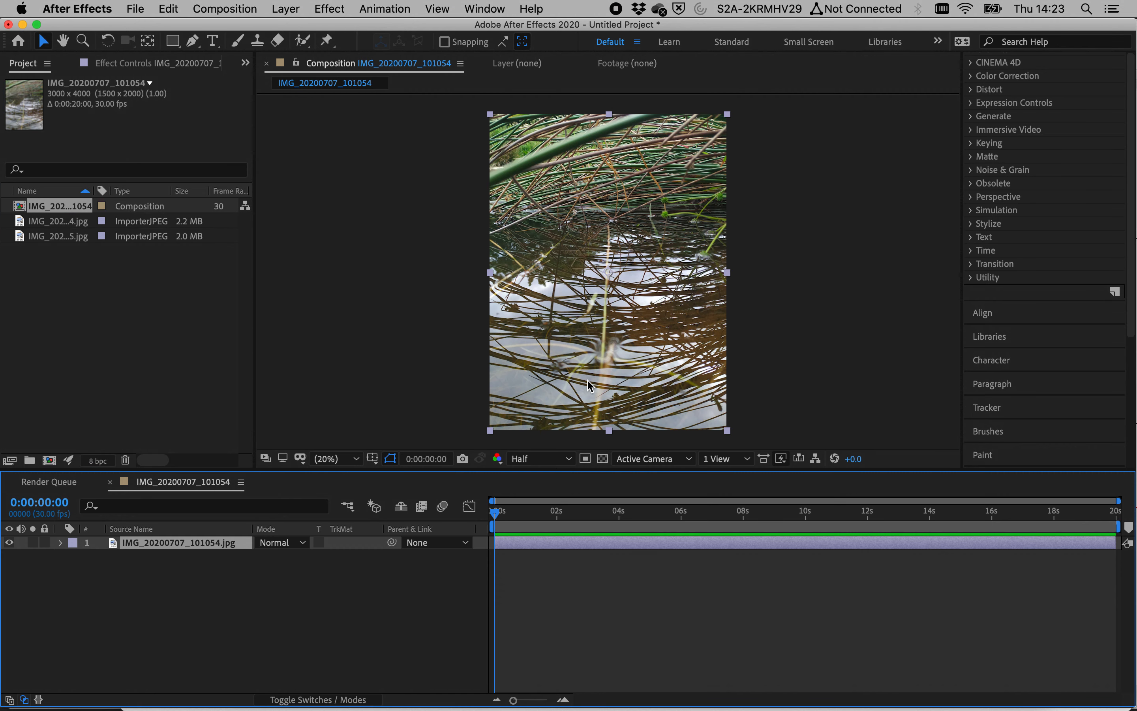
Step: Hide the IMG_20200707_101054 photo layer in the composition
mouse_move(509, 521)
left_mouse_down()
mouse_move(1057, 521)
mouse_move(588, 522)
mouse_move(999, 534)
mouse_move(566, 519)
mouse_move(982, 517)
mouse_move(563, 519)
mouse_move(939, 559)
mouse_move(578, 520)
mouse_move(482, 531)
mouse_move(858, 511)
mouse_move(949, 522)
mouse_move(726, 519)
mouse_move(500, 542)
left_mouse_up()
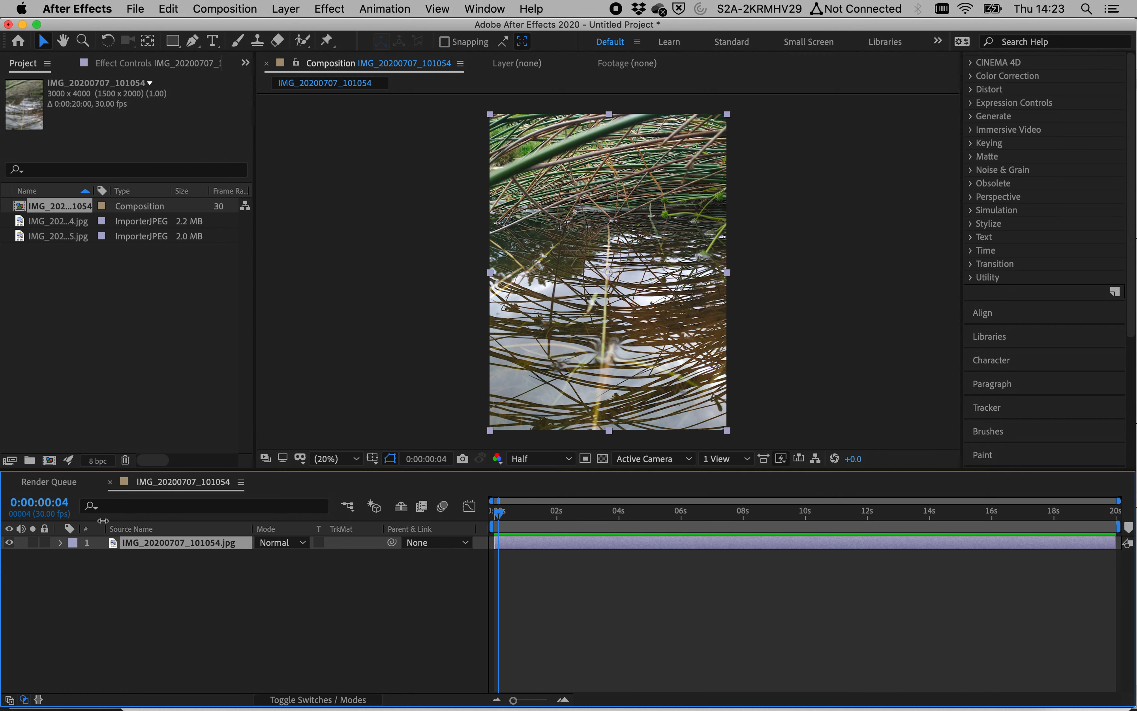
left_click(9, 543)
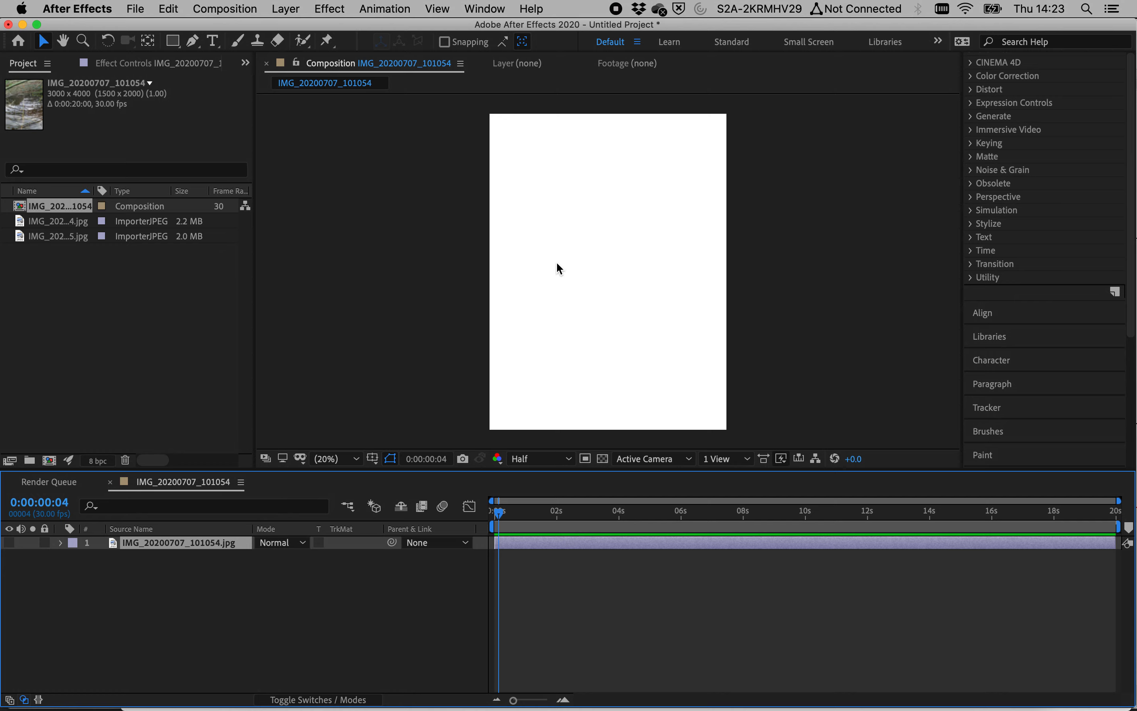
left_click(10, 544)
left_click(10, 544)
left_click(9, 543)
left_click(10, 543)
Step: Preview the frame sketch images in the After Effects Tests folder in Finder
key("super+Tab")
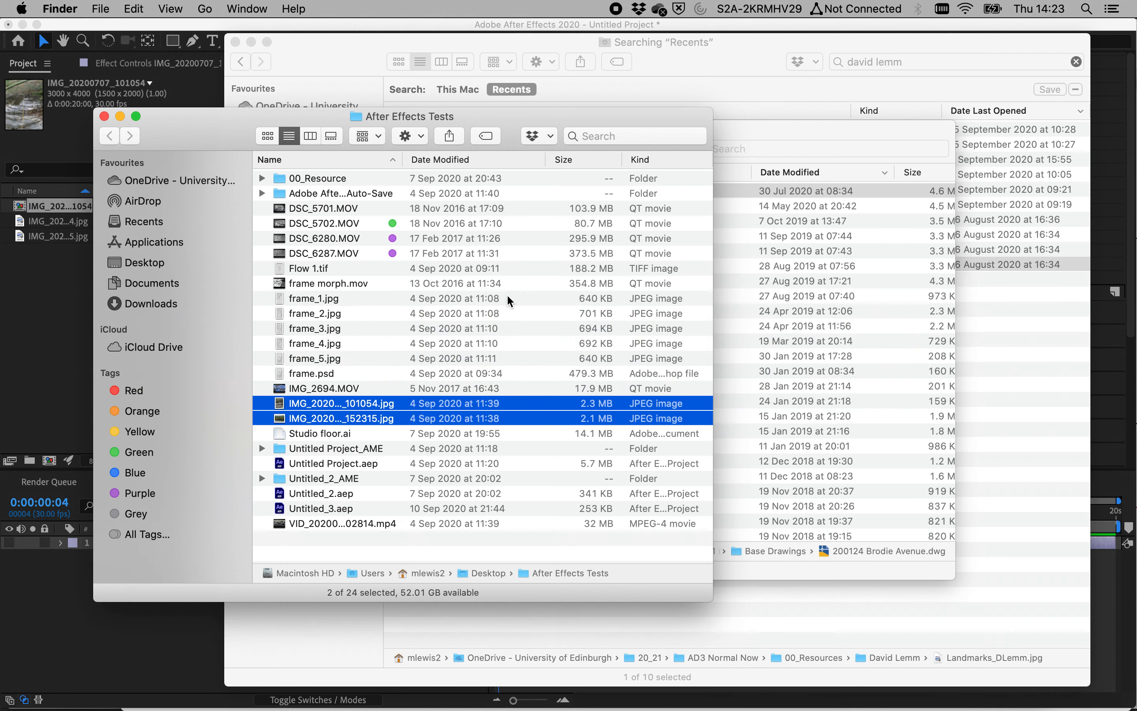
left_click(346, 299)
key("space")
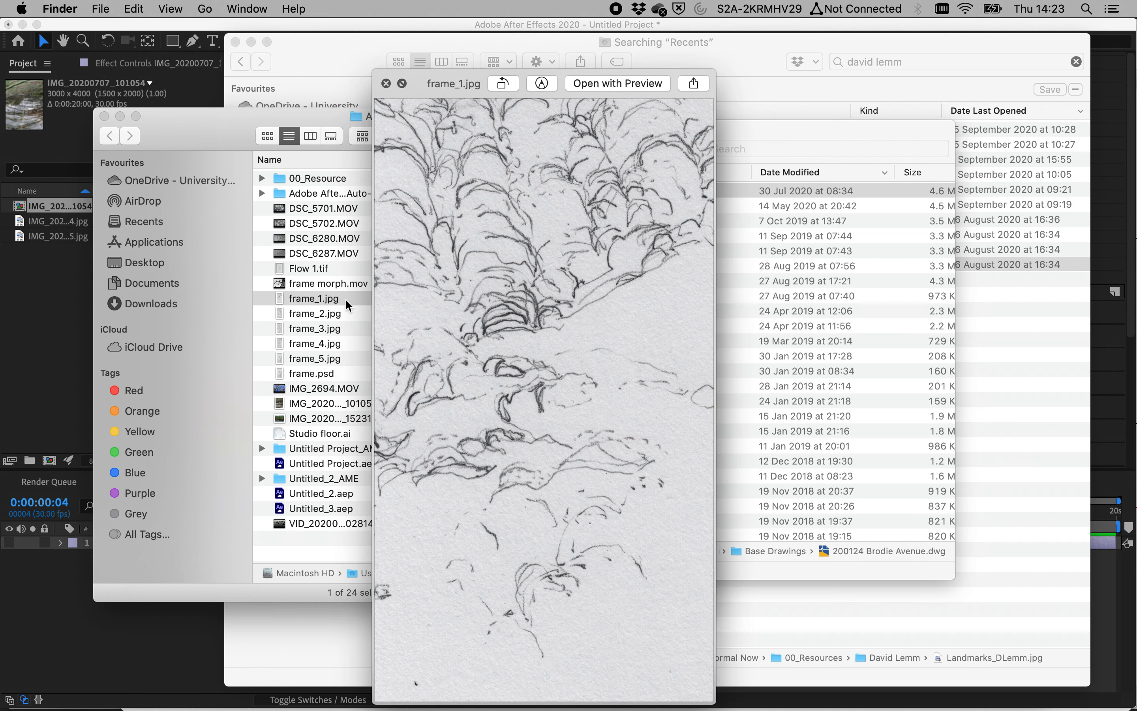
key("Down")
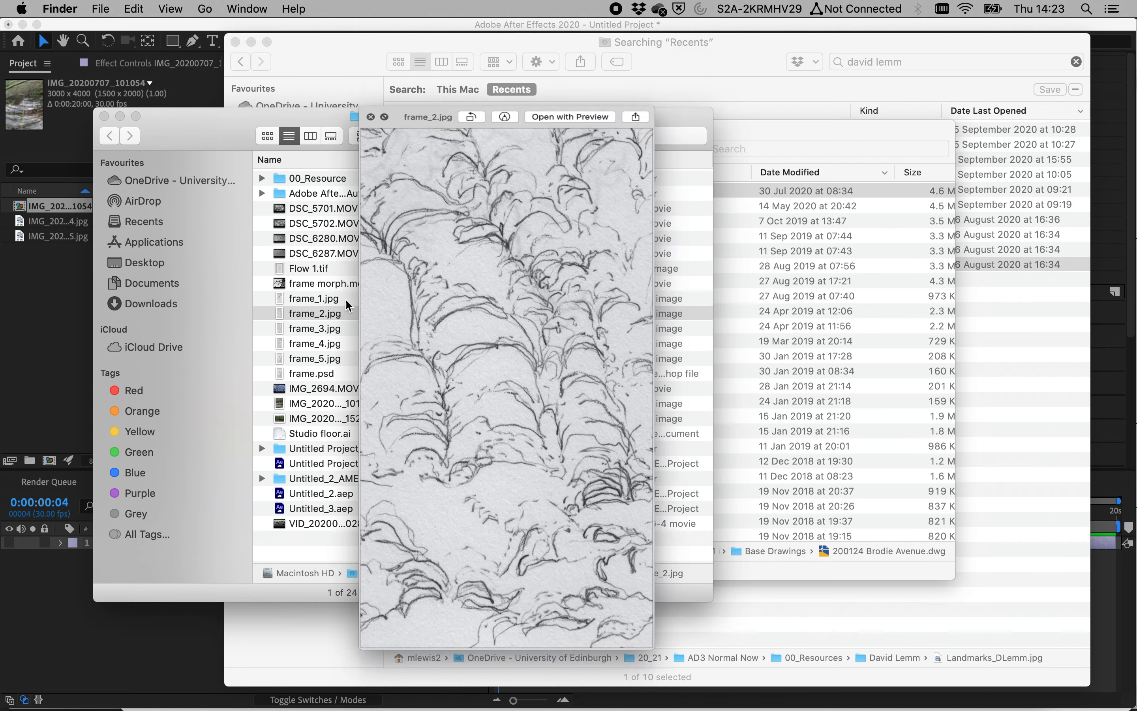
key("space")
Step: Import frame_2.jpg into the project and add it to the composition below the photo layer
left_click_drag(346, 313, 106, 312)
key("super+Tab")
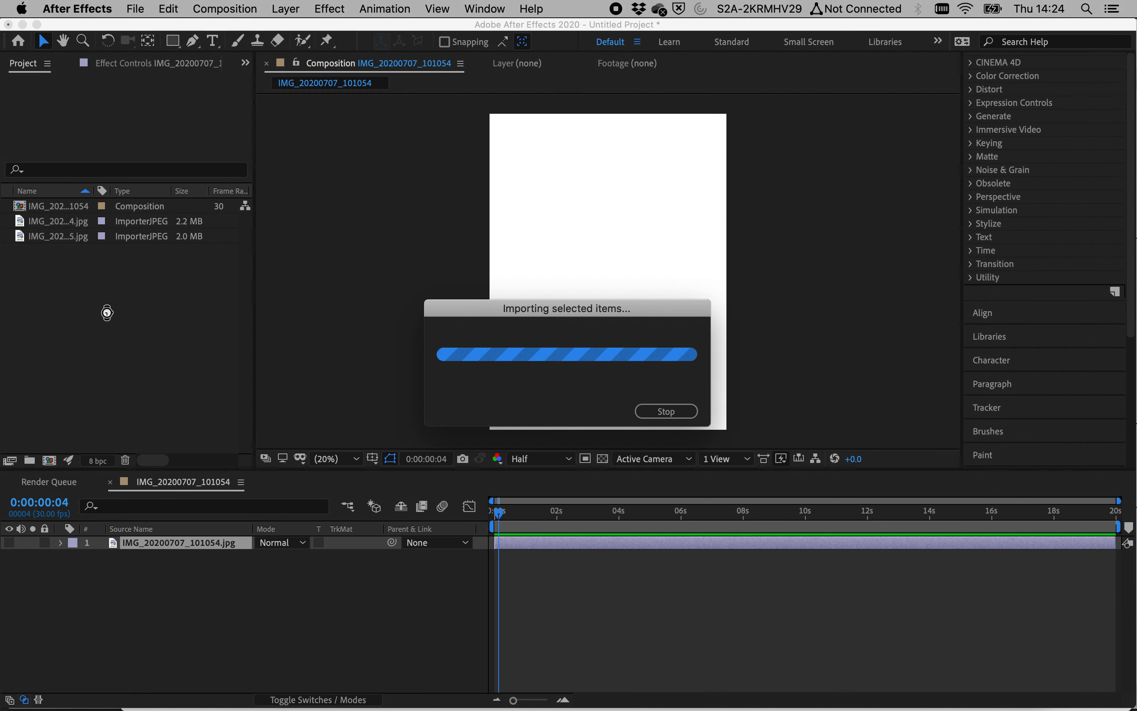
left_click_drag(93, 433, 120, 558)
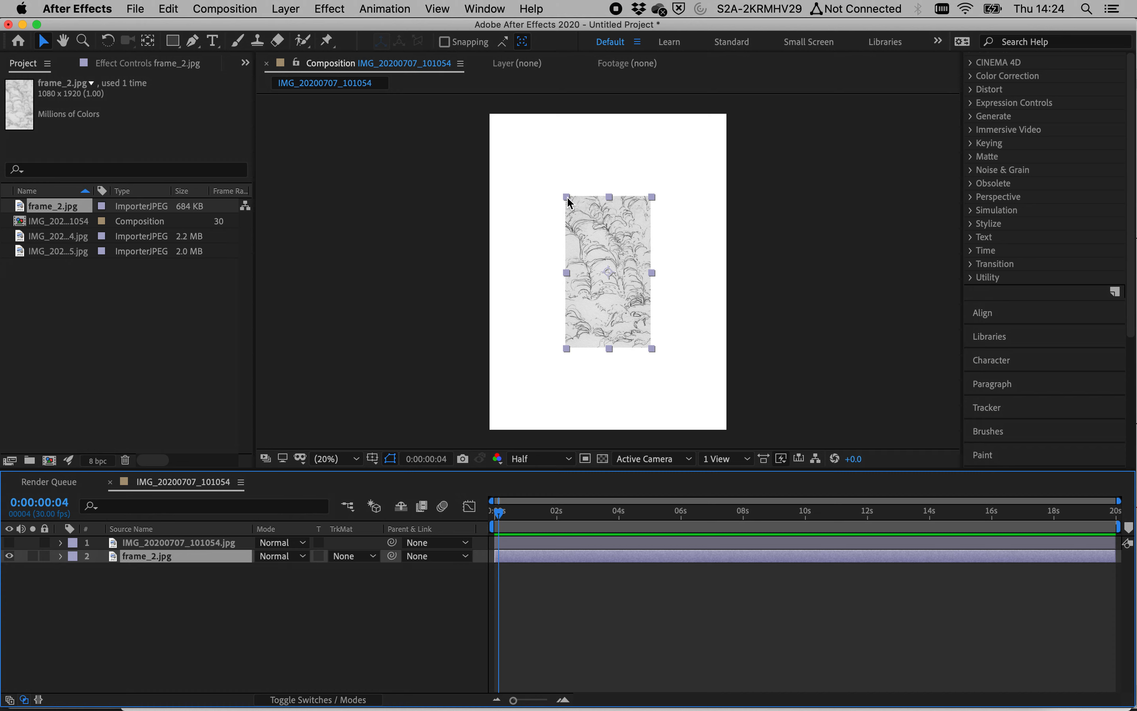
Step: Scale the frame_2 layer up until it fills the composition, about 283%
left_click_drag(567, 197, 527, 165)
key("super+z")
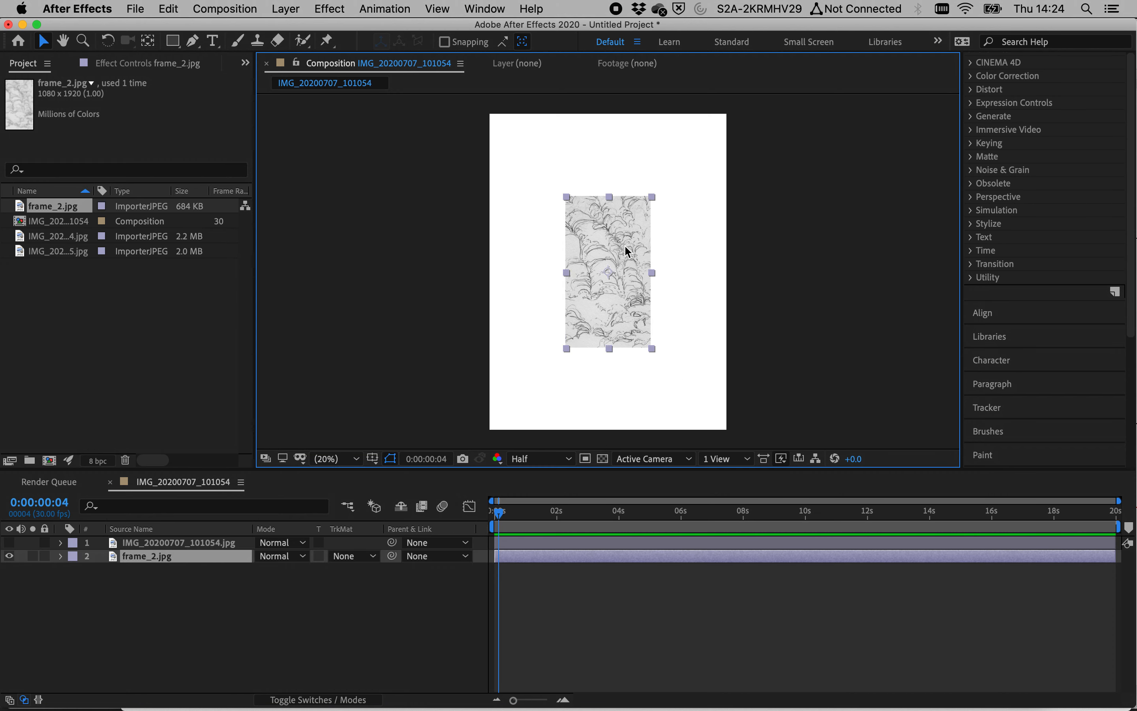
left_click(61, 556)
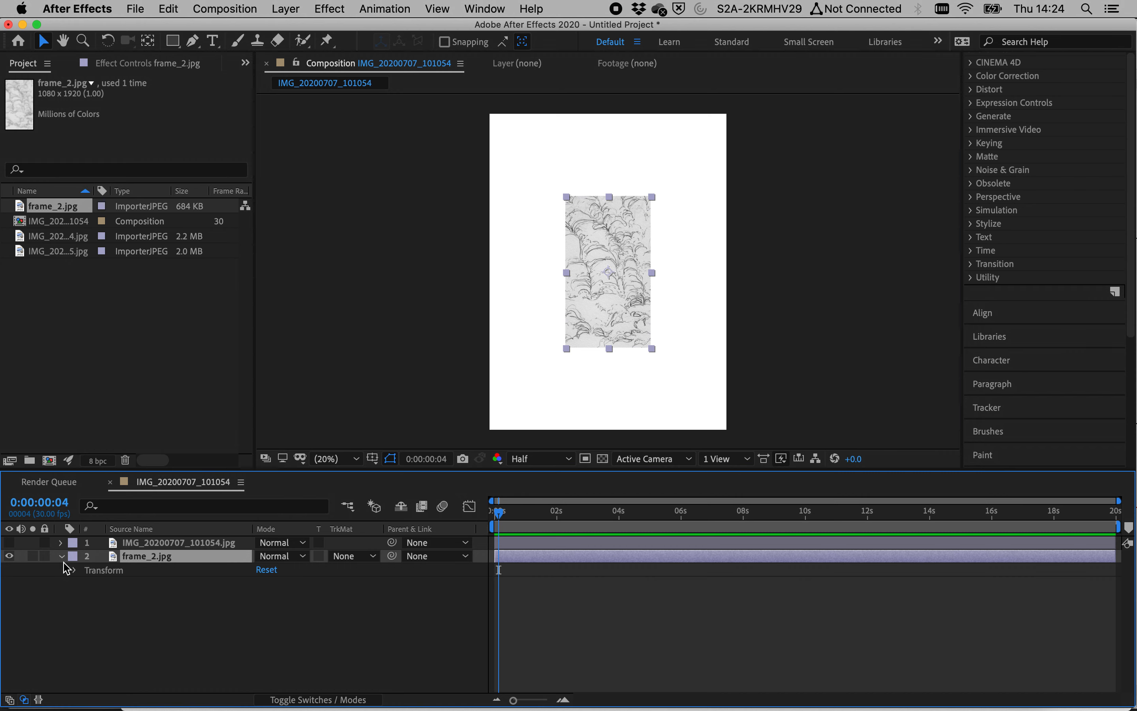
left_click_drag(567, 198, 428, 55)
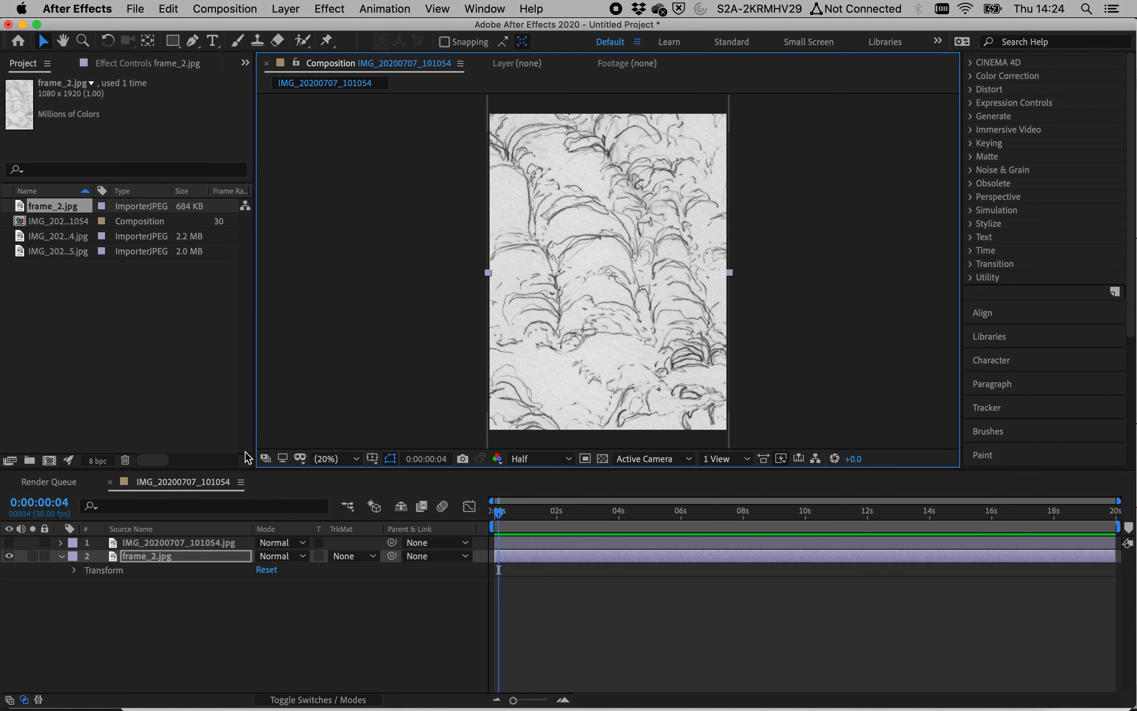
left_click(76, 570)
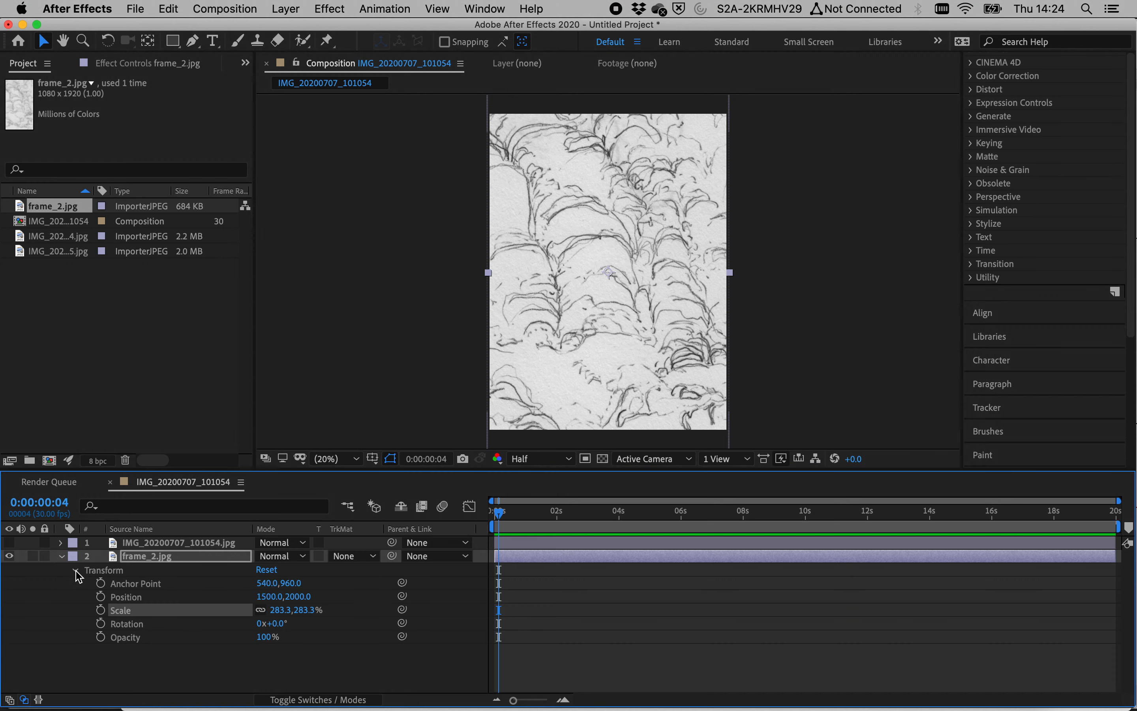
Step: Keyframe the frame_2 Scale at 283.3% near the start and 100% at 0:00:13:24
left_click(100, 610)
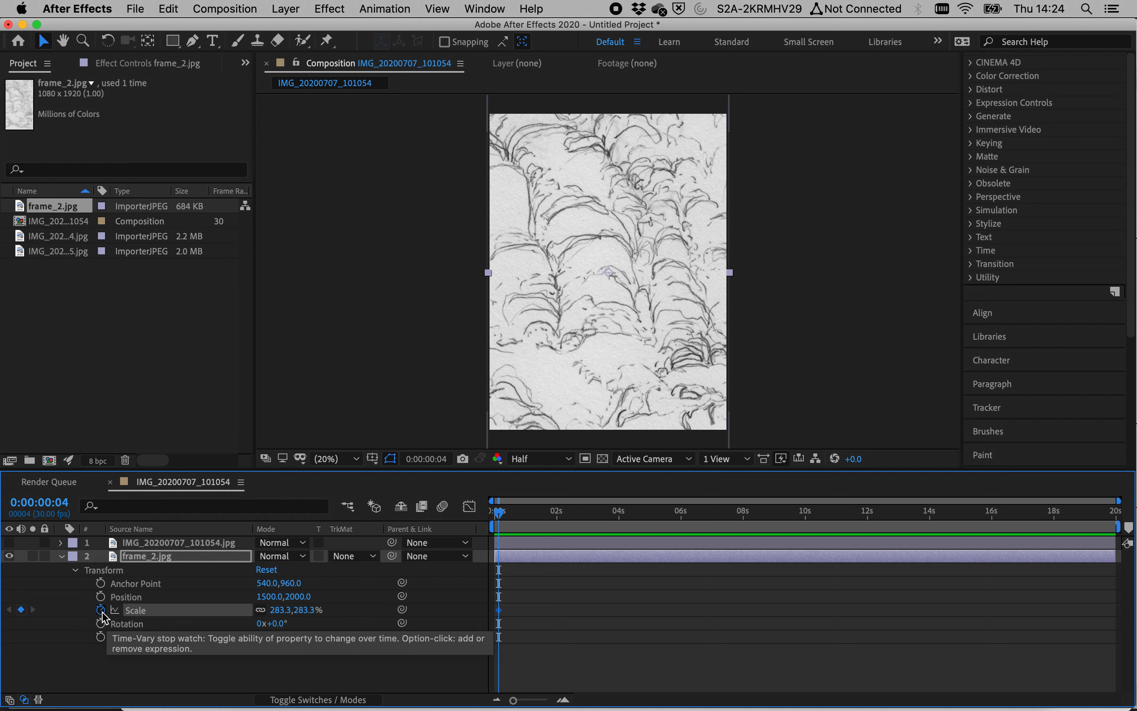
left_click_drag(514, 519, 924, 538)
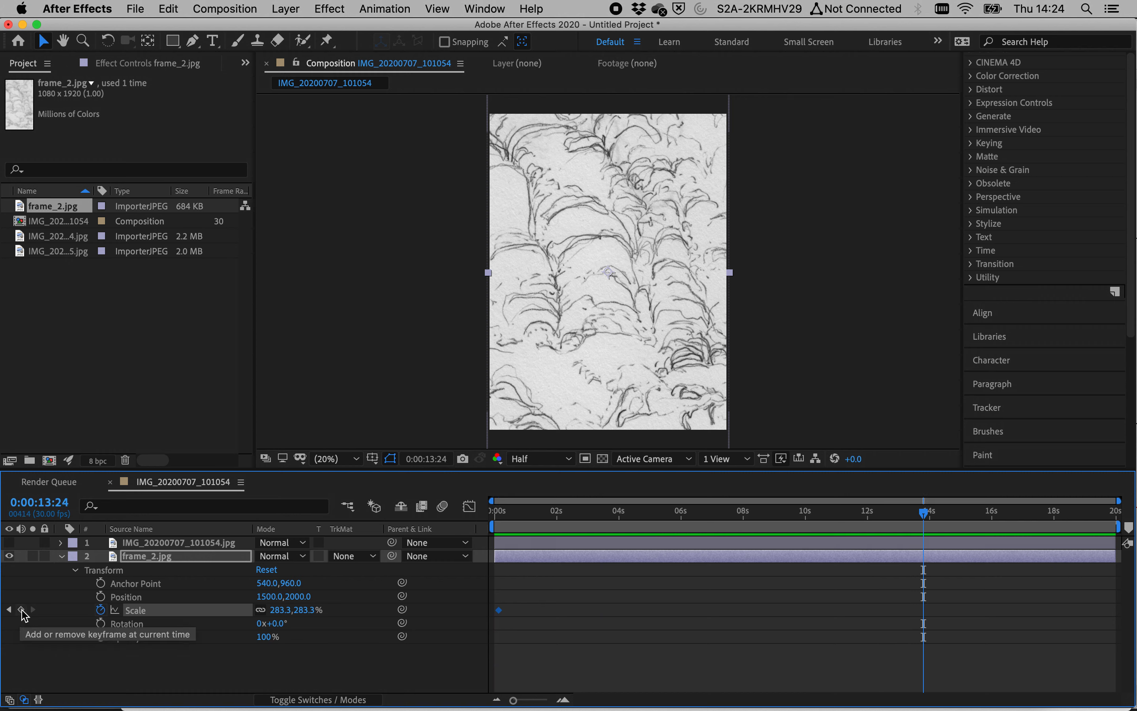
left_click(21, 610)
left_click(306, 610)
type("100")
key("Return")
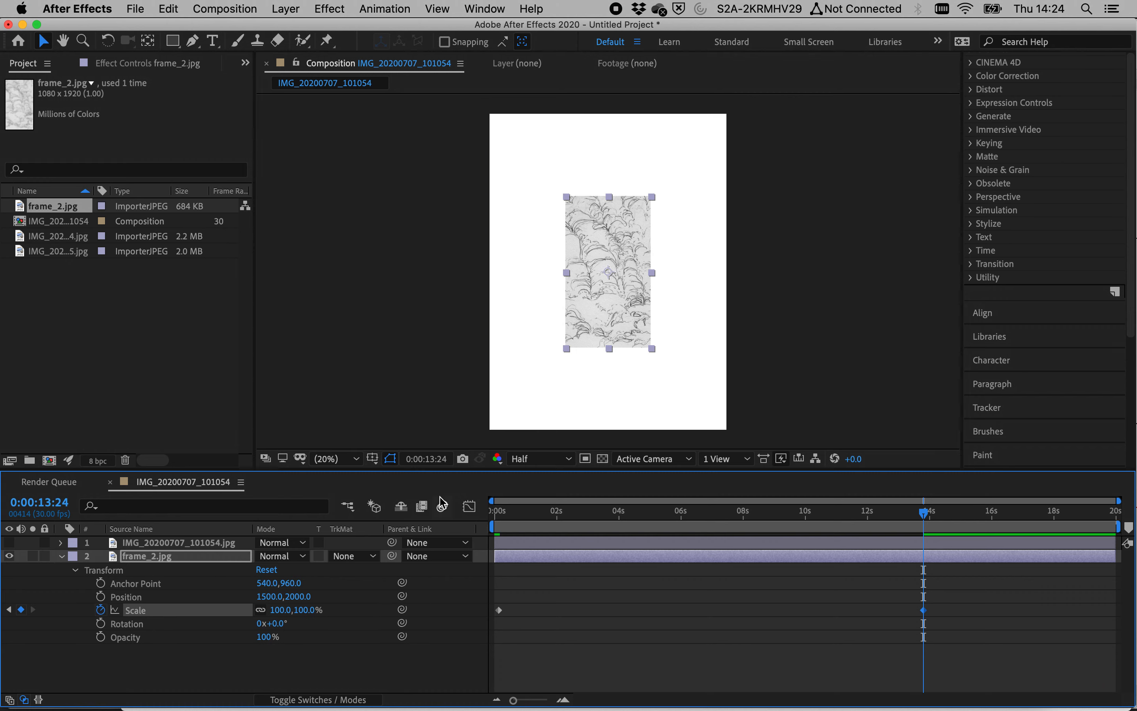
Step: Add a Position keyframe at 0:00:00:00 and move the first Scale keyframe to the start
left_click_drag(690, 531, 469, 513)
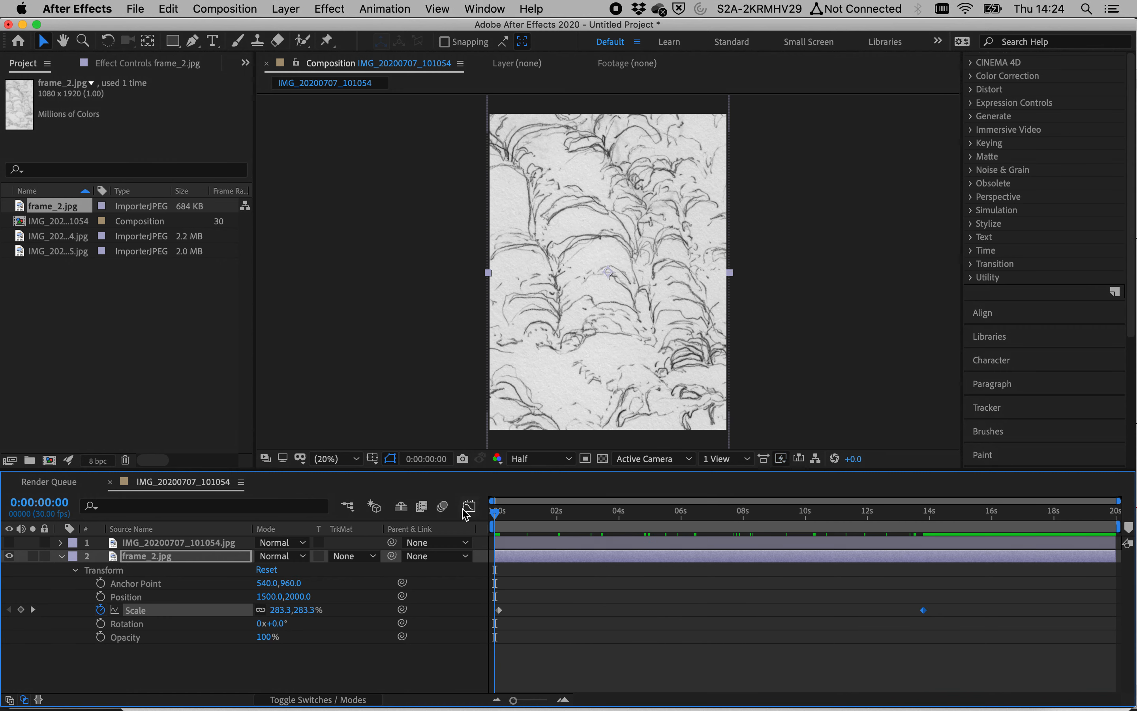
left_click(100, 598)
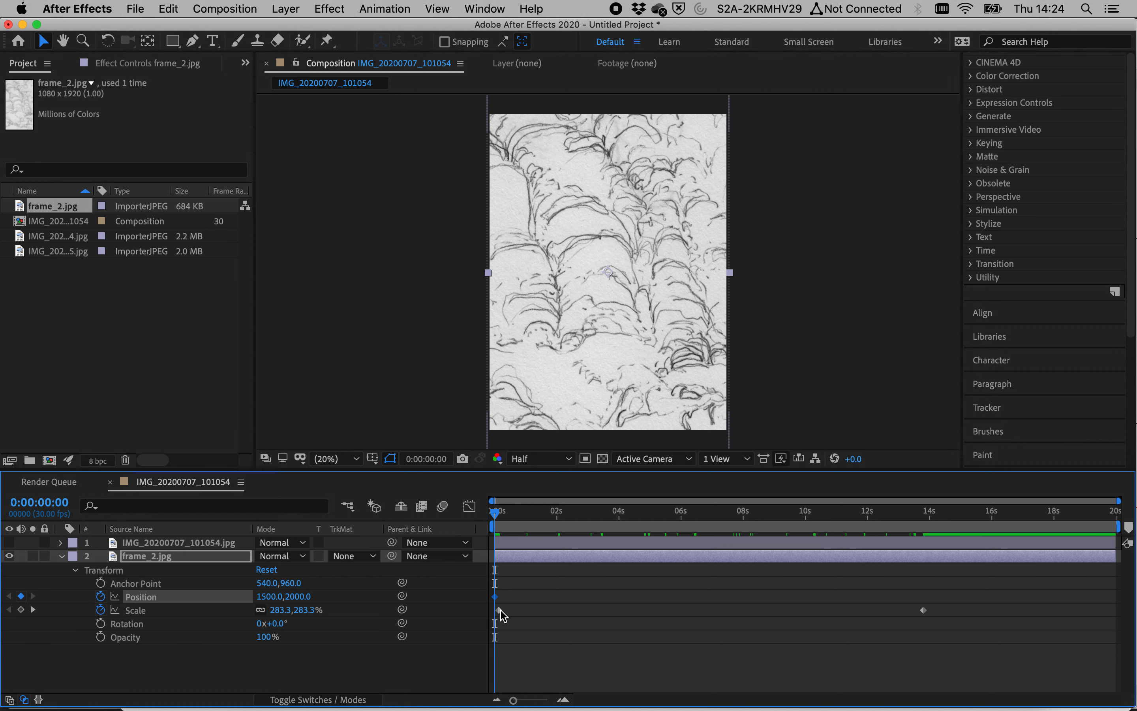
left_click_drag(499, 611, 495, 610)
Step: At 0:00:13:24, add a Position keyframe and move the sketch up and to the right
left_click_drag(864, 516, 931, 529)
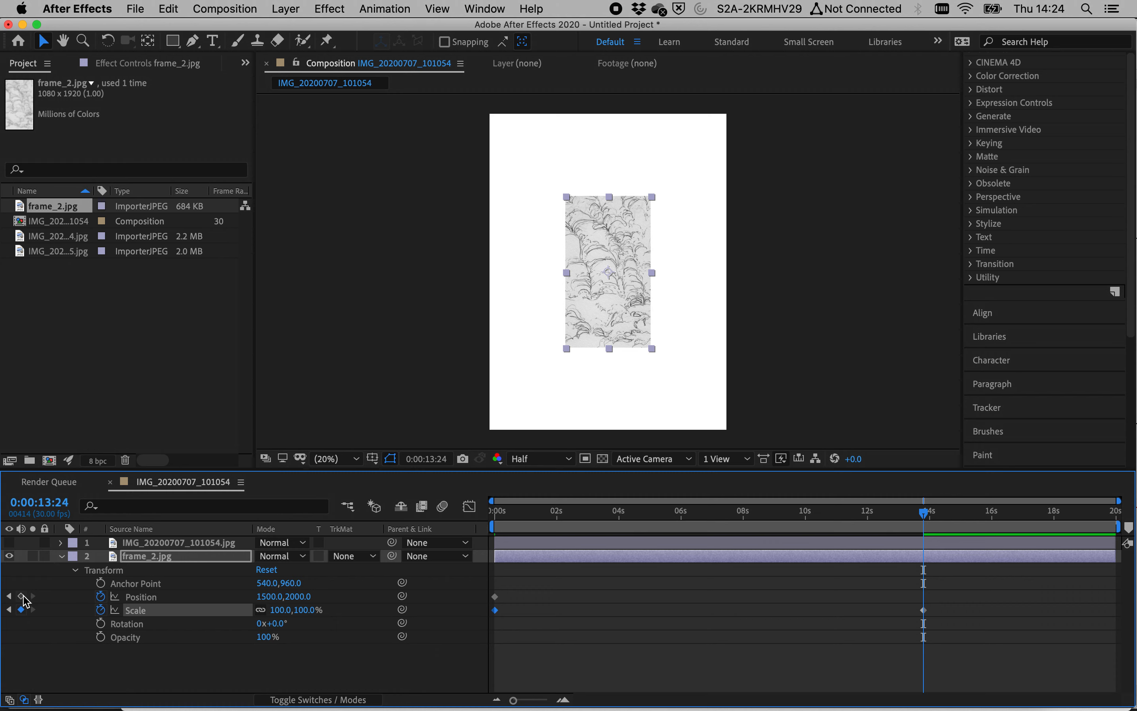
left_click(21, 596)
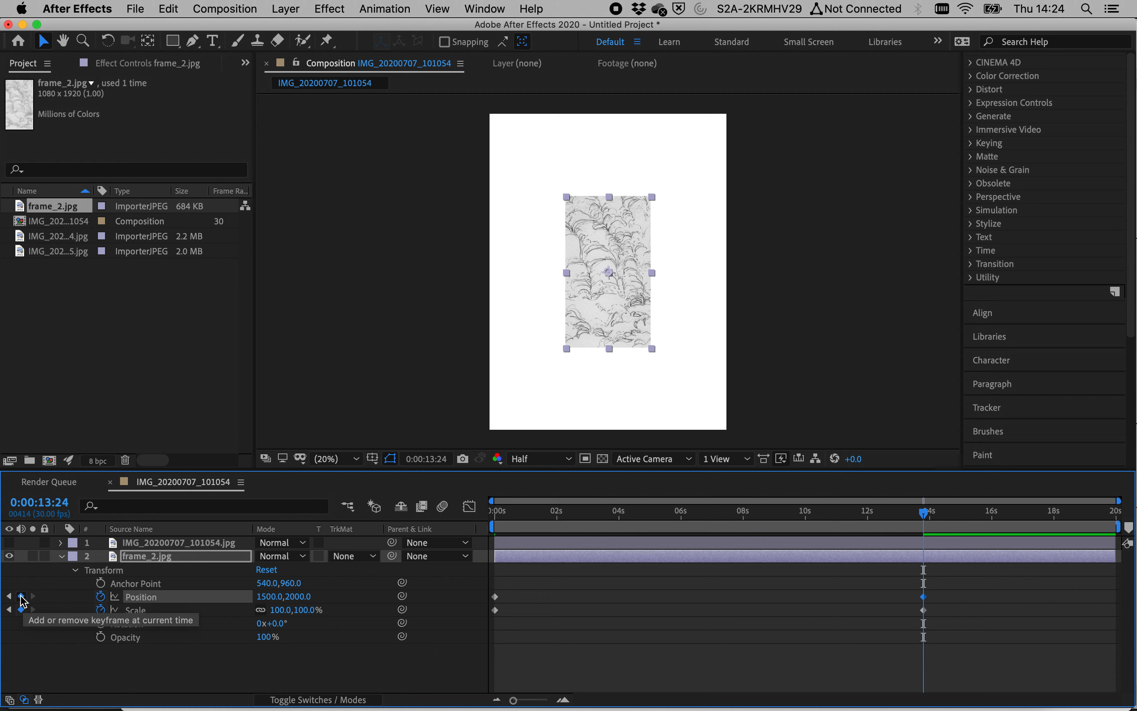
left_click_drag(630, 291, 698, 224)
Step: Play back the zoom and pan animation from the start to review it
left_click_drag(682, 519, 470, 506)
key("space")
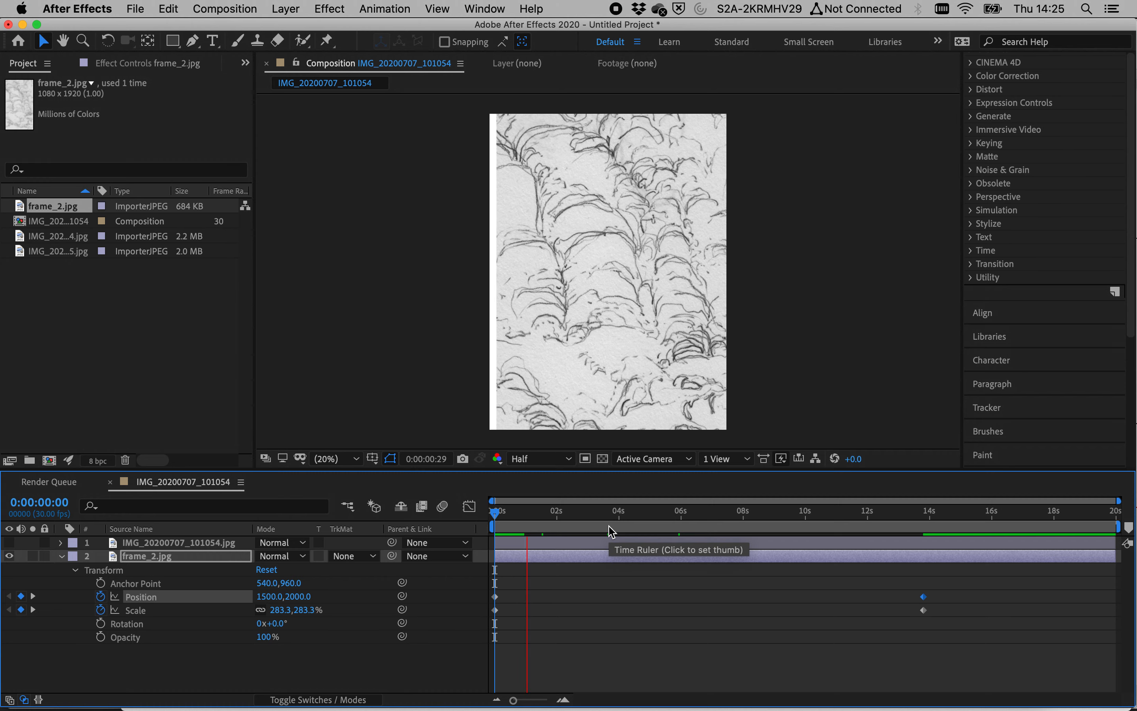
key("space")
left_click_drag(547, 516, 580, 519)
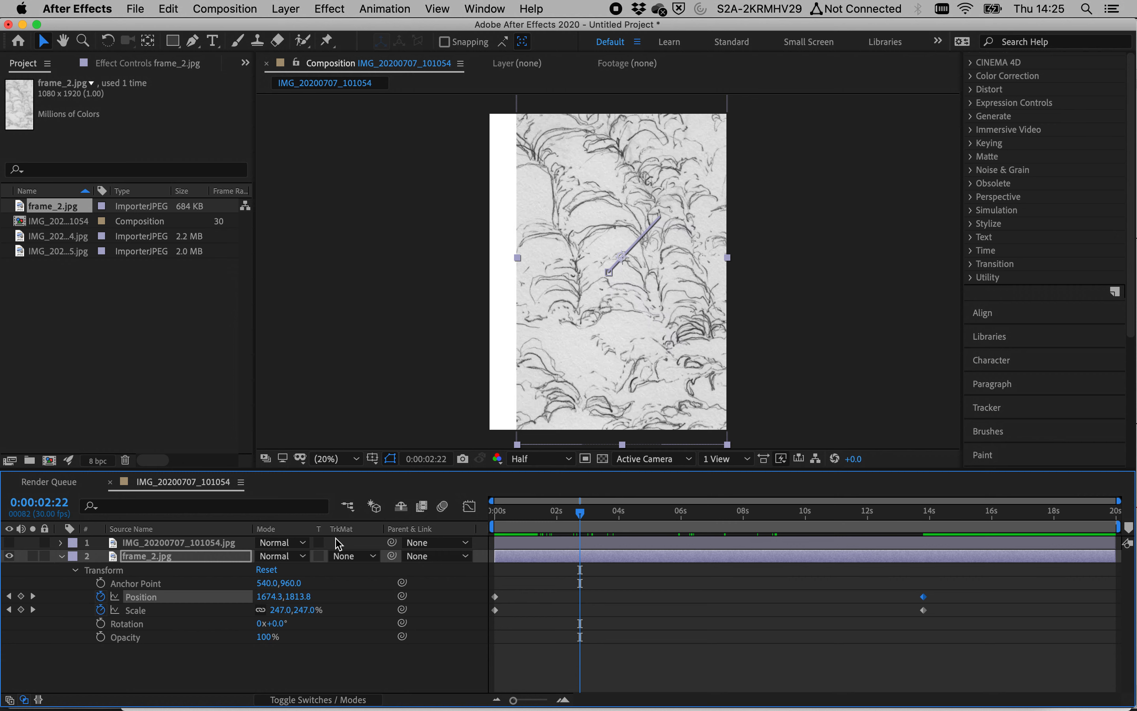
left_click(62, 556)
left_click(152, 543)
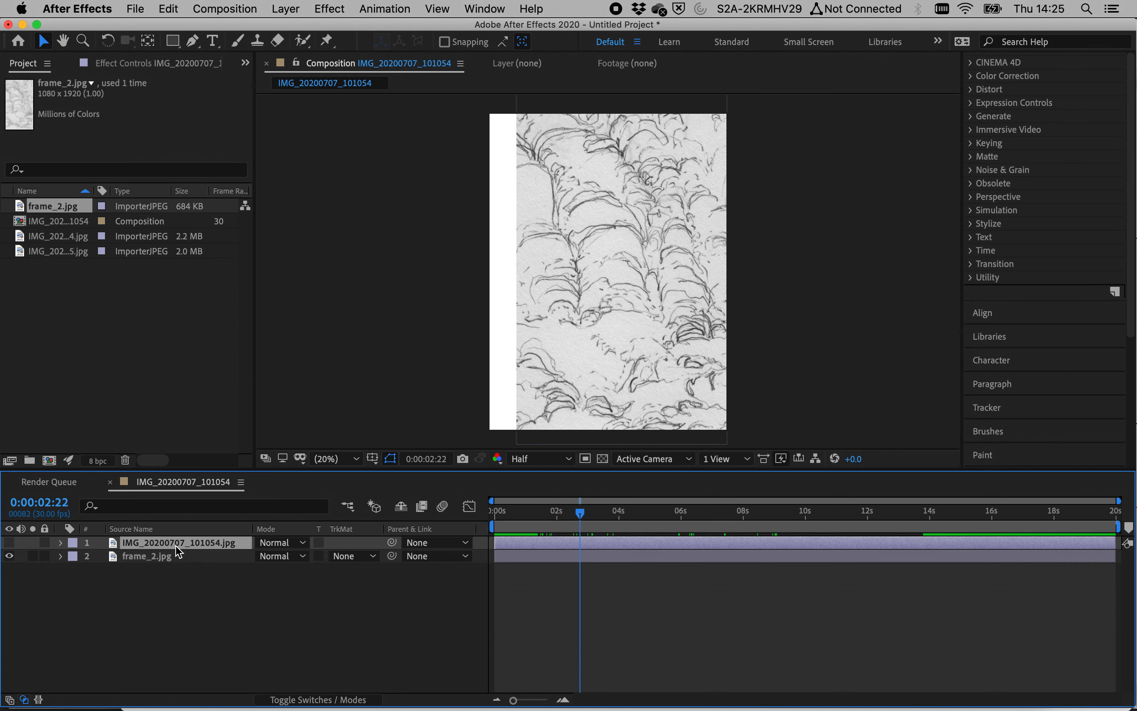
Step: Turn the photo layer's visibility back on and move it beneath frame_2 in the layer stack
left_click(10, 543)
left_click_drag(195, 544, 193, 615)
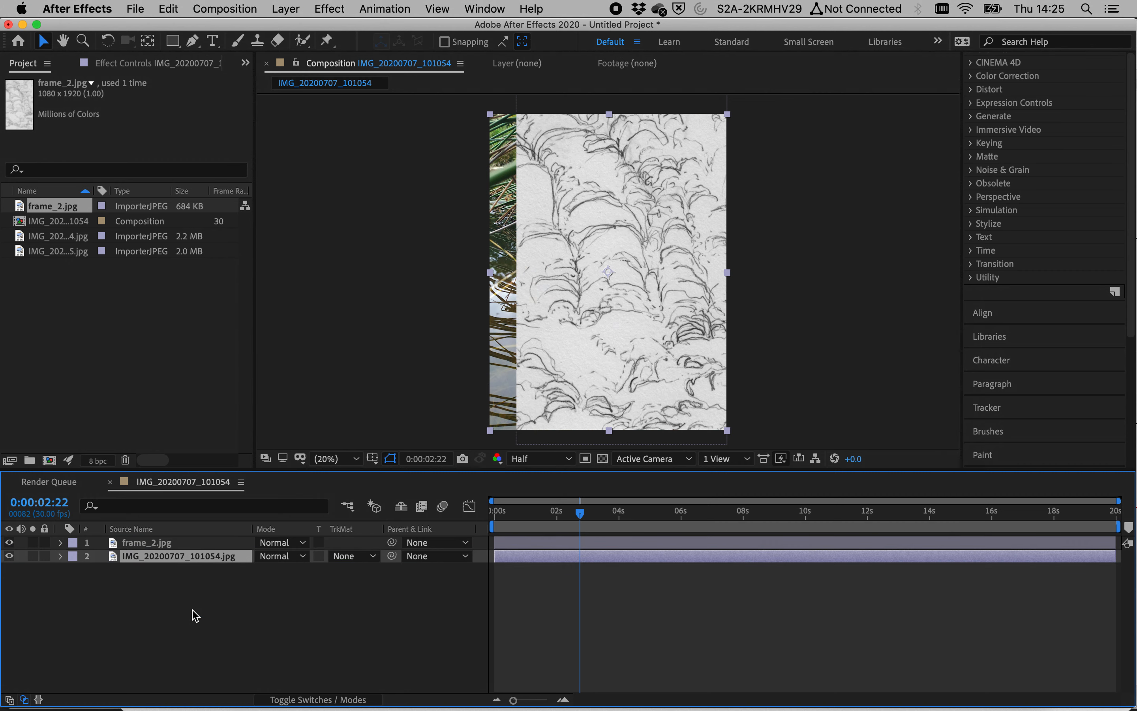
Step: At 0:00:00:00, hide frame_2 and add a Position keyframe to the photo layer
left_click_drag(523, 511, 458, 512)
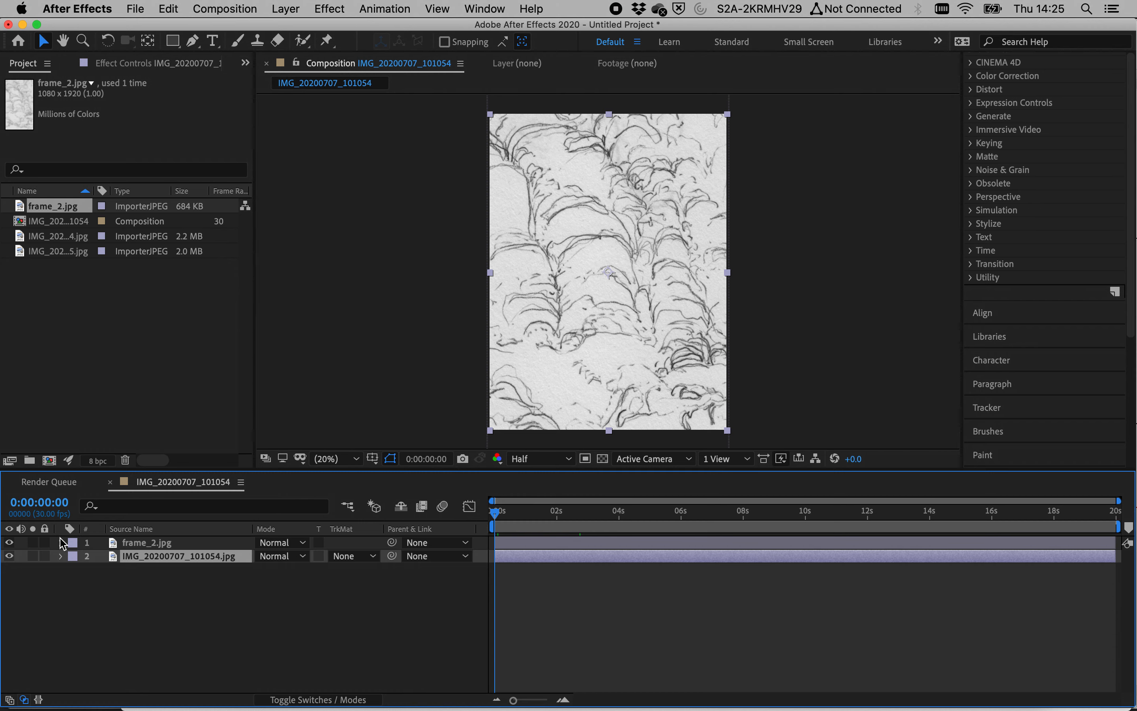
left_click(9, 542)
left_click(62, 556)
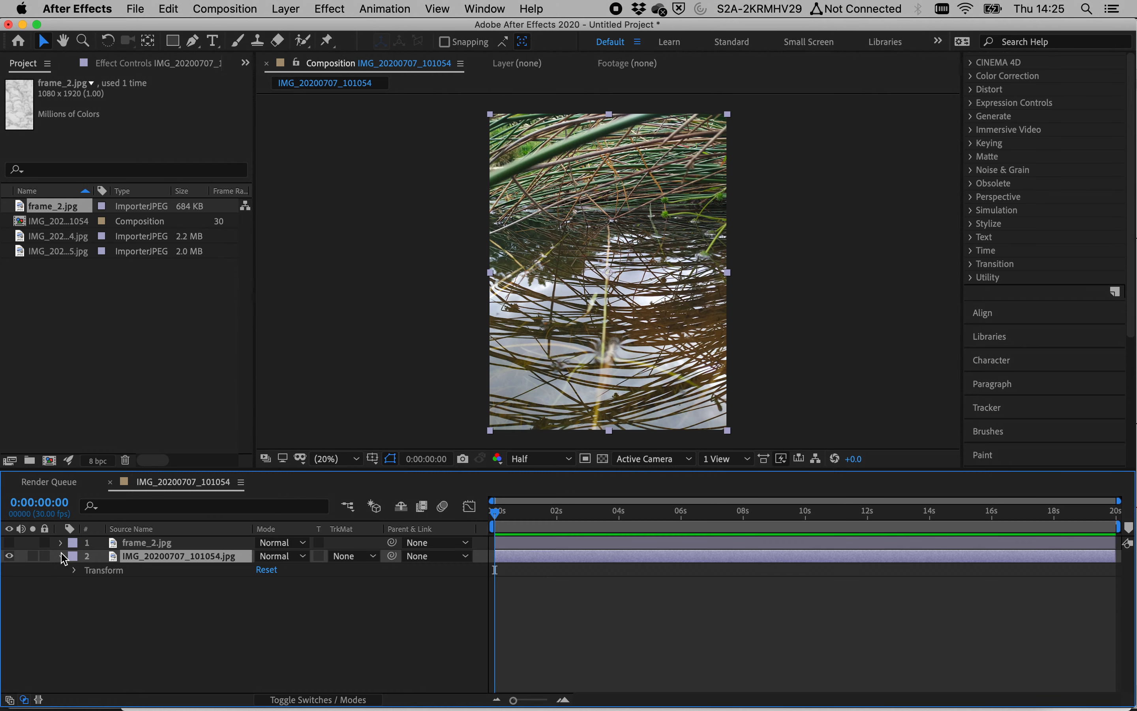
left_click(74, 570)
left_click(101, 596)
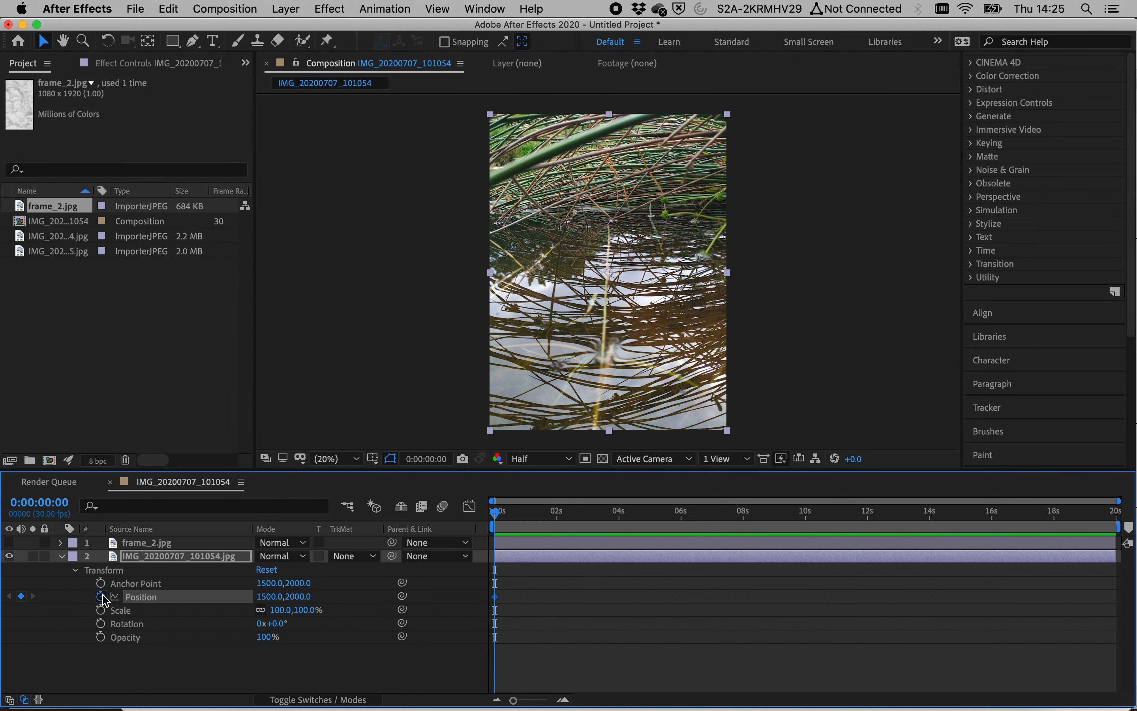
Step: At 0:00:12:17, move the photo far left to position -1530, 2000 to keyframe the pan
left_click_drag(871, 531, 885, 531)
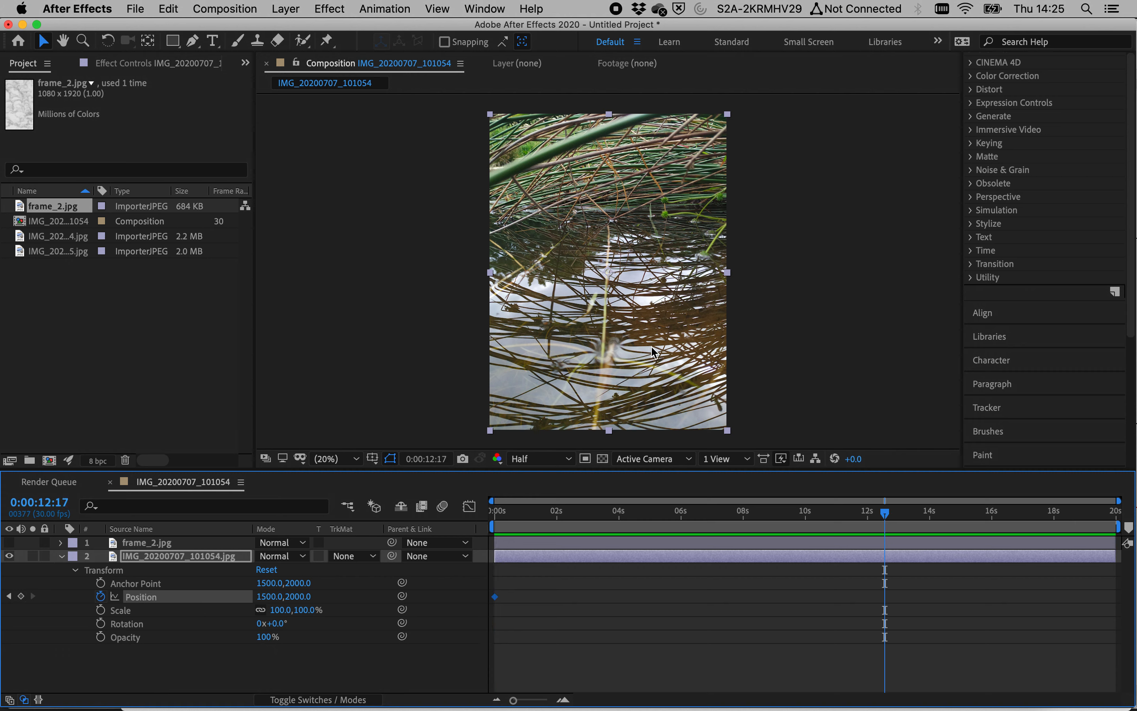
left_click_drag(667, 352, 431, 357)
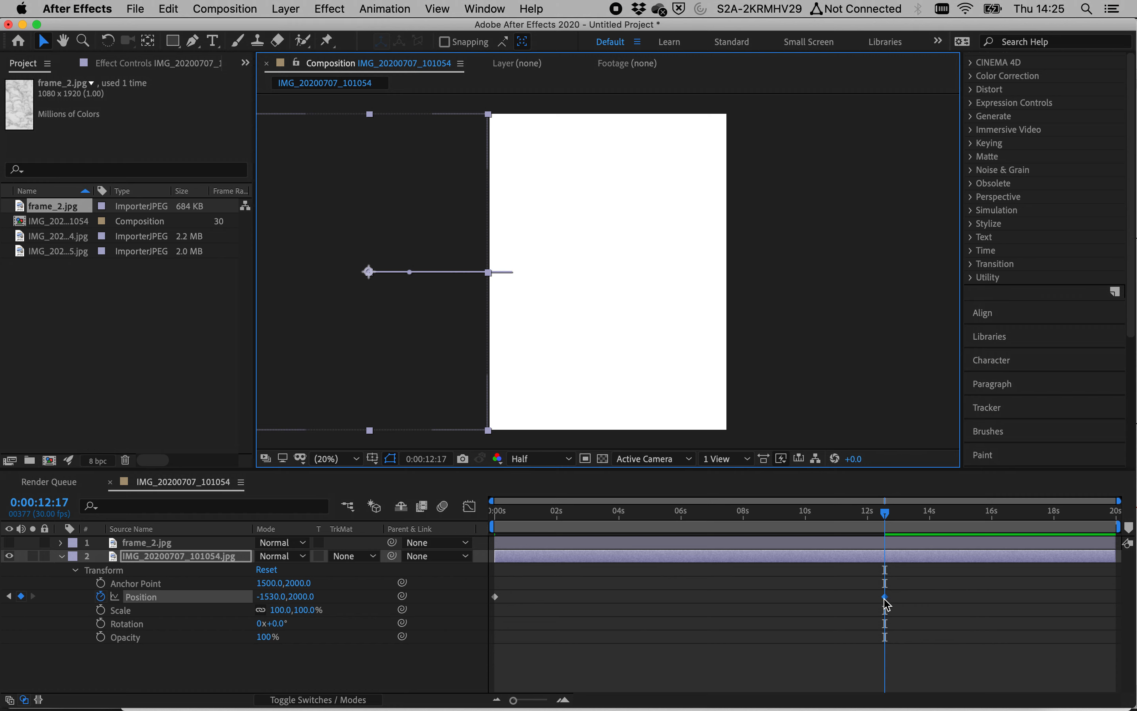
mouse_move(890, 607)
left_click_drag(874, 517, 490, 511)
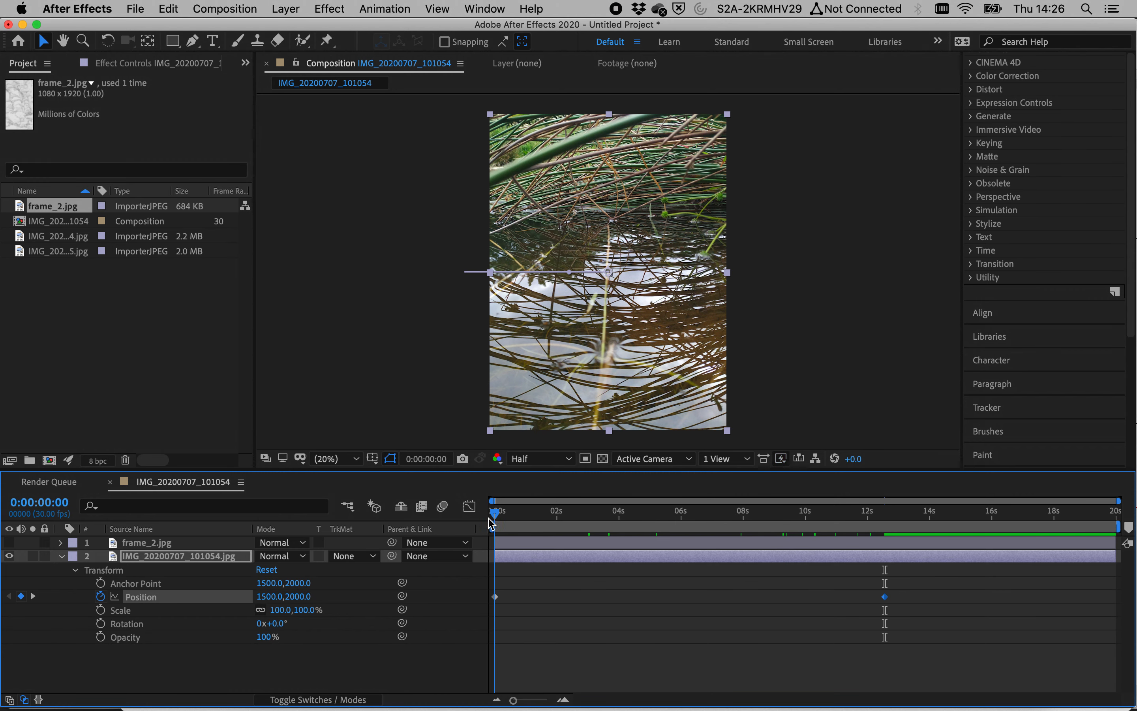
Step: Show frame_2 again and play back the animation from the start to review it
left_click_drag(492, 523, 2, 506)
left_click(9, 542)
key("space")
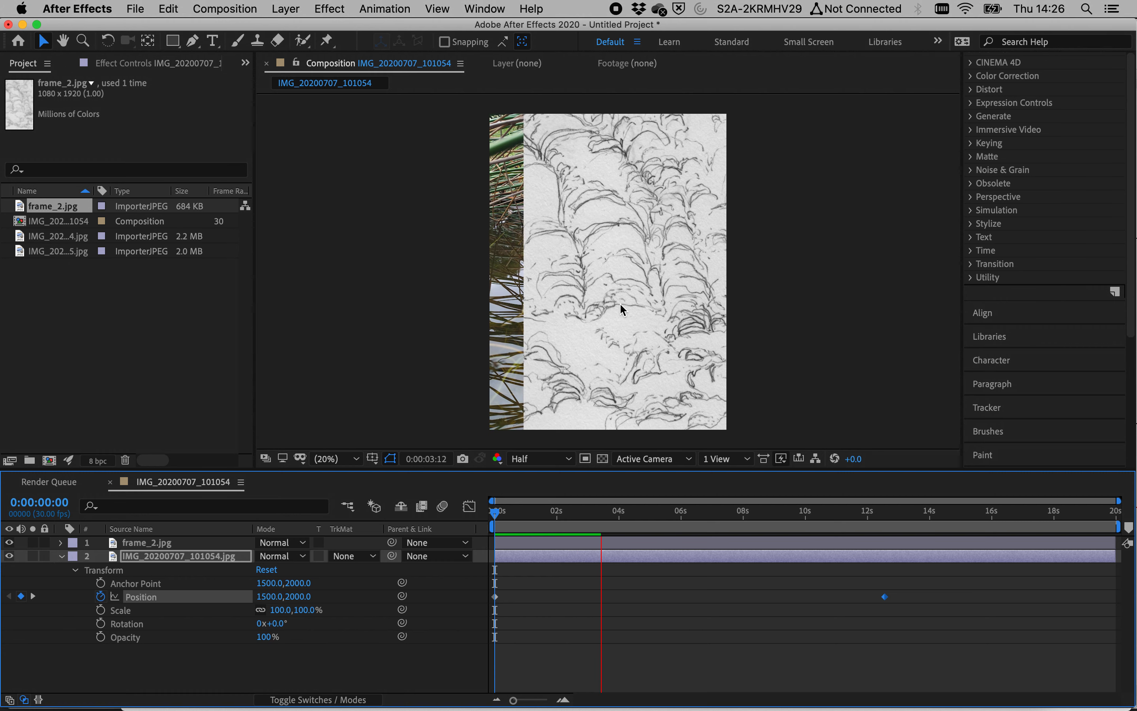
key("space")
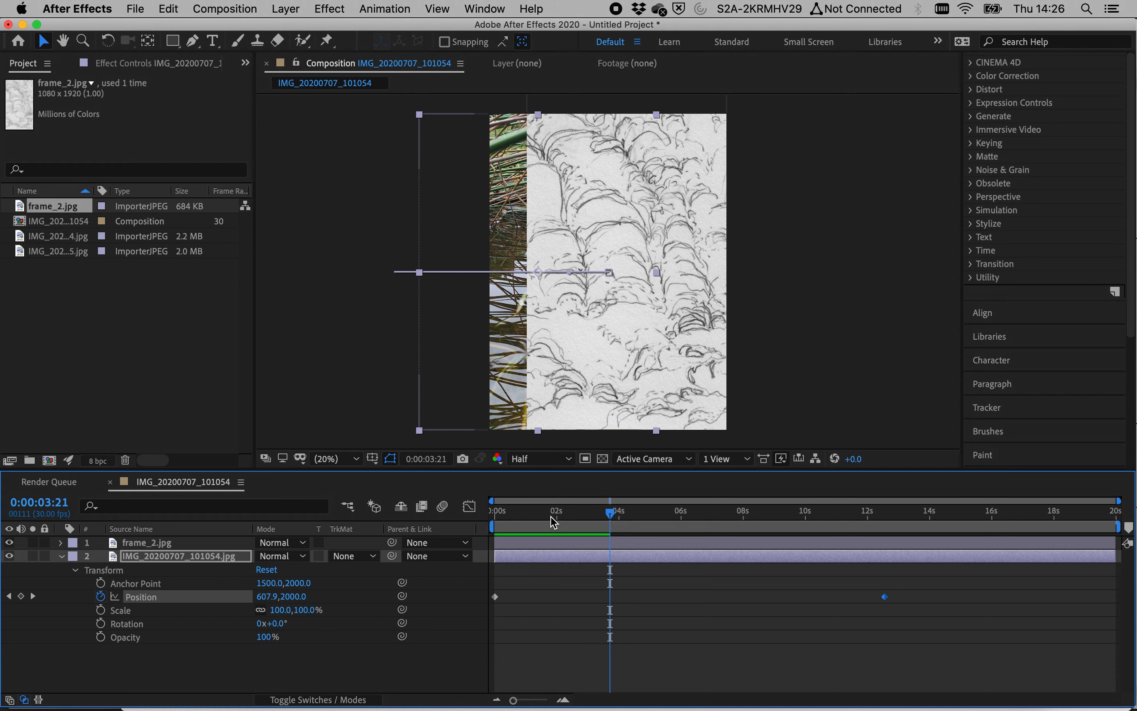
left_click_drag(554, 521, 494, 517)
Step: Collapse the photo layer, expand frame_2 and add an Opacity keyframe at 0:00:00:00
left_click(62, 556)
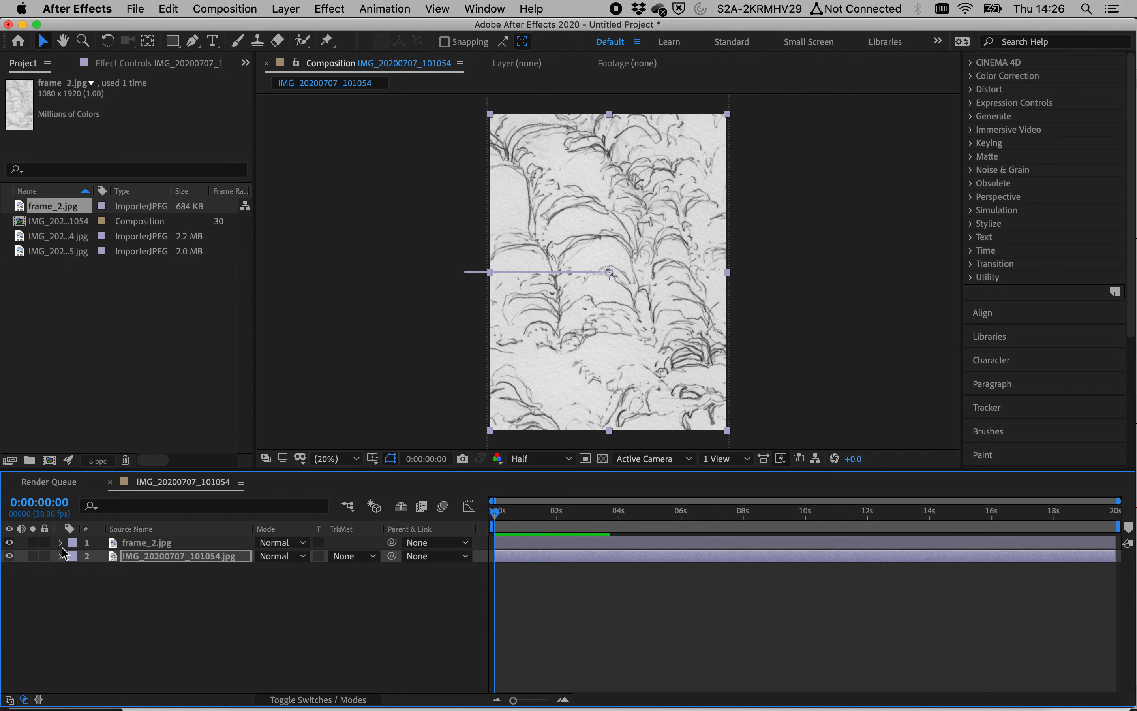
left_click(62, 542)
left_click(141, 543)
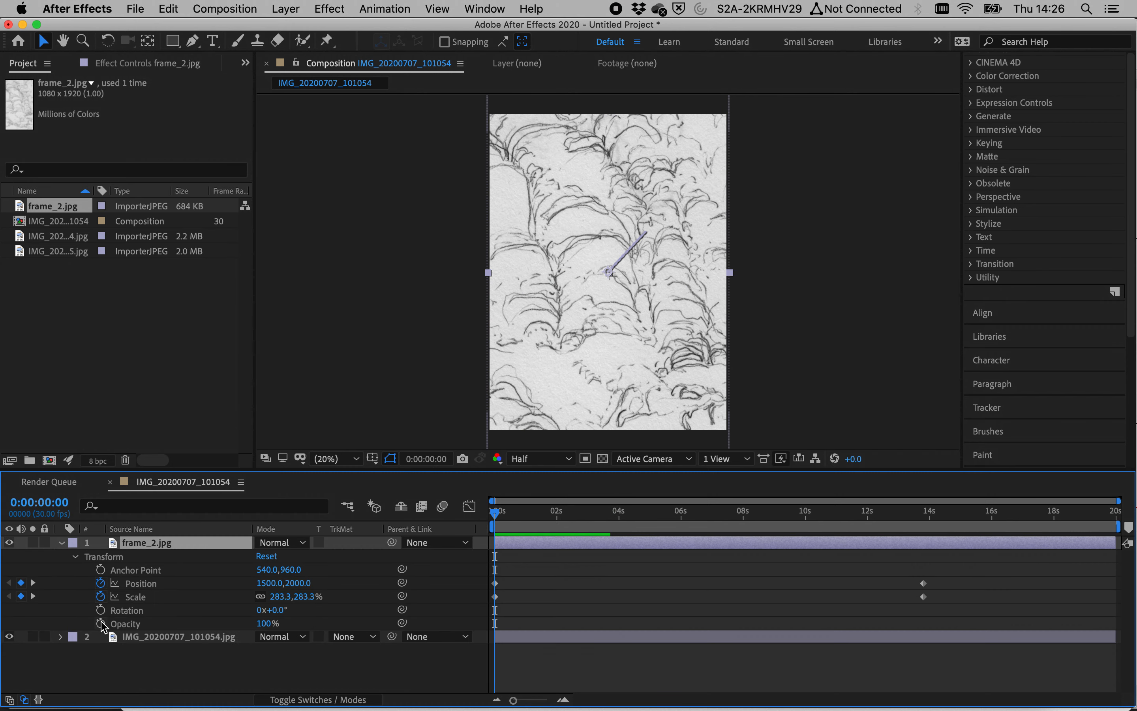
left_click(101, 623)
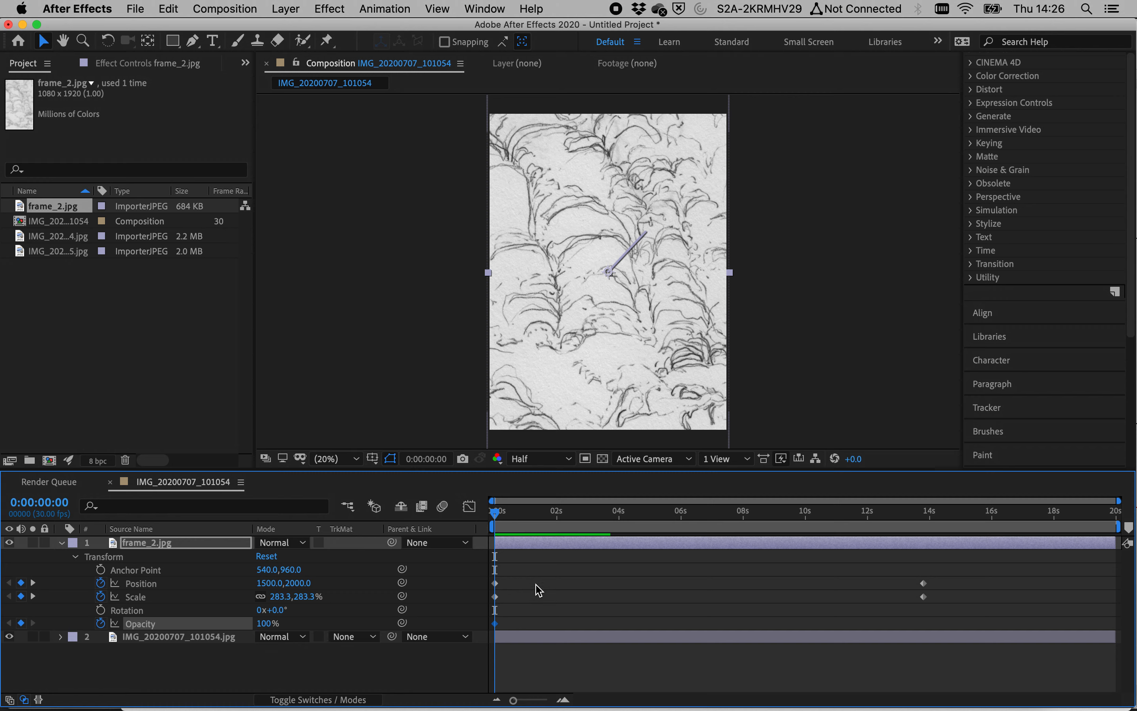
Step: At about one second, set frame_2's Opacity to 50%
left_click(600, 524)
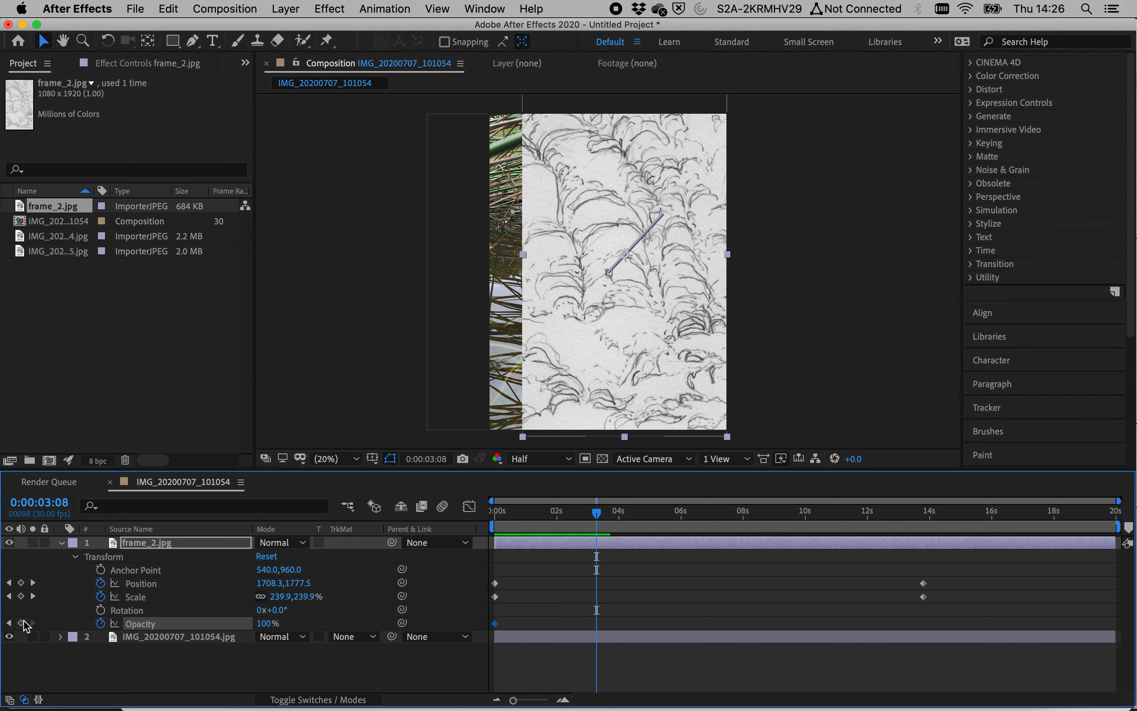
left_click_drag(562, 513, 531, 527)
left_click_drag(596, 624, 532, 624)
left_click(266, 624)
type("50")
key("Return")
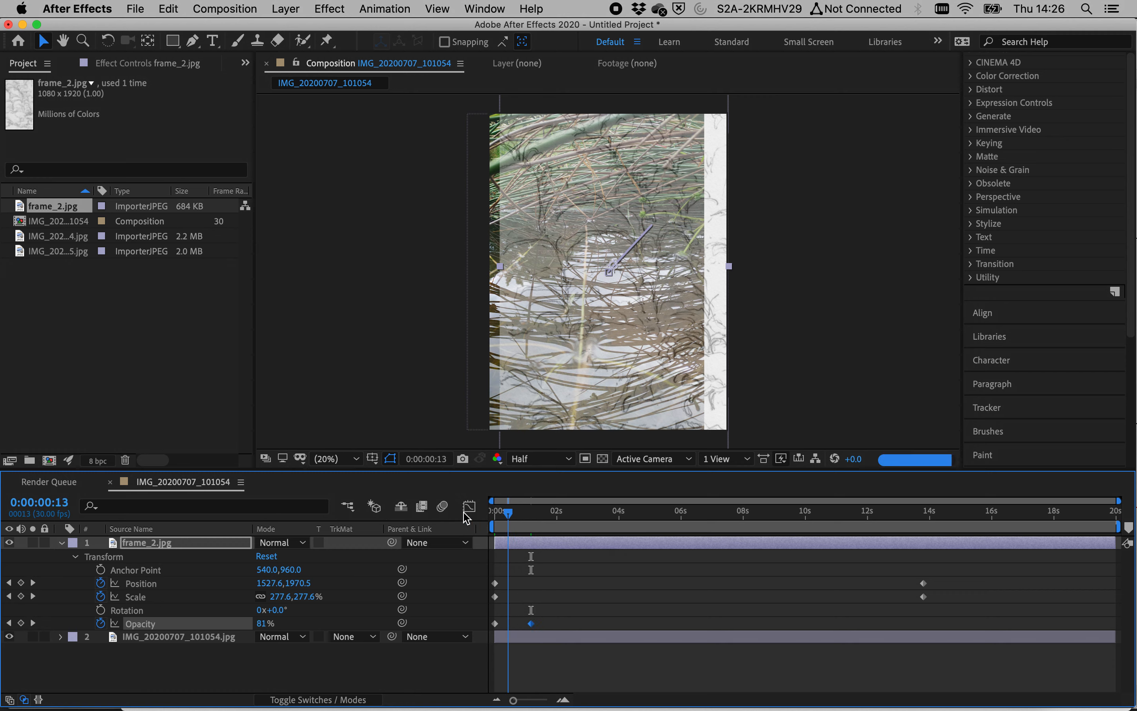
Step: Play back the composition from the start to review the opacity fade
key("Home")
key("space")
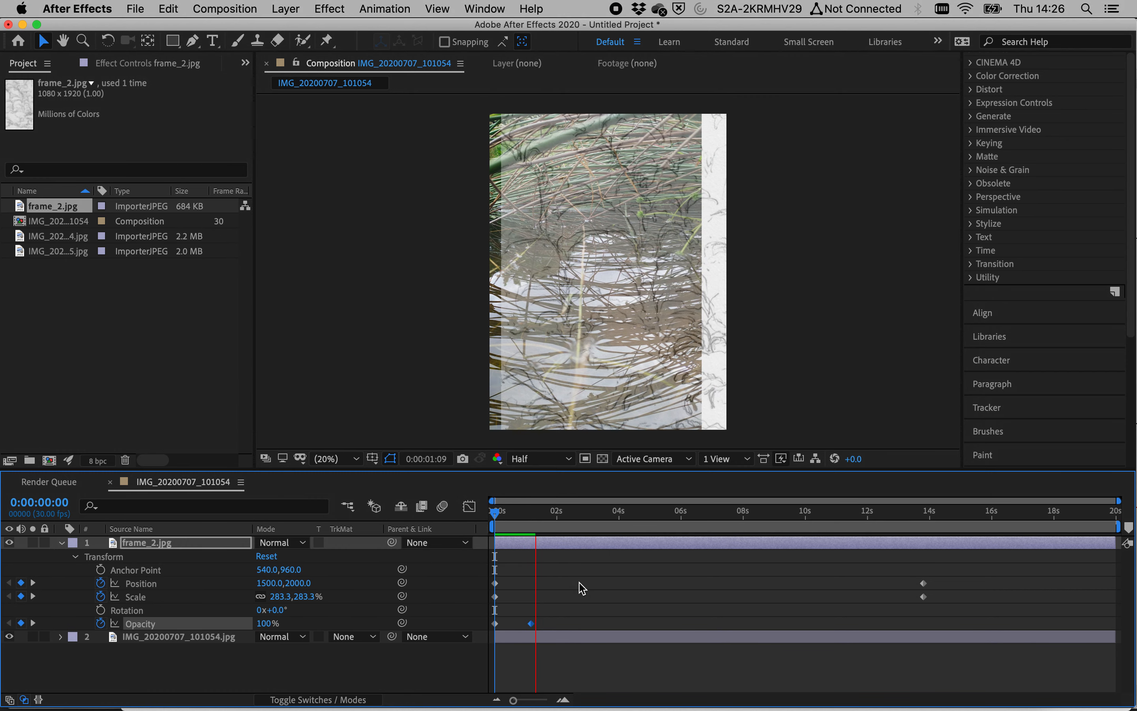
left_click_drag(531, 510, 439, 513)
key("space")
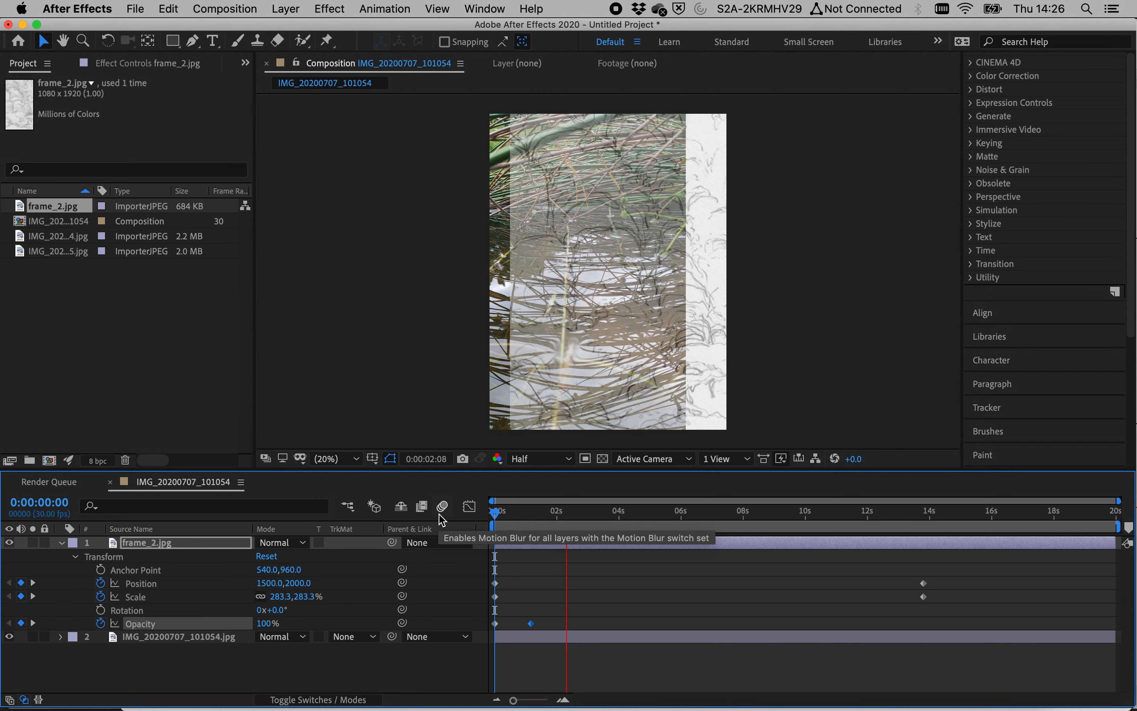
Step: Import frame_3.jpg from Finder into the project and add it to the composition as the top layer
key("super+Tab")
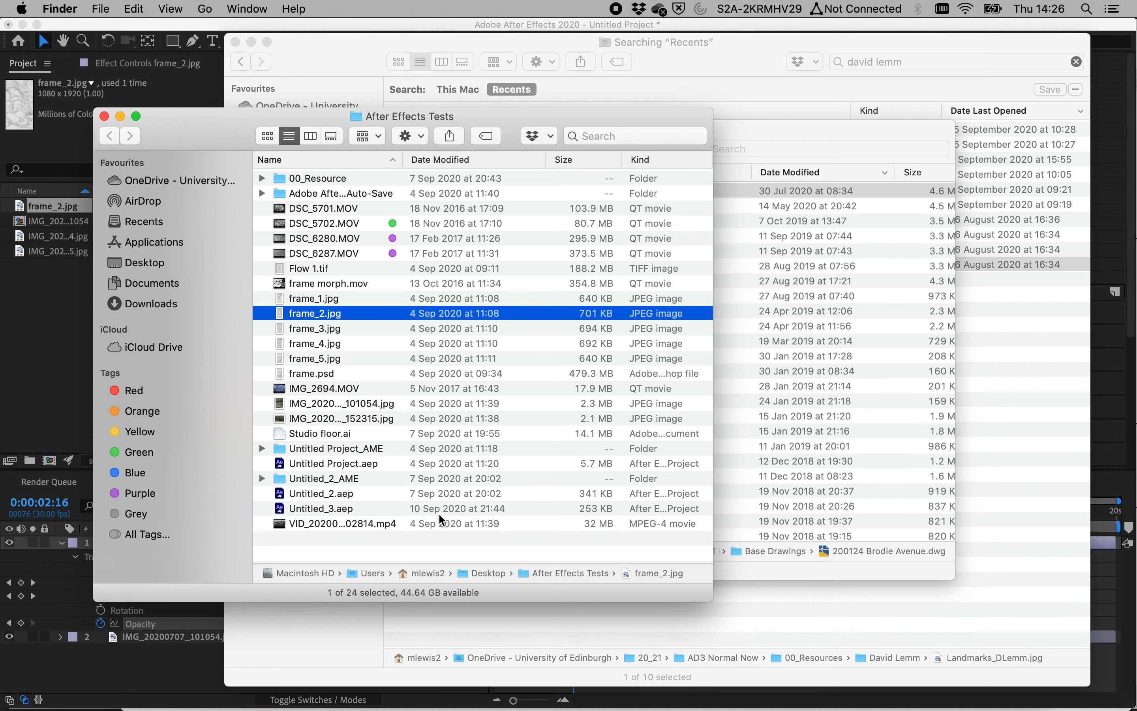
left_click(327, 325)
key("space")
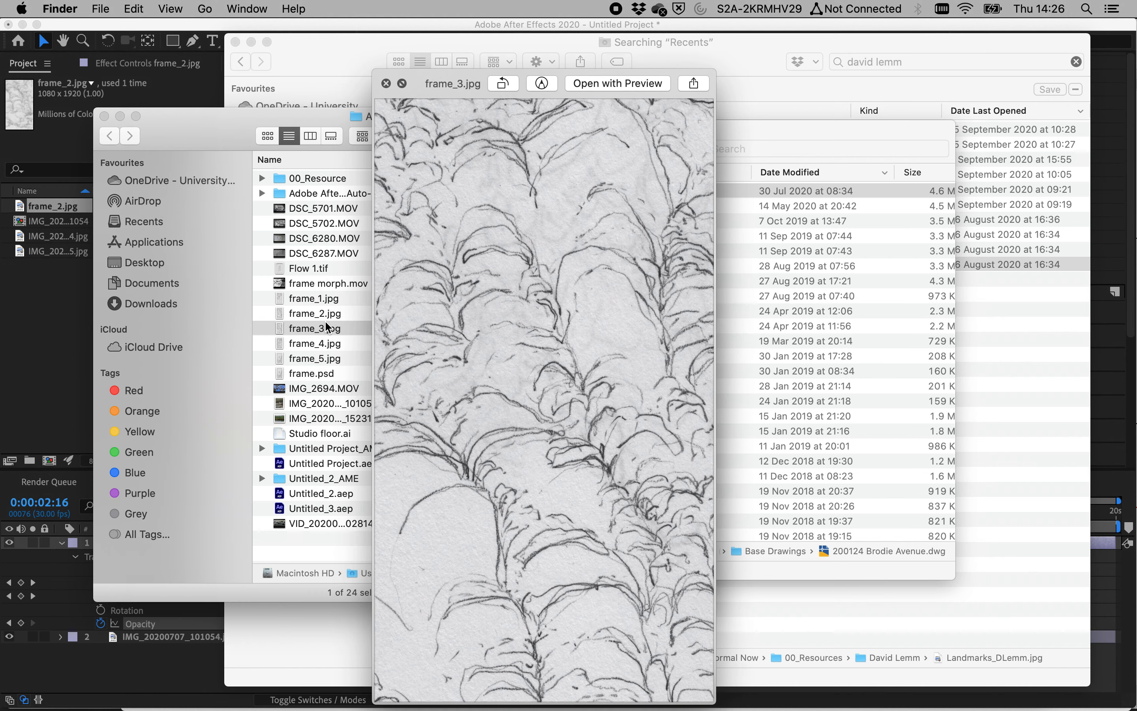
key("space")
left_click_drag(327, 325, 94, 325)
key("super+Tab")
left_click_drag(47, 220, 181, 541)
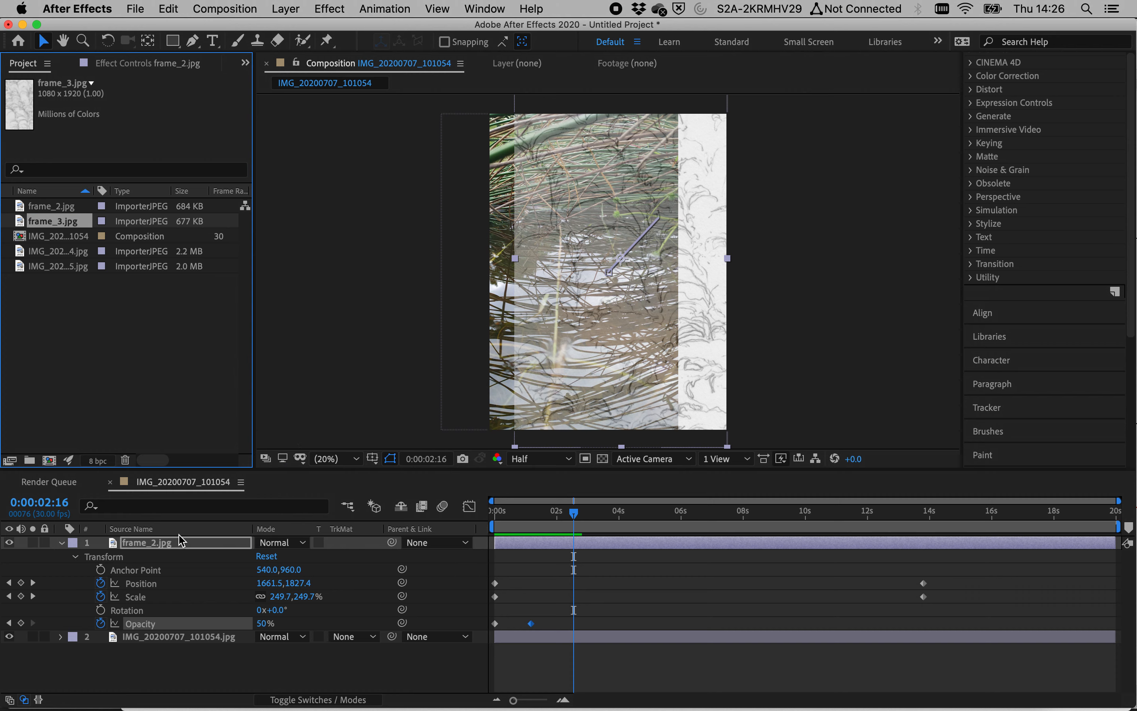
left_click_drag(80, 220, 166, 543)
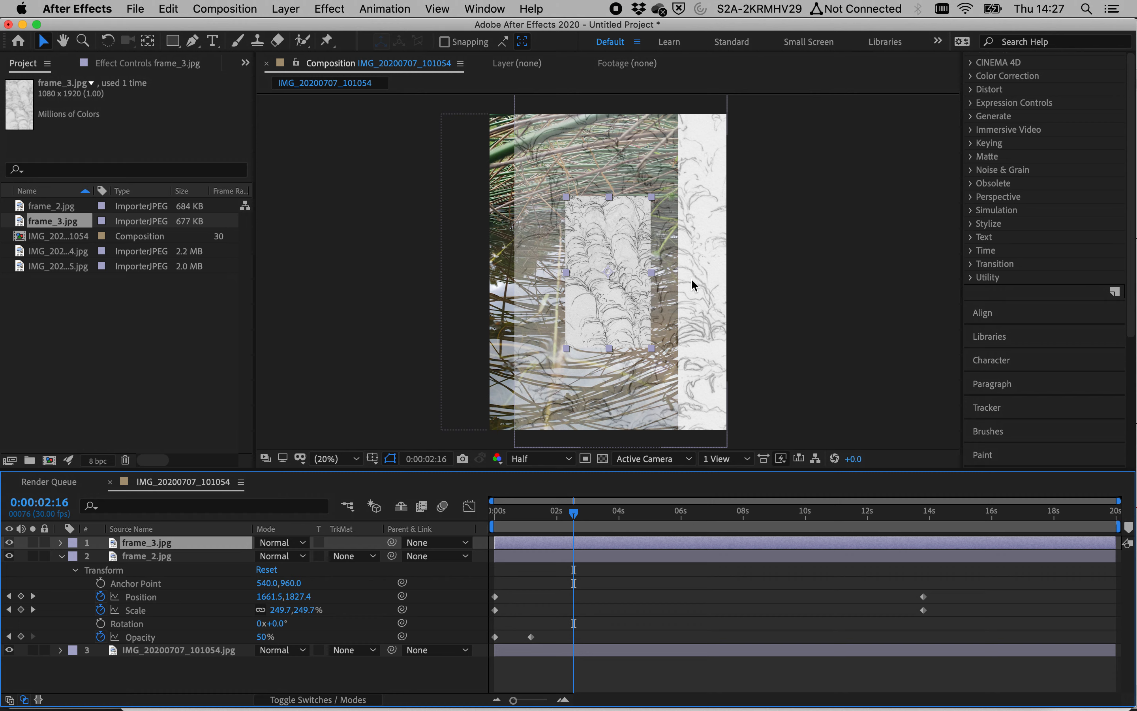
Step: Scale the frame_3 layer up by its corner handle to about 149%
left_click_drag(568, 197, 539, 167)
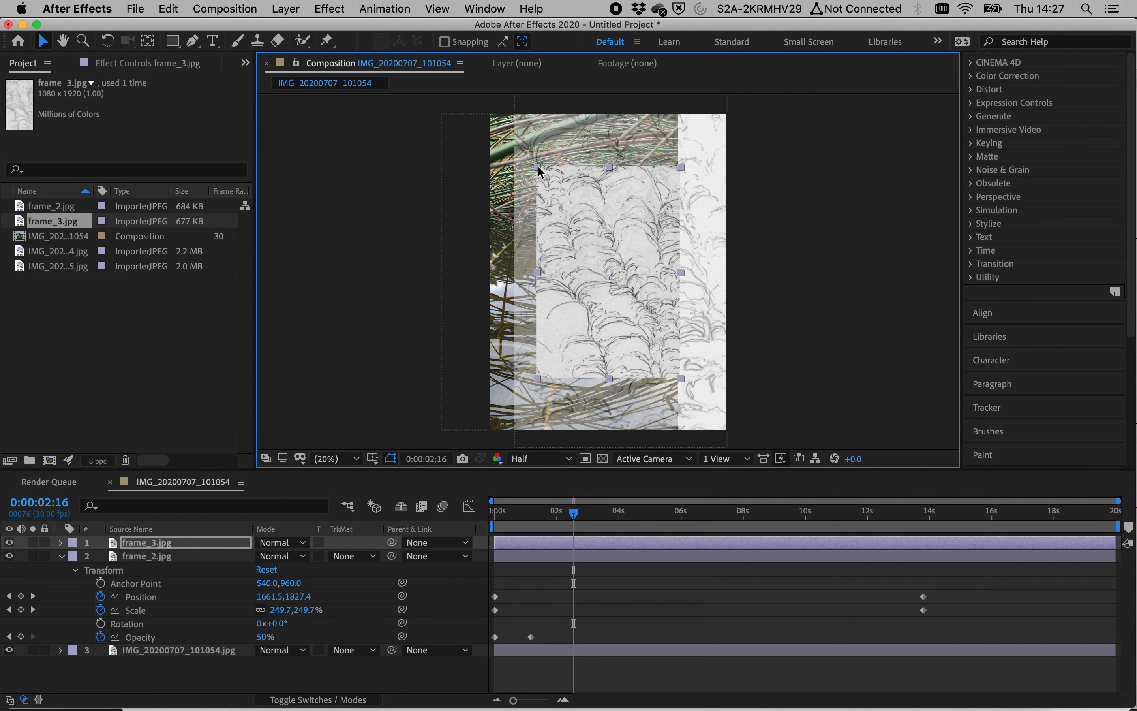
key("super+z")
left_click(361, 326)
left_click(640, 245)
left_click_drag(568, 195, 530, 158)
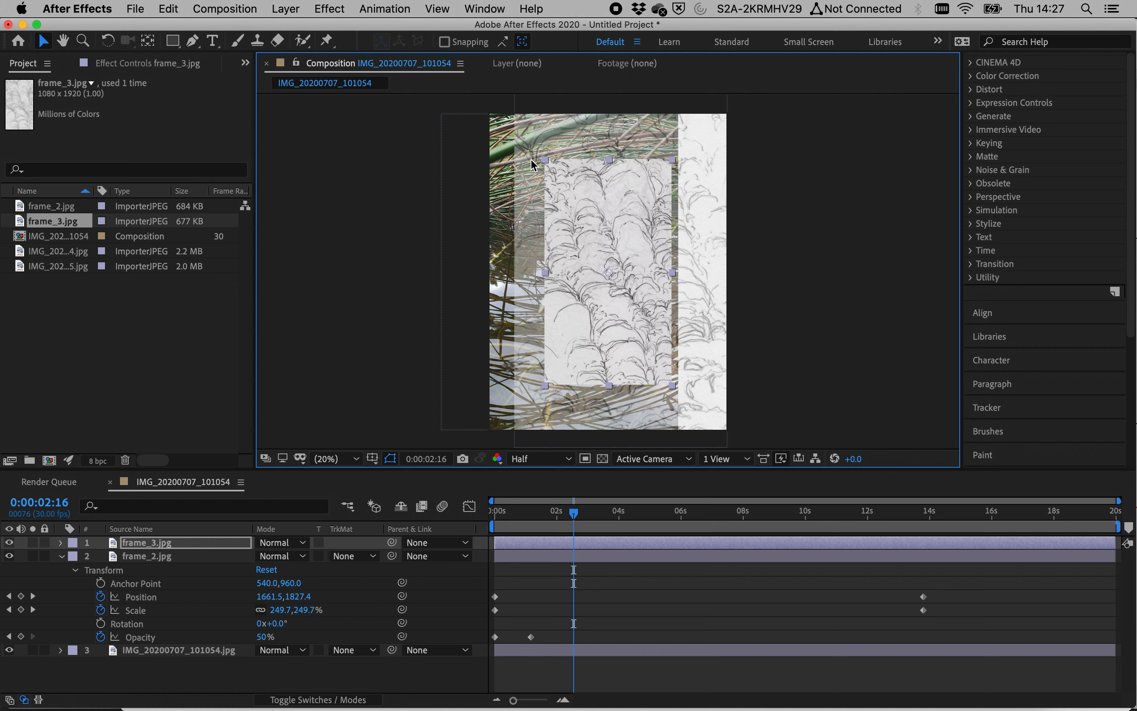
Step: Move frame_3 down toward the bottom of the frame, to position 1500, 4090
left_click(61, 543)
left_click(75, 557)
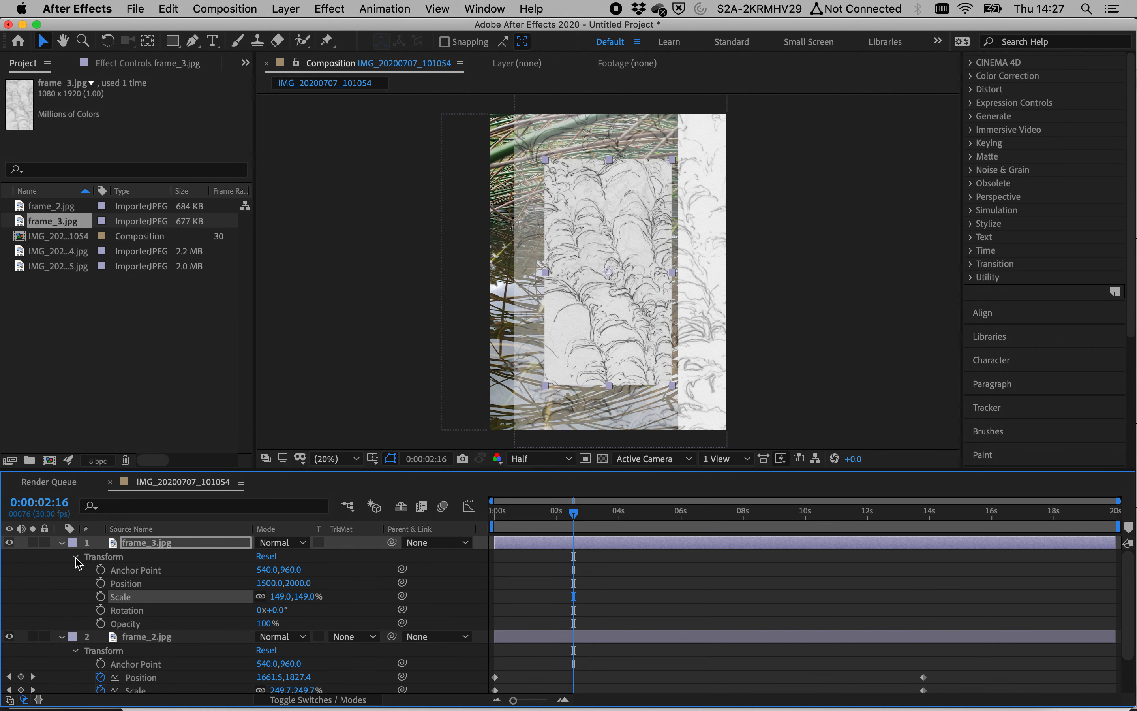
left_click_drag(617, 306, 628, 444)
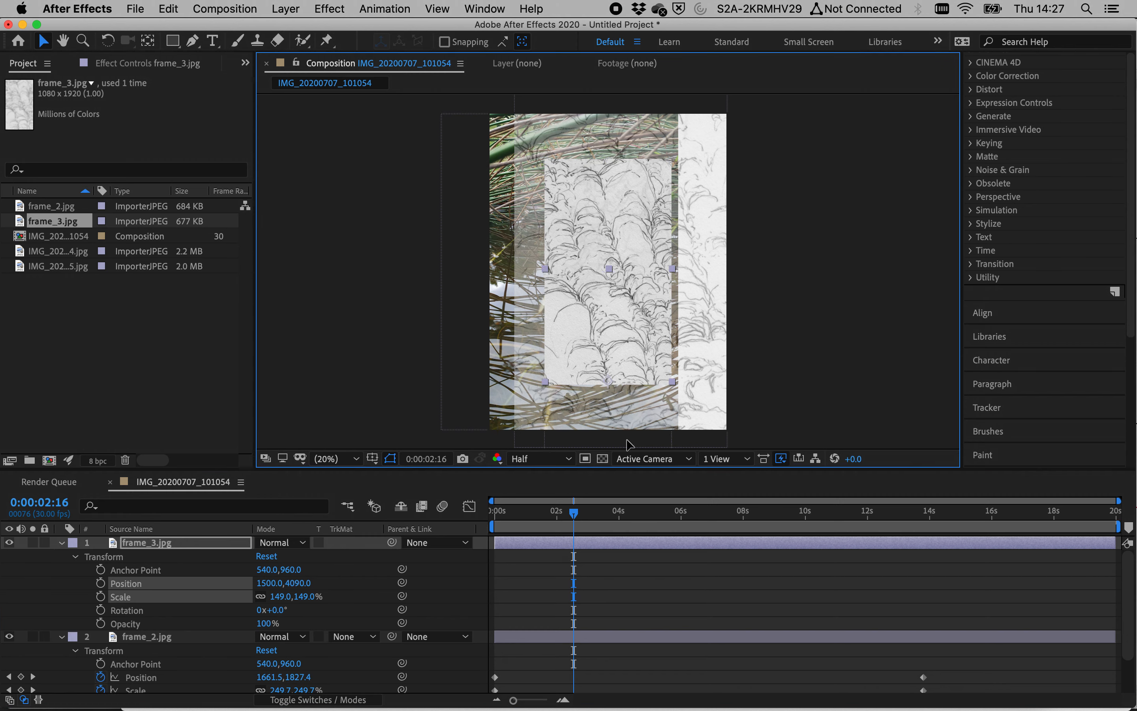
left_click(801, 370)
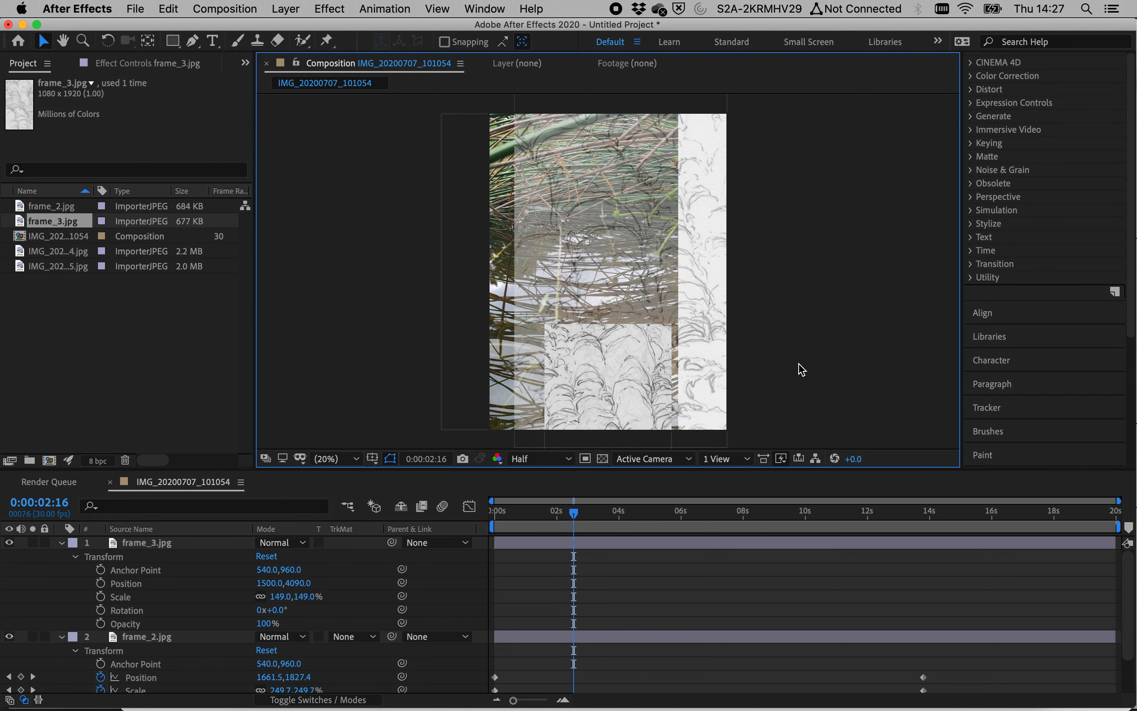
Step: At 0:00:00:00, add Rotation, Position and Scale keyframes to frame_3
left_click(498, 512)
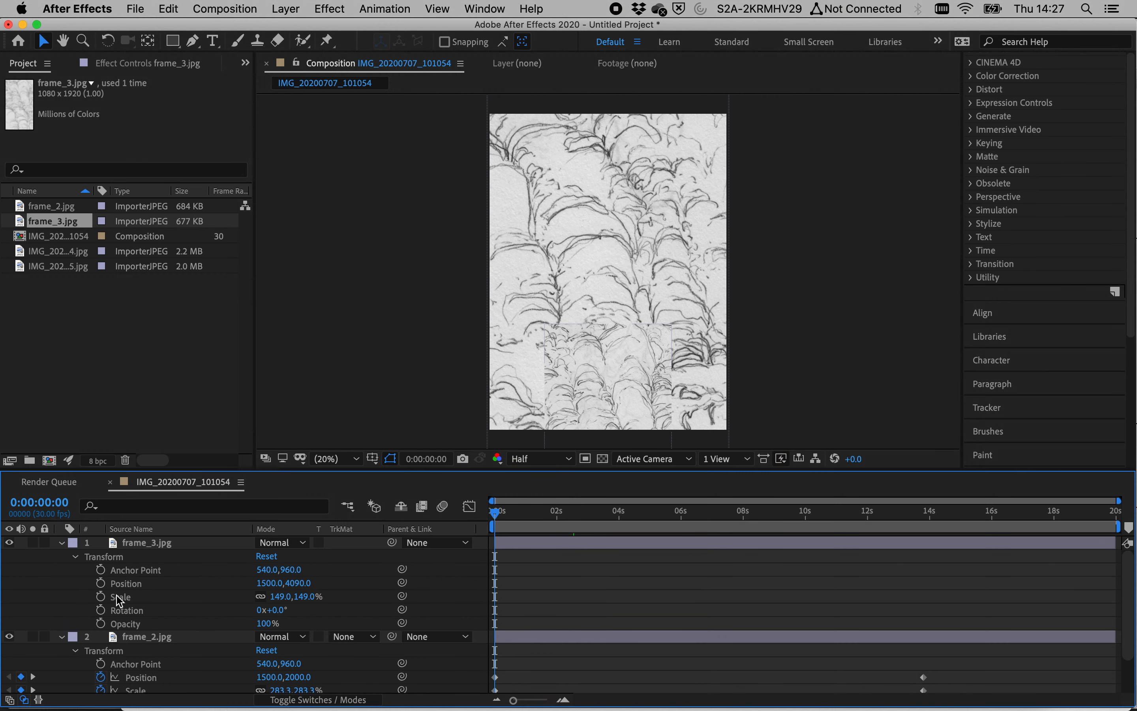
left_click(102, 611)
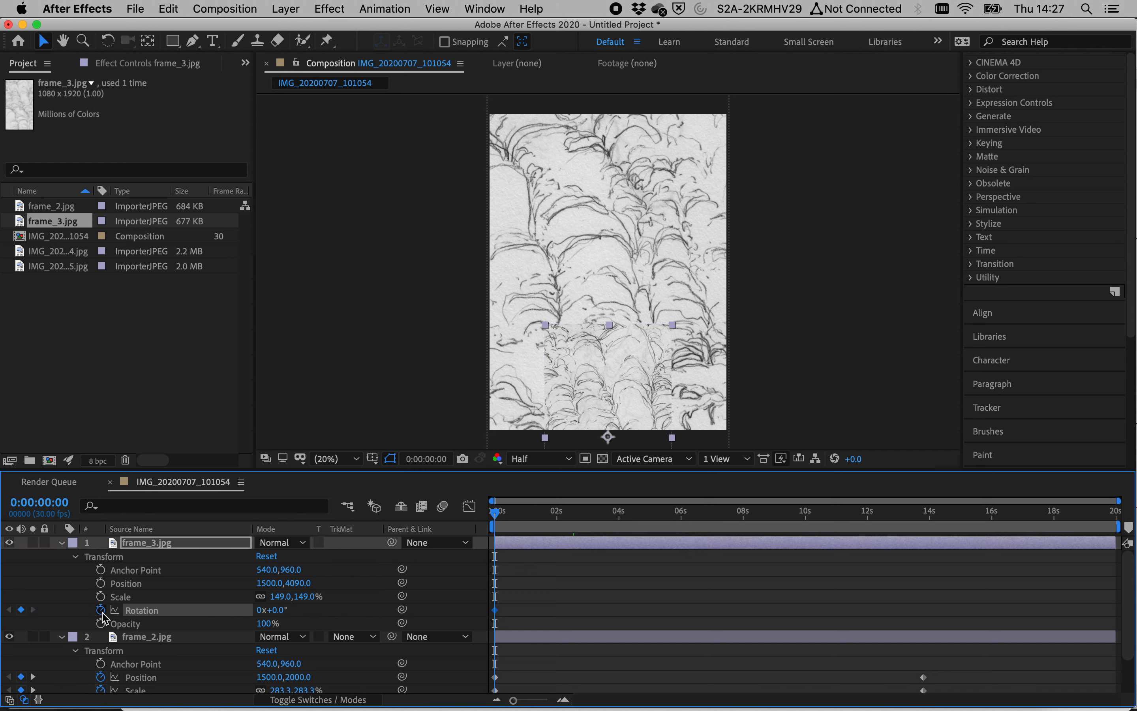
left_click(101, 583)
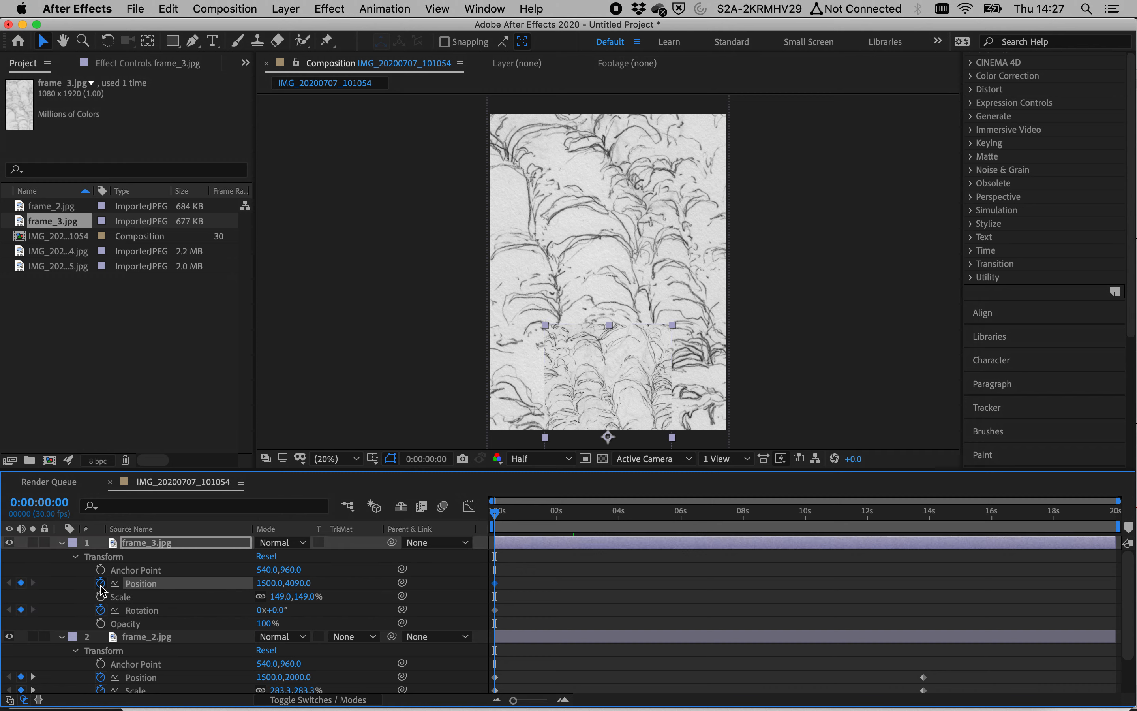
left_click(100, 597)
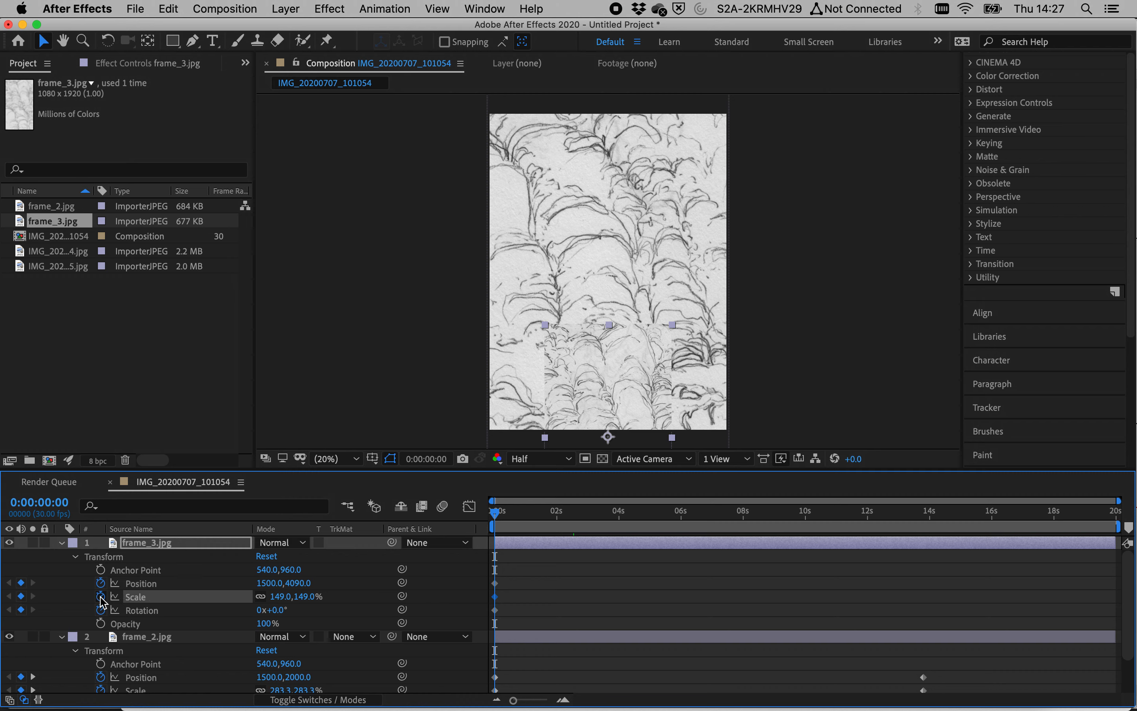
Step: At 0:00:03:23, move frame_3 up to about position 1500, 1760
left_click(612, 511)
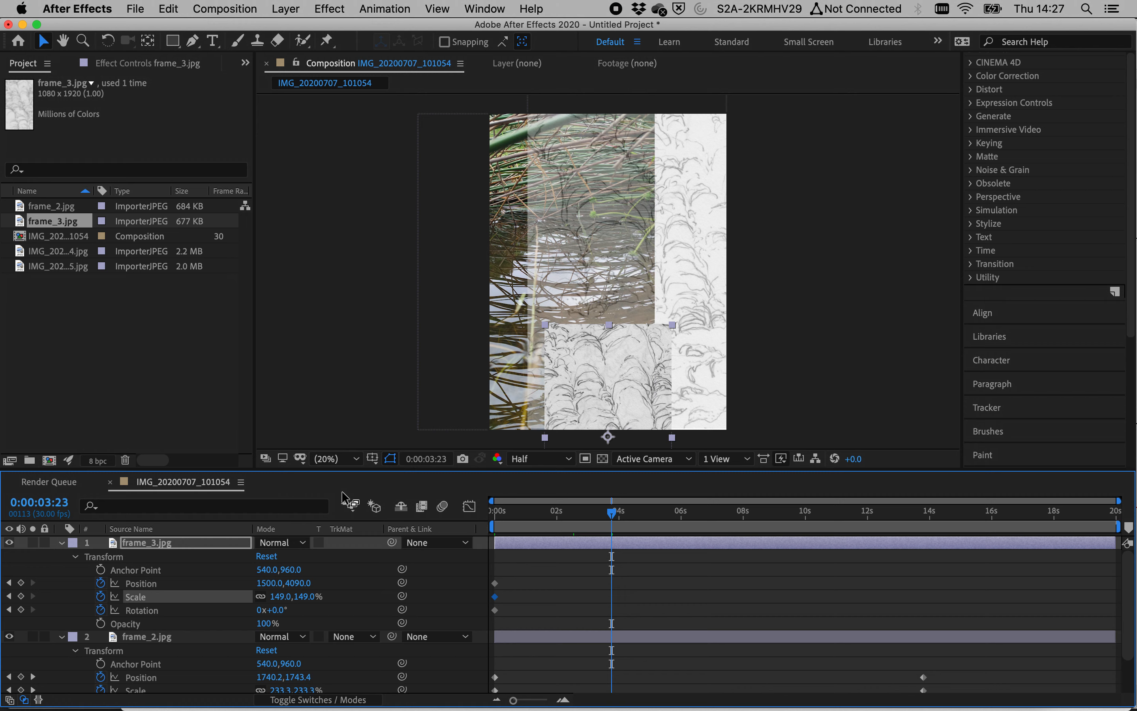
left_click_drag(648, 357, 631, 176)
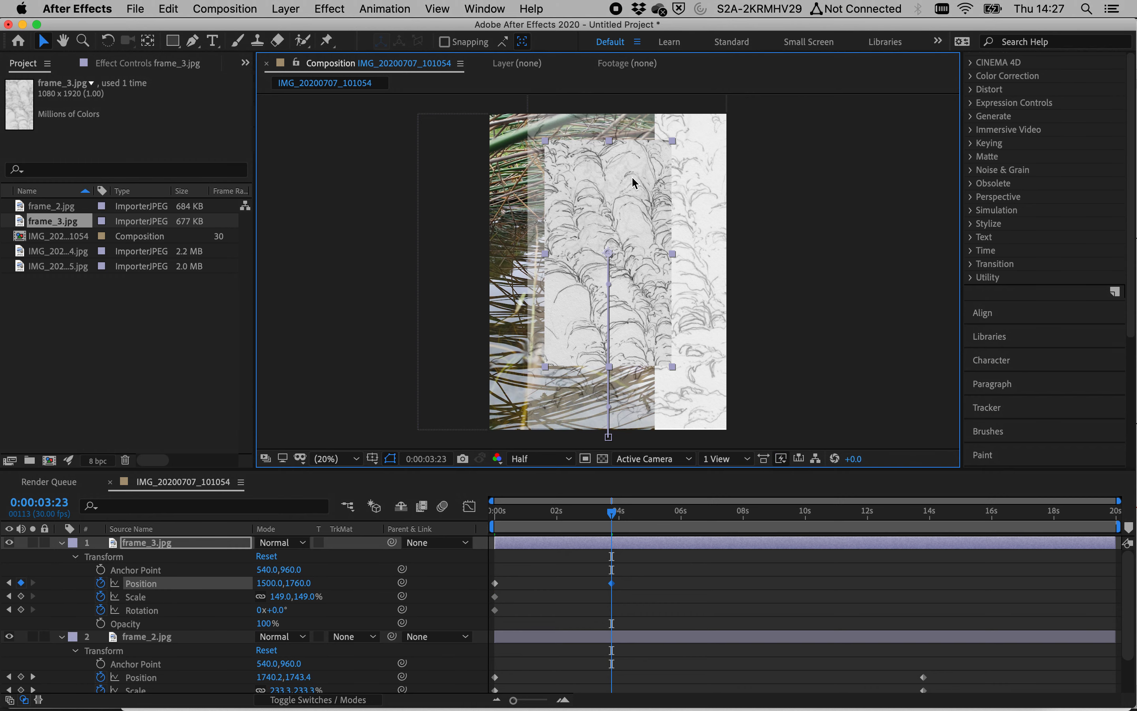
Step: Set frame_3's Scale to 175% at this keyframe
left_click(315, 599)
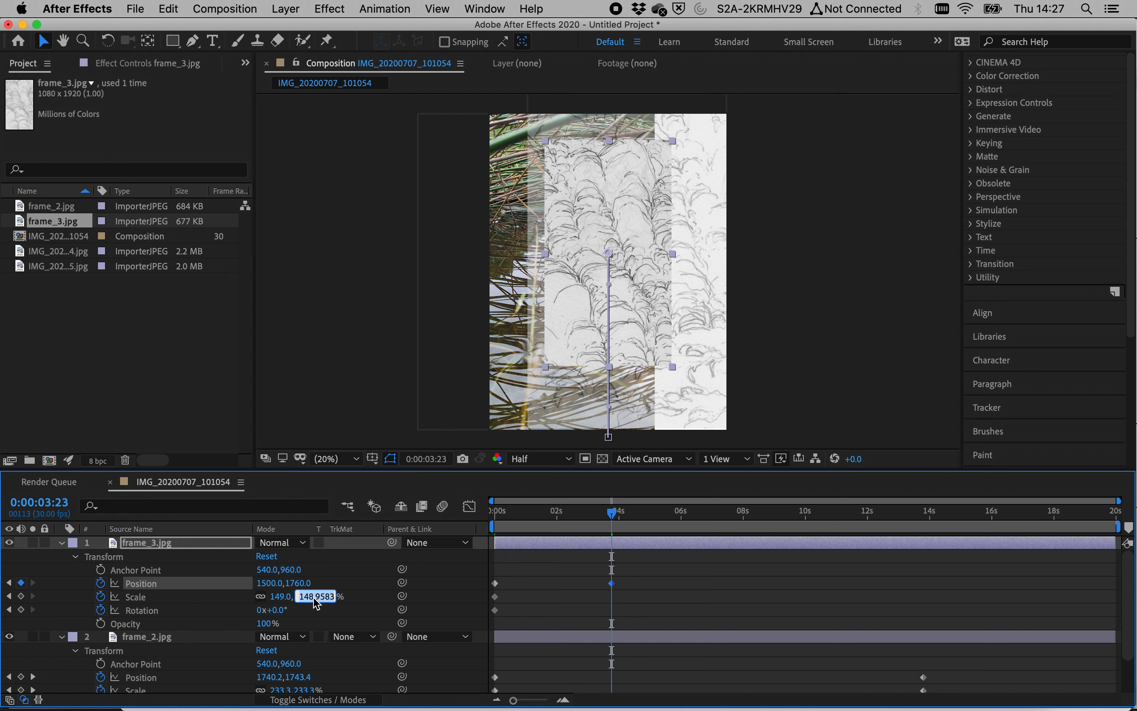
type("175")
key("Return")
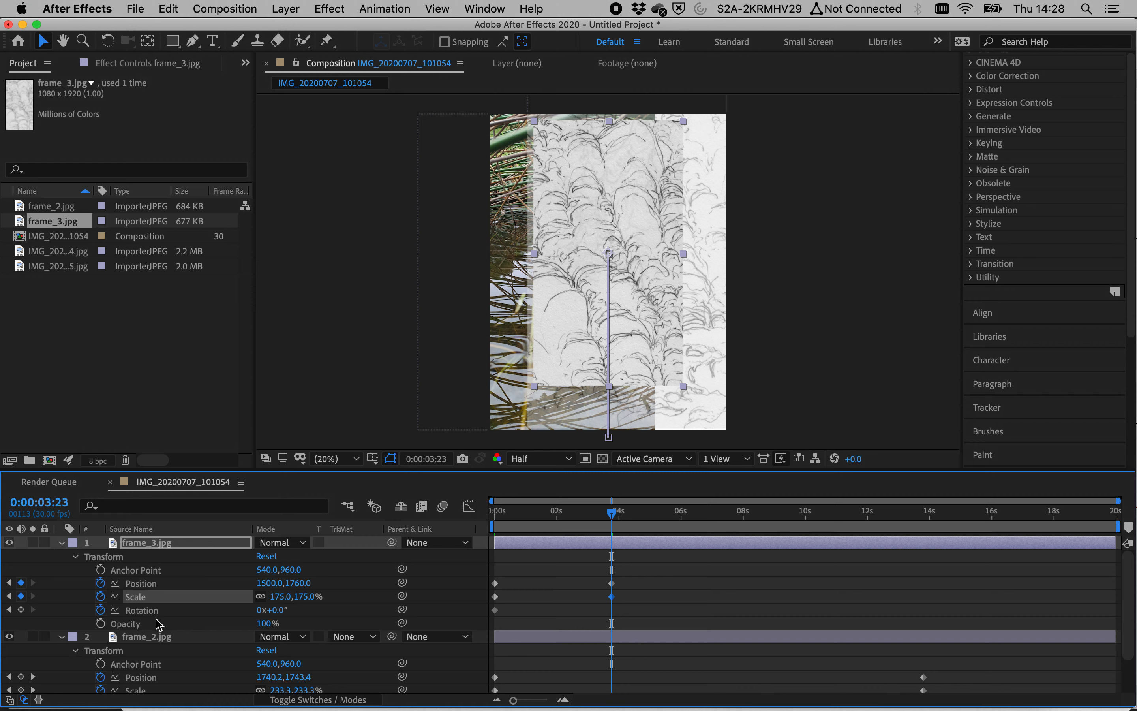
Step: Set frame_3's Rotation to 90° and scrub the value slightly higher
left_click(281, 610)
type("90")
key("Return")
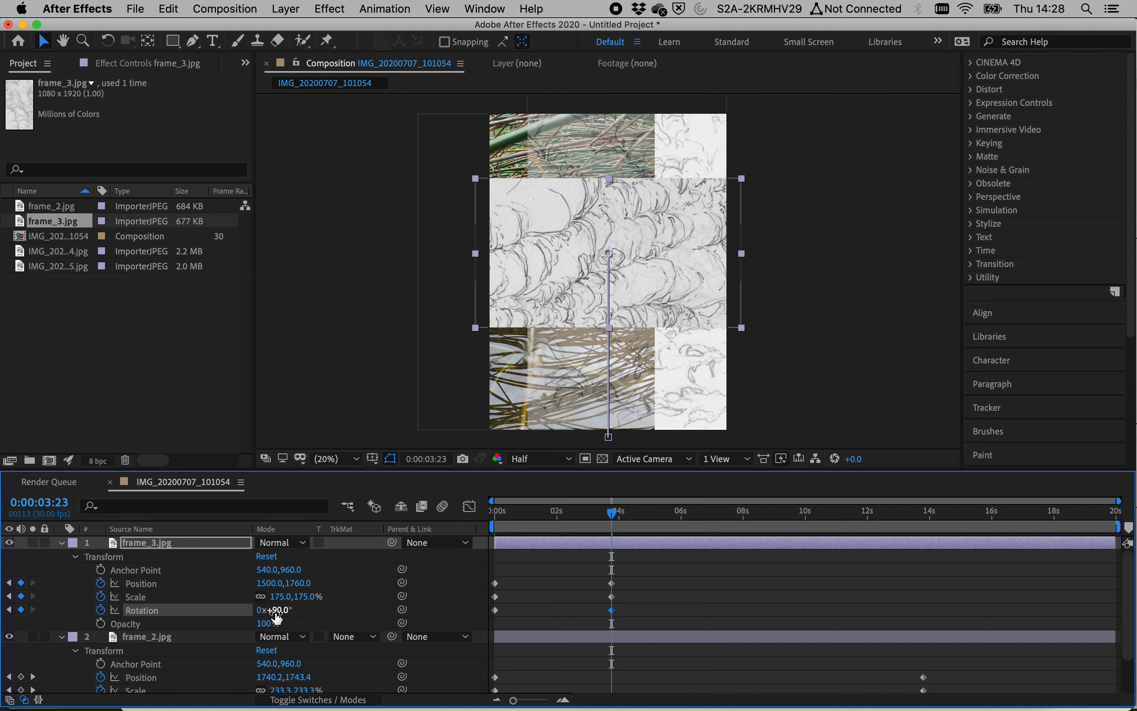
mouse_move(287, 610)
left_mouse_down()
mouse_move(199, 623)
mouse_move(285, 611)
left_mouse_up()
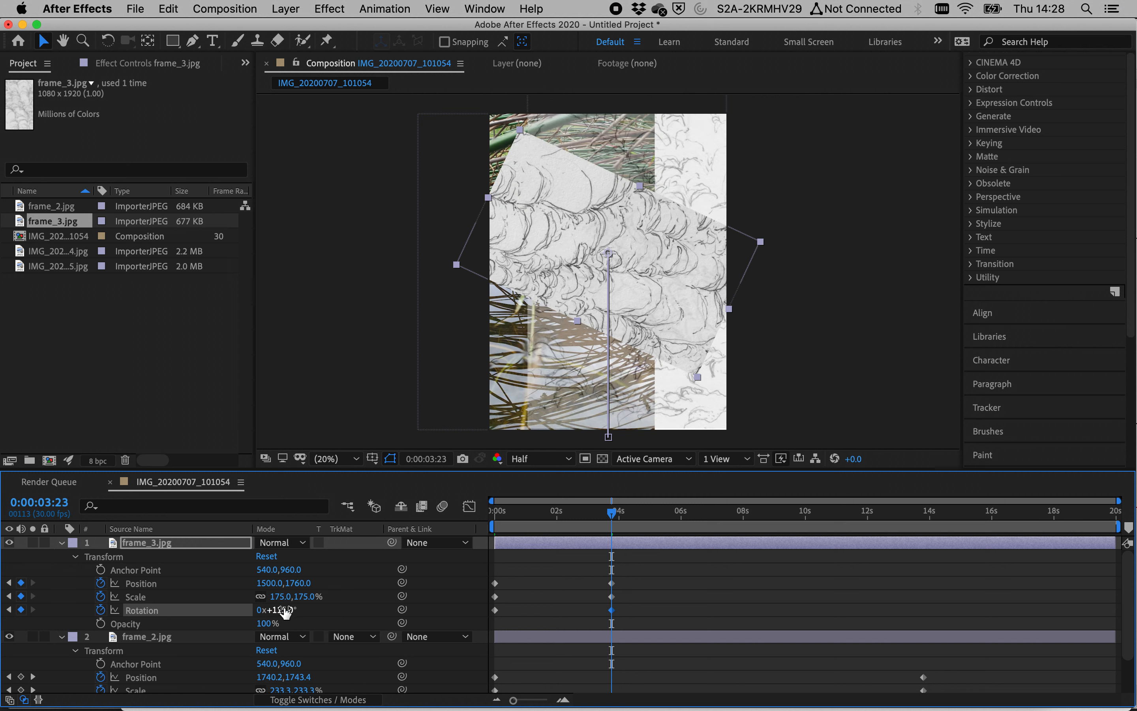
Step: Correct frame_3's Rotation at this keyframe back to 0 revolutions plus 90°
type("0")
key("Return")
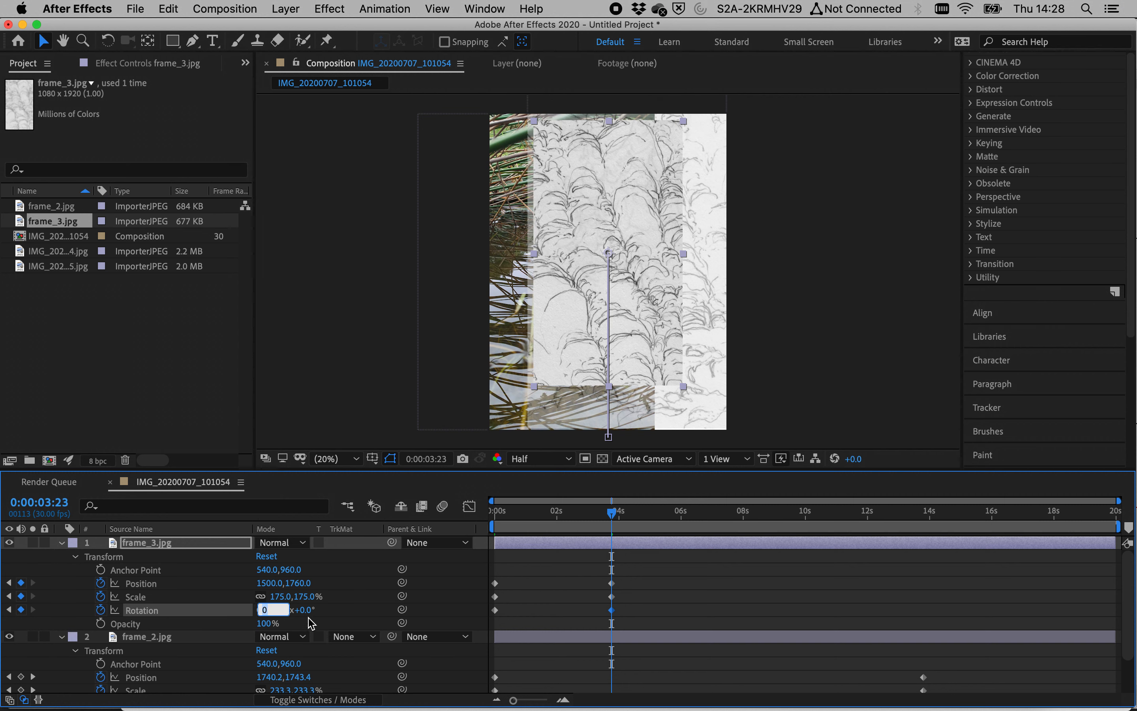
type("54")
key("Return")
left_click_drag(571, 518, 610, 523)
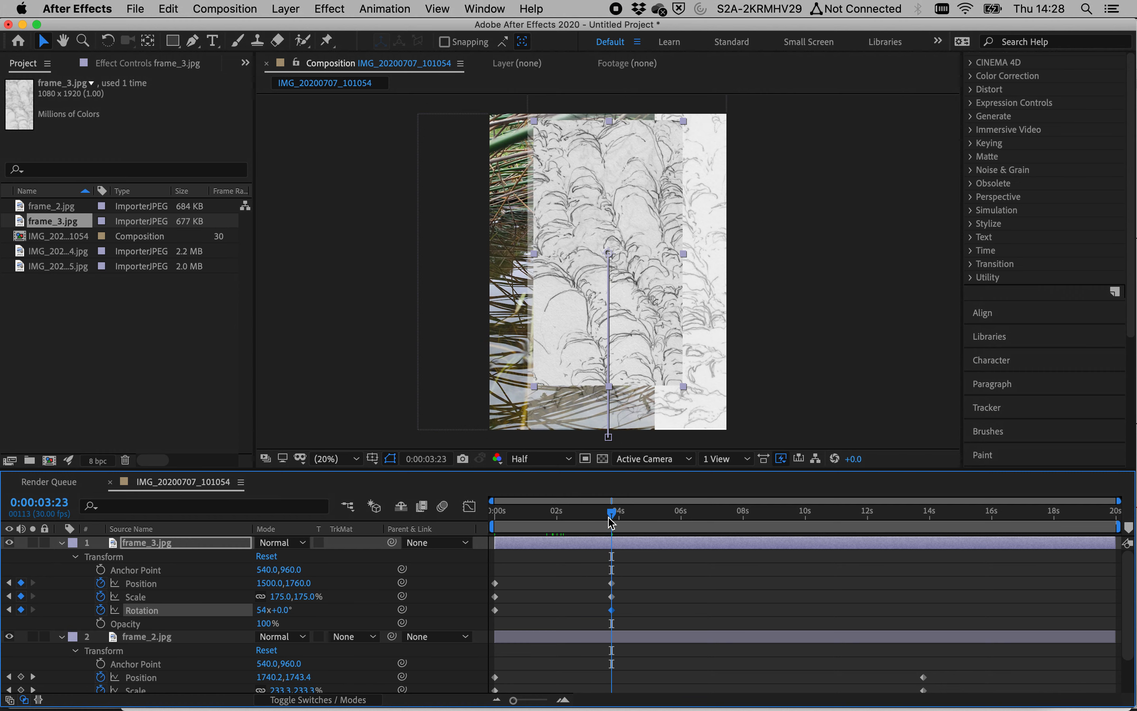
left_click(263, 612)
type("0")
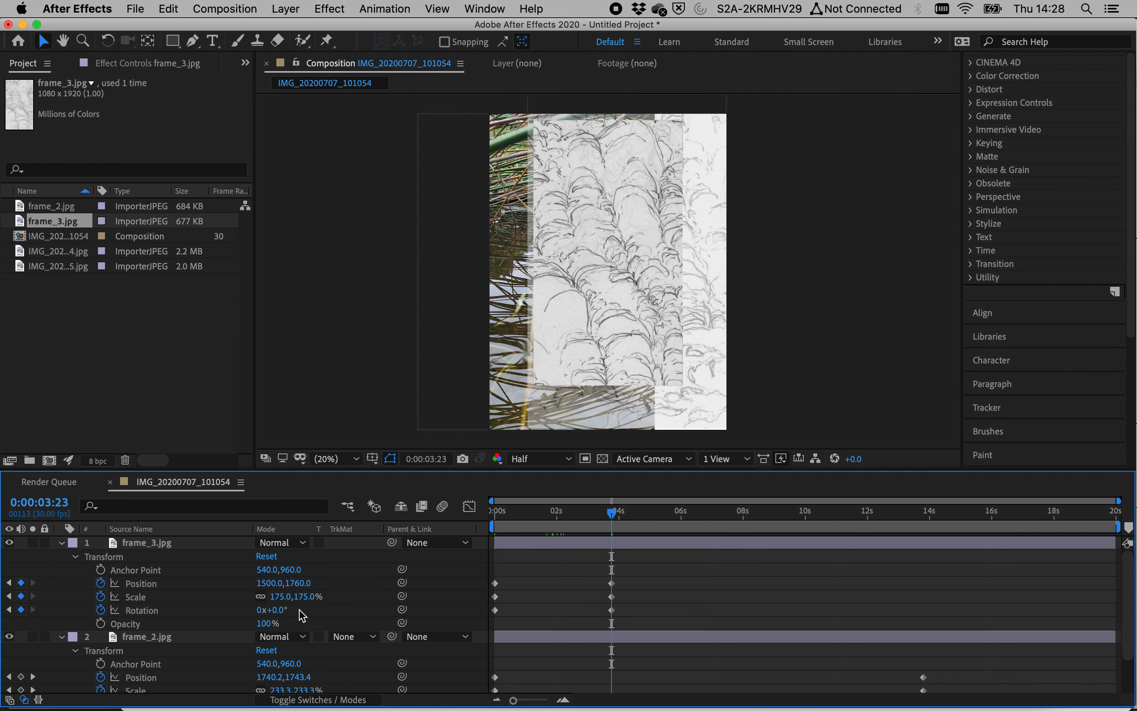
left_click(301, 610)
type("90")
key("Return")
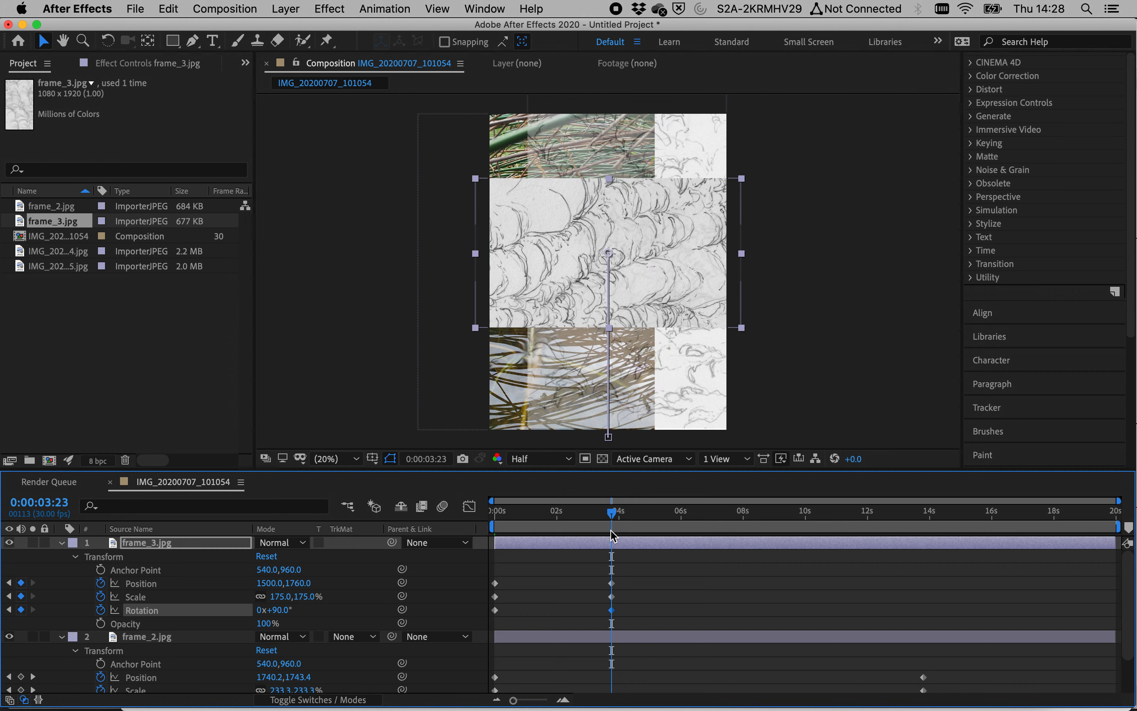
Step: Preview the animation from the start of the composition
left_click_drag(588, 522, 489, 521)
key("space")
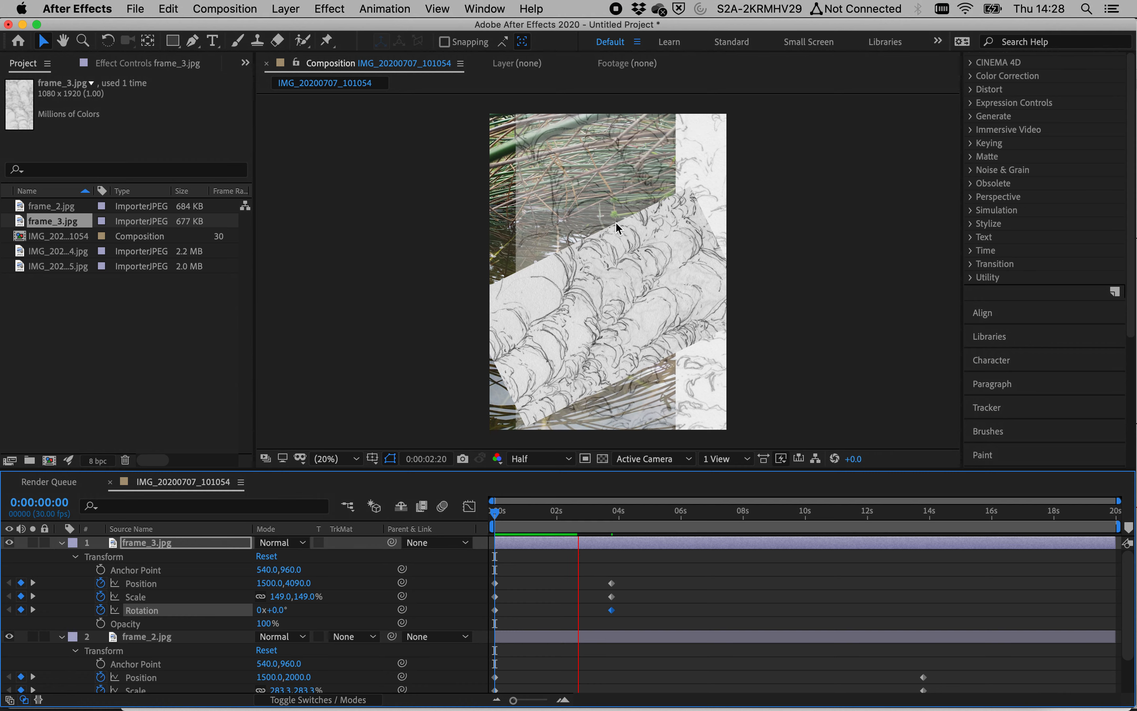
key("space")
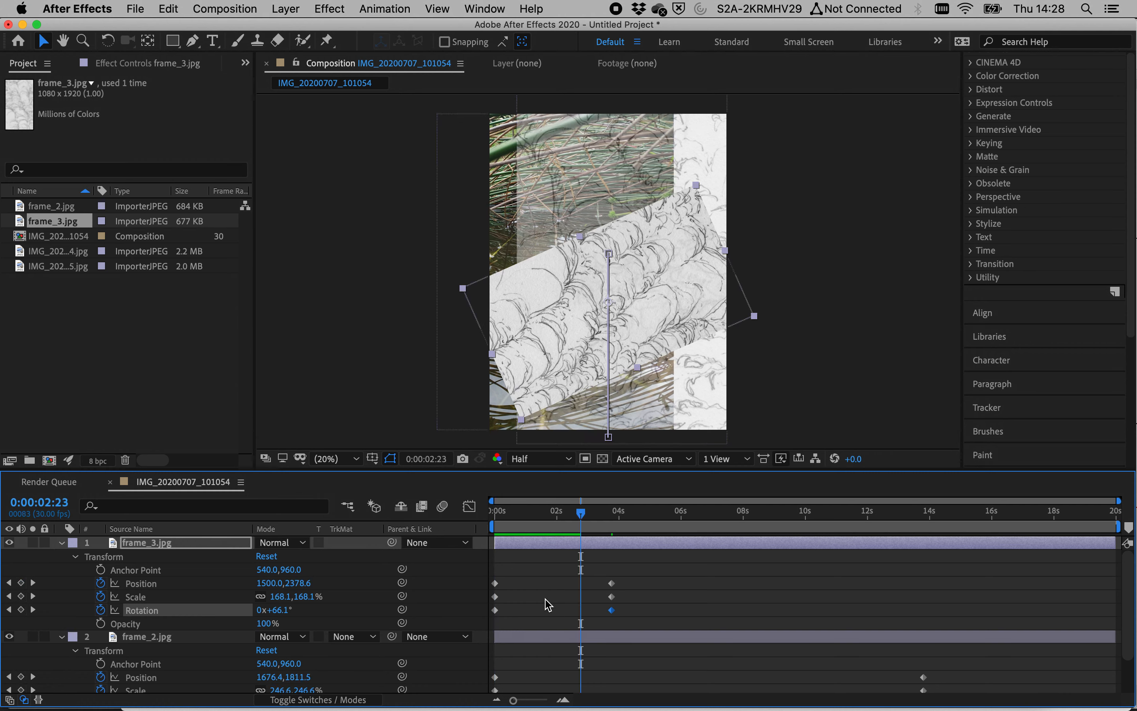
Step: Jump to frame_2's earlier Opacity keyframe at 0:00:01:05 and set its Opacity to 70%
scroll(548, 605, "down", 2)
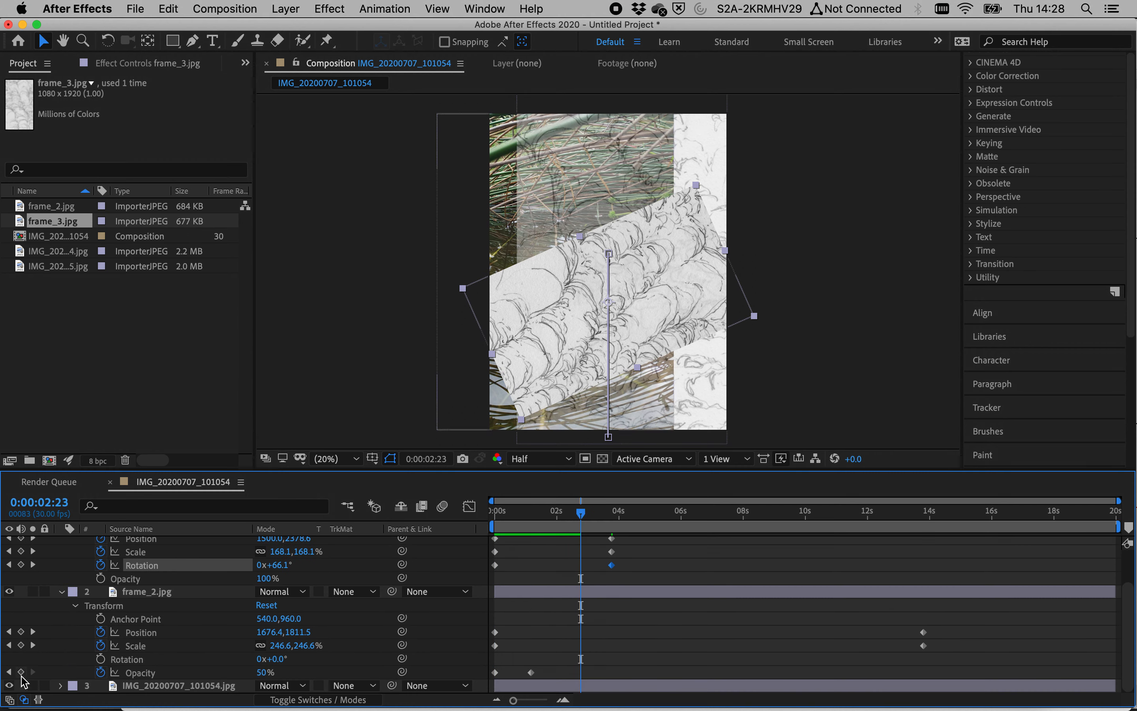
left_click(9, 672)
left_click(259, 673)
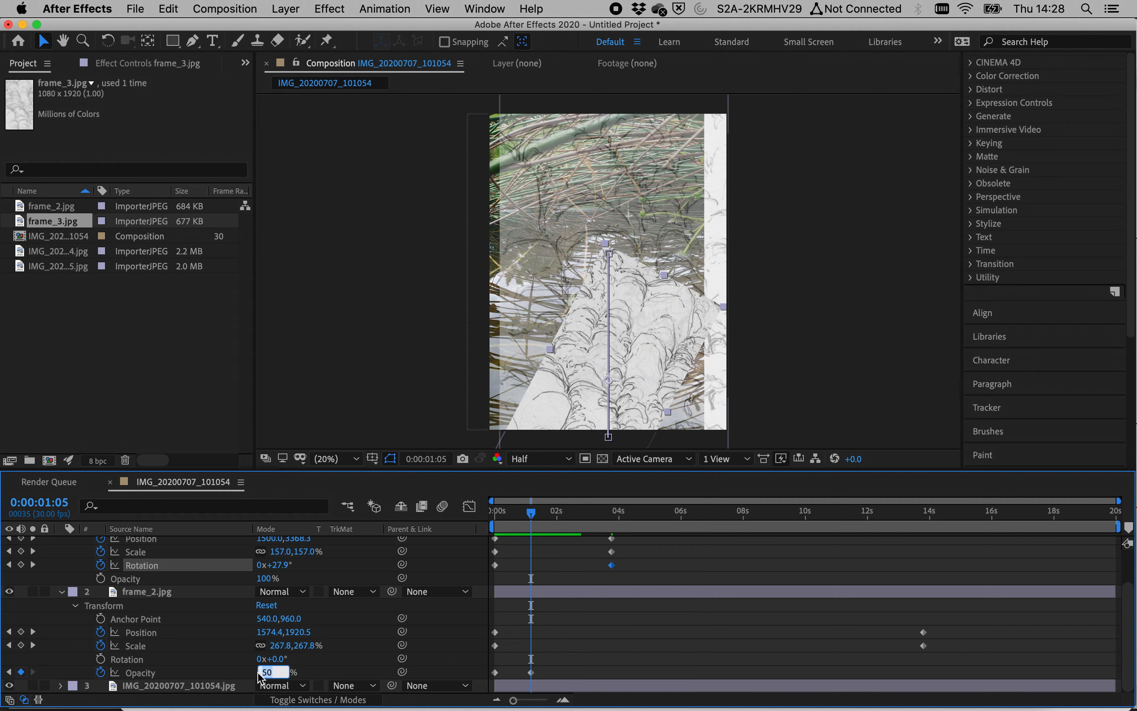
type("70")
key("Return")
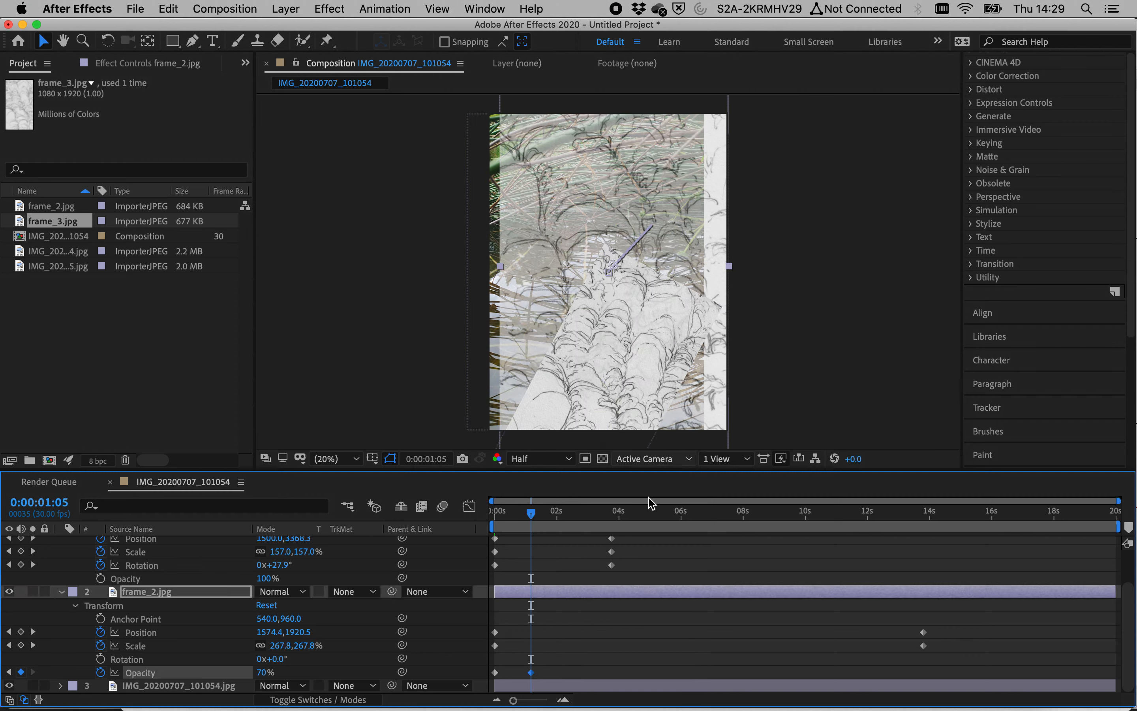
Step: At 0:00:05:16, add an Opacity keyframe of 50% to frame_2
left_click(668, 515)
left_click(263, 673)
type("50")
key("Return")
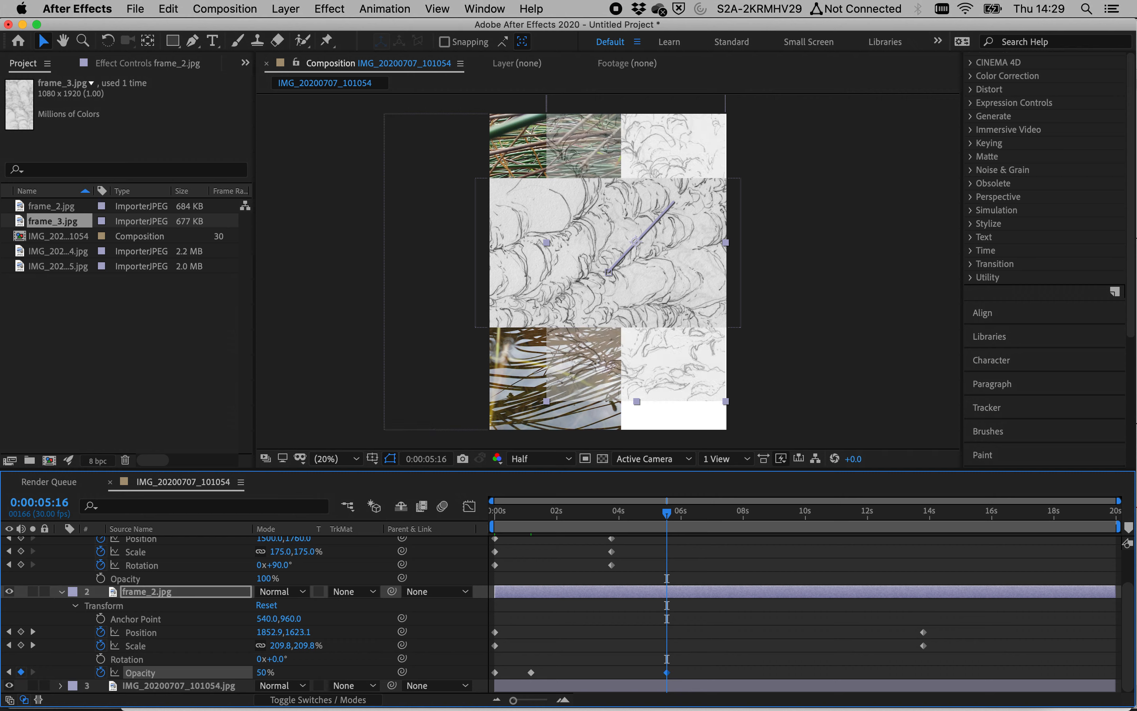
Step: Set frame_3's blending mode to Overlay
left_click(611, 512)
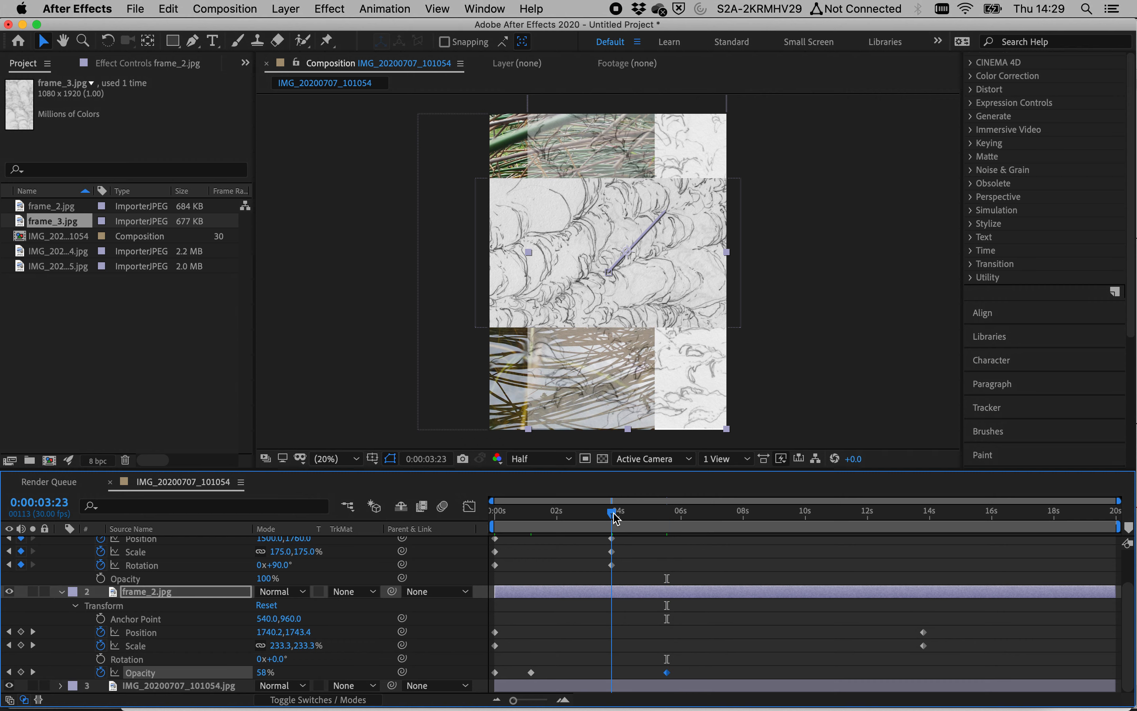
scroll(639, 585, "up", 2)
left_click(141, 545)
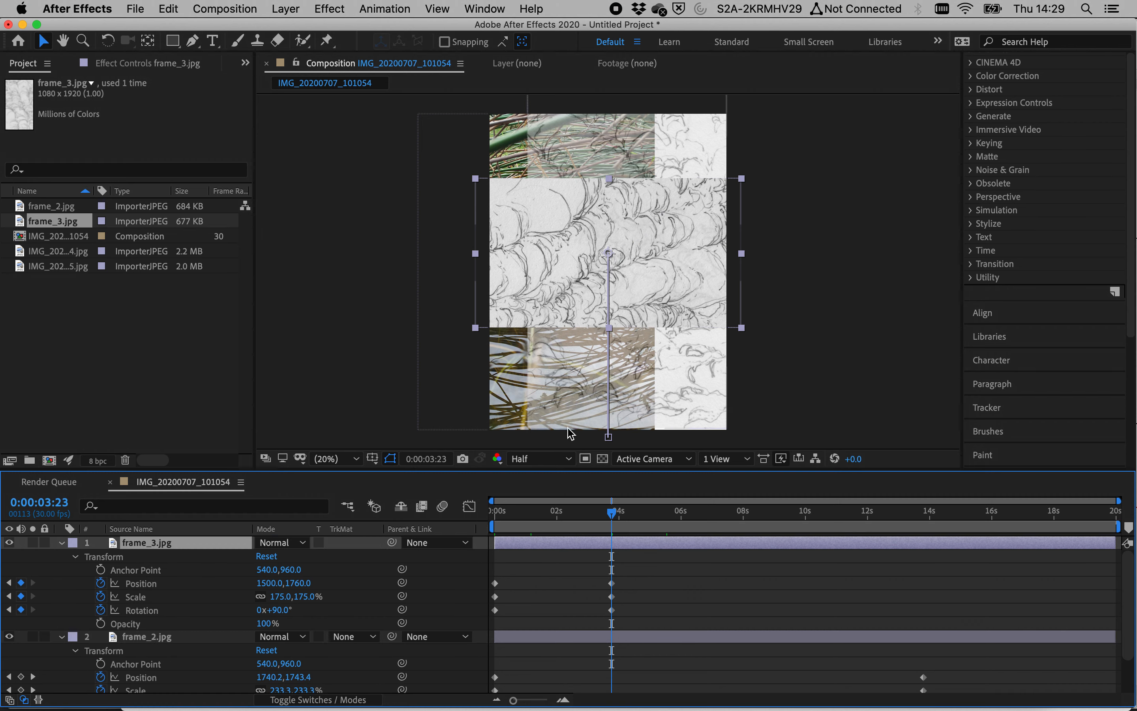
left_click(292, 545)
left_click(363, 341)
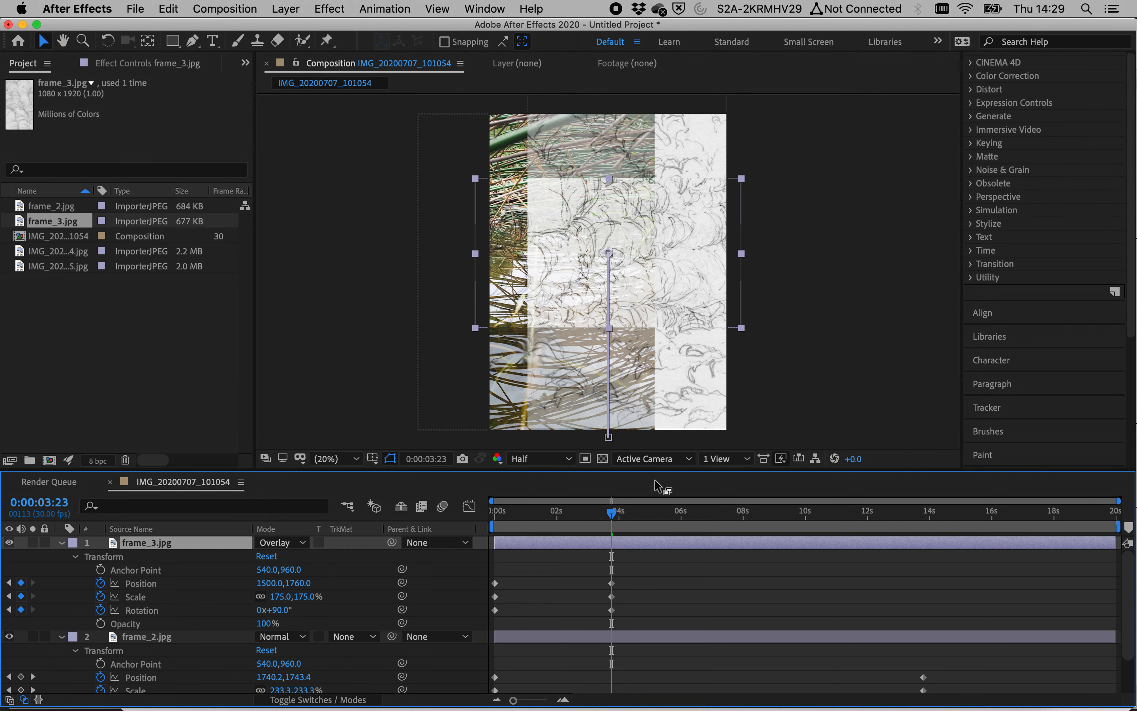
Step: Play the composition from the beginning to review the blend
left_click_drag(613, 514, 495, 513)
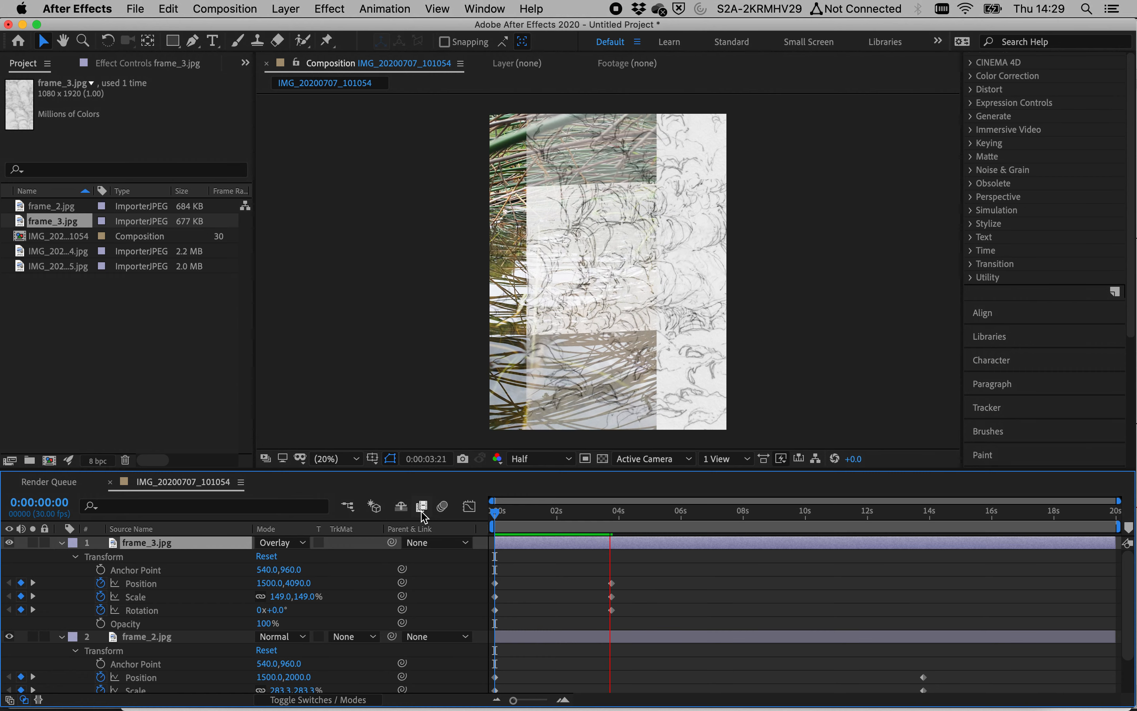
key("space")
Step: Switch to Finder, preview VID_20200521_202814.mp4 in the After Effects Tests folder, and import it into the project
key("super+Tab")
key("super+Tab")
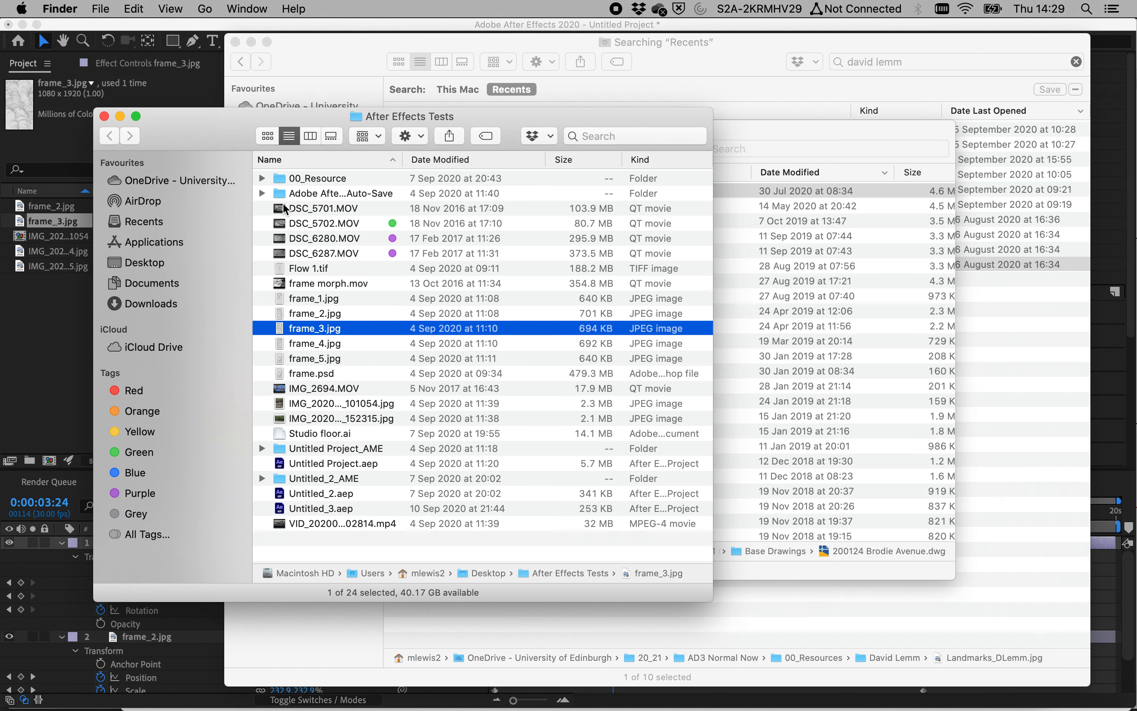
left_click(302, 524)
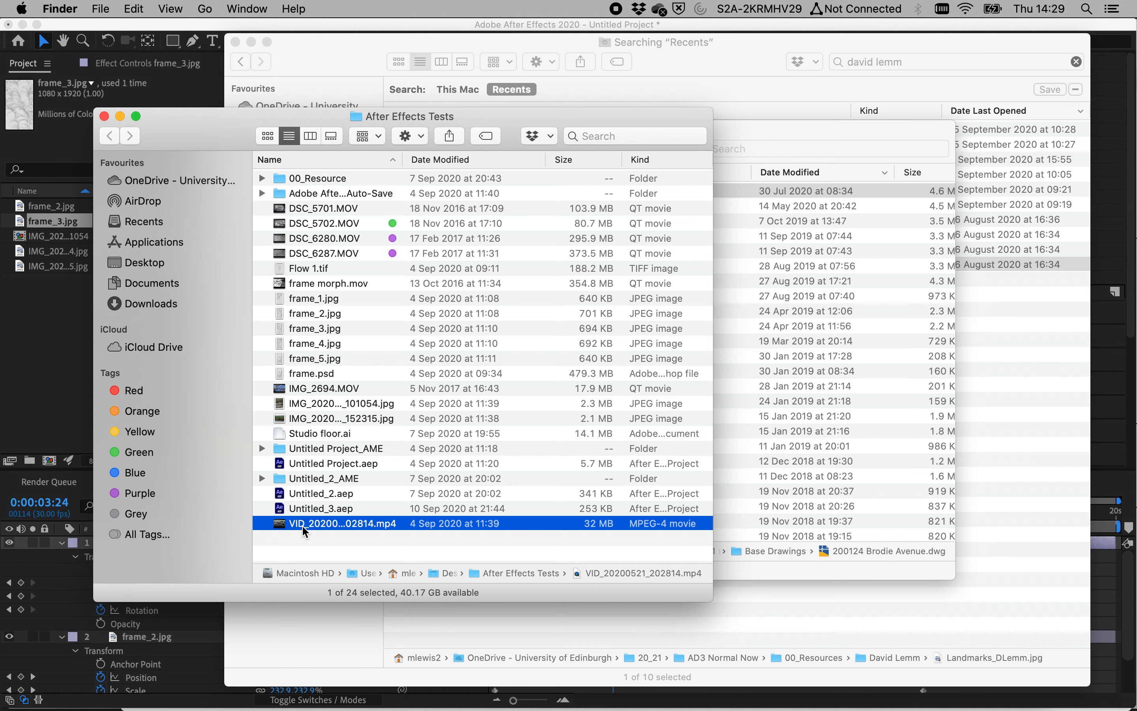
key("space")
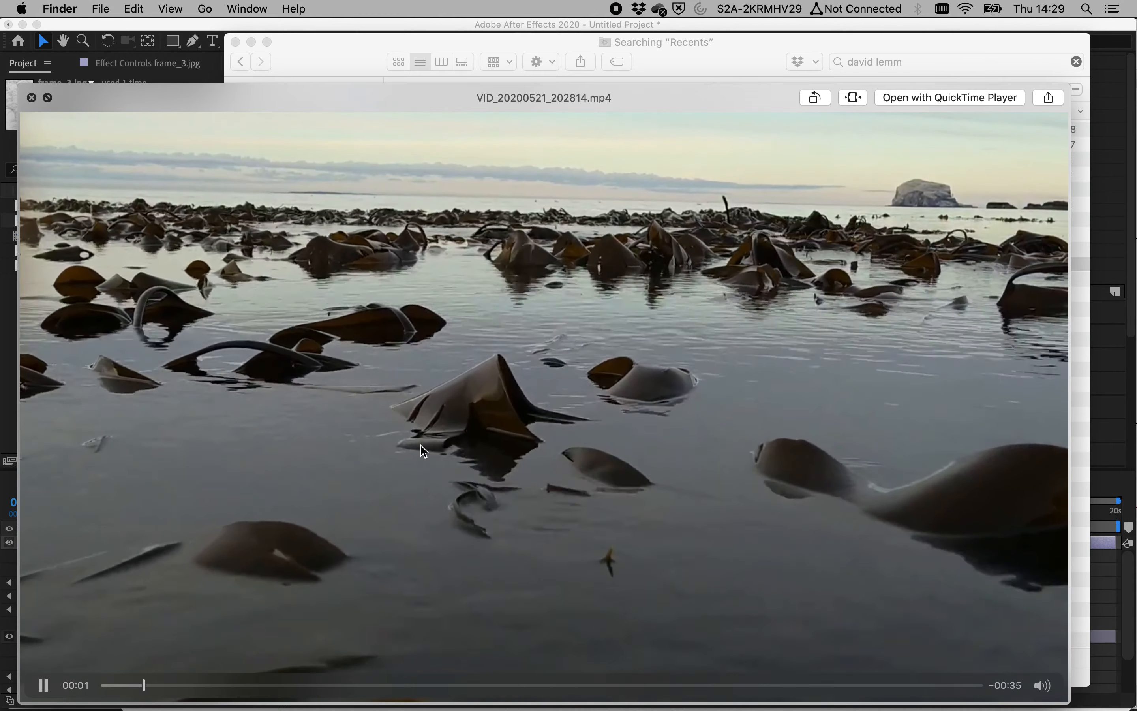
key("space")
left_click_drag(321, 523, 53, 356)
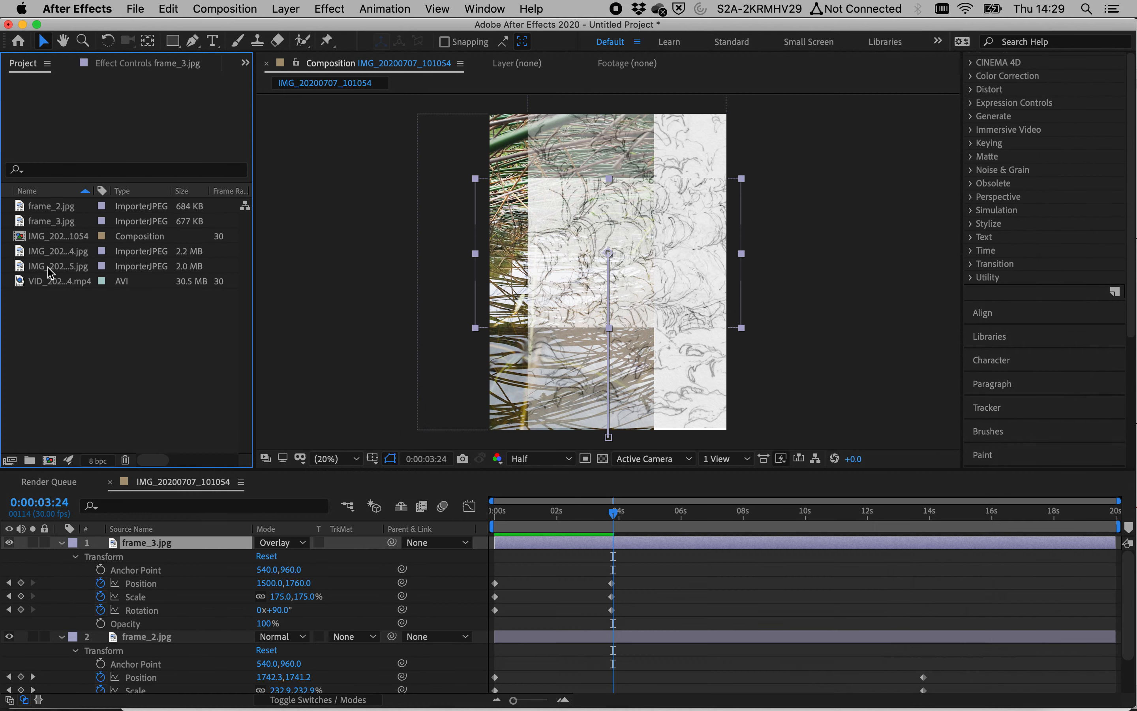
Step: Place the VID_20200521_202814.mp4 clip in the composition as the top layer starting at 0:00:03:23
left_click(57, 281)
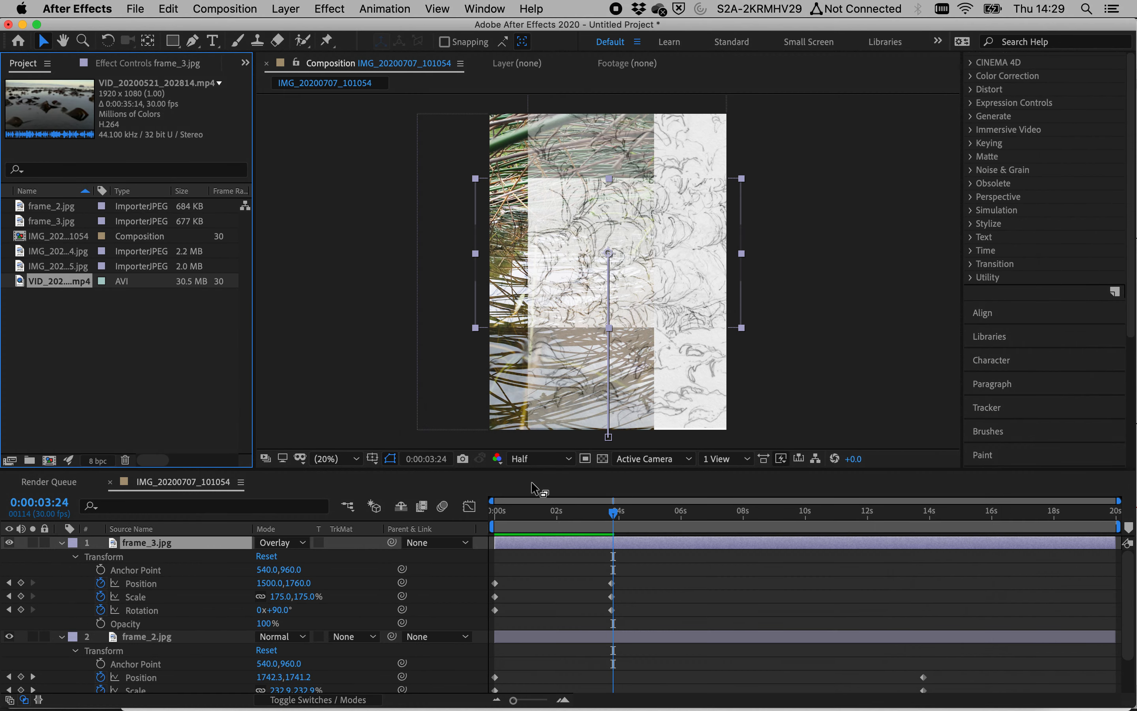
left_click_drag(593, 519, 620, 521)
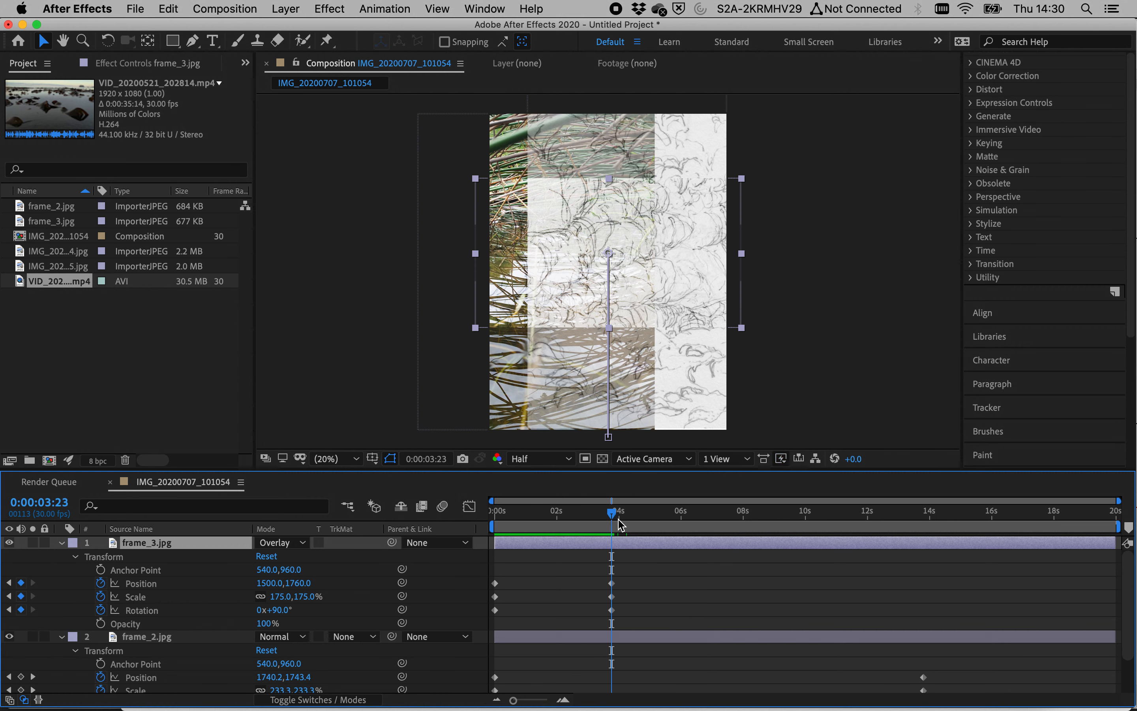
mouse_move(612, 524)
left_mouse_down()
mouse_move(569, 522)
mouse_move(647, 522)
mouse_move(617, 522)
left_mouse_up()
left_click_drag(70, 282, 635, 547)
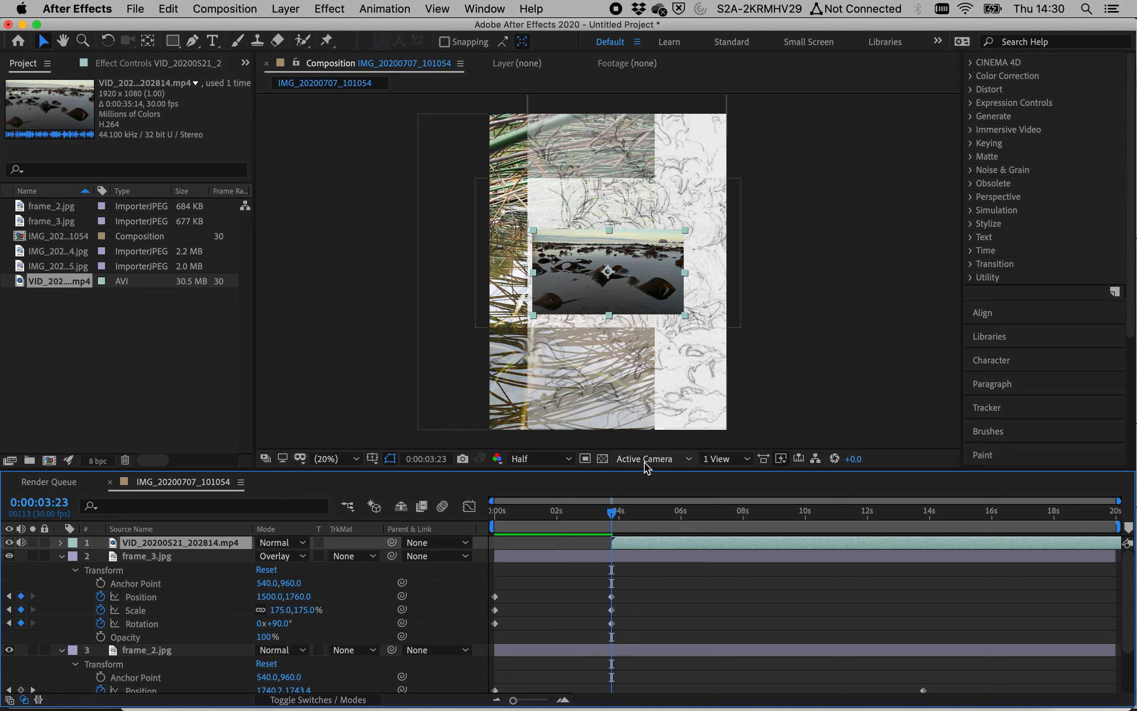
Step: Collapse the transform properties of frame_3 and frame_2 in the timeline
left_click_drag(613, 518, 592, 518)
scroll(628, 582, "down", 3)
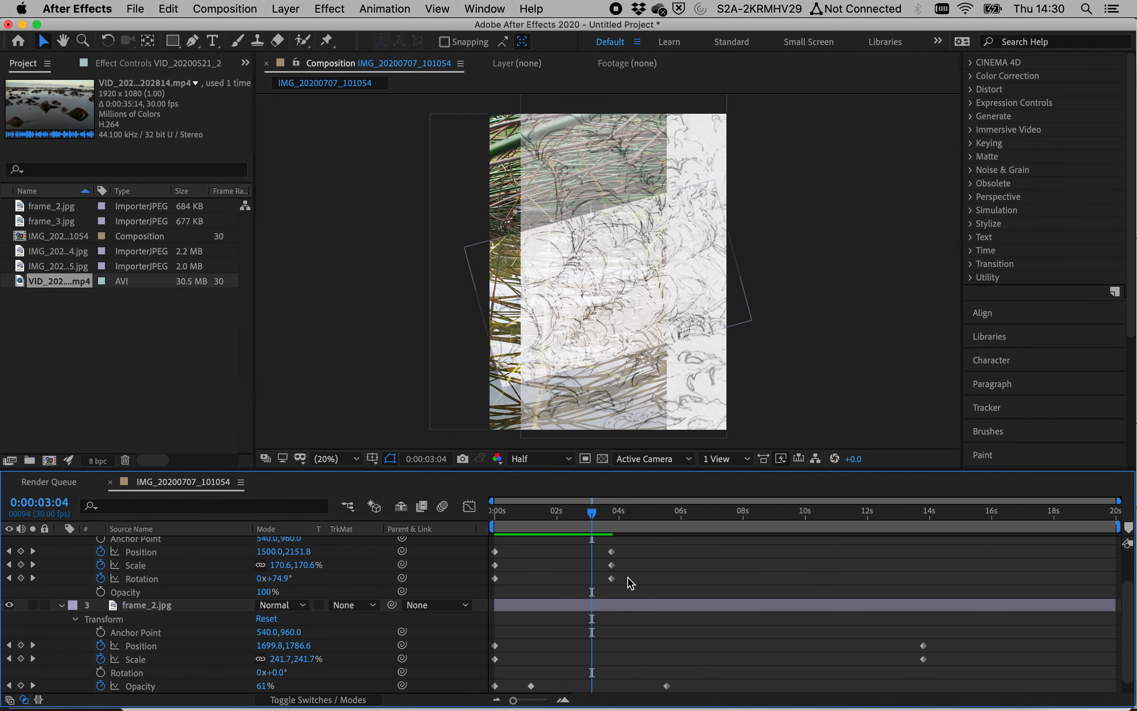
scroll(630, 583, "up", 2)
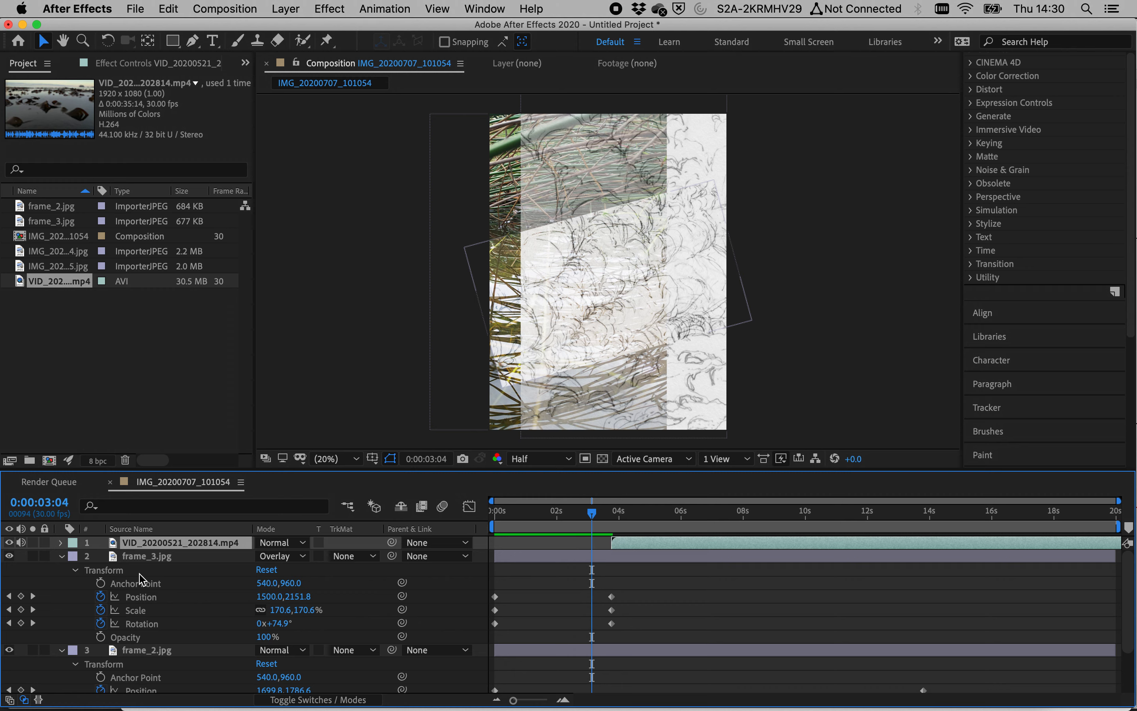
left_click(63, 555)
left_click(61, 570)
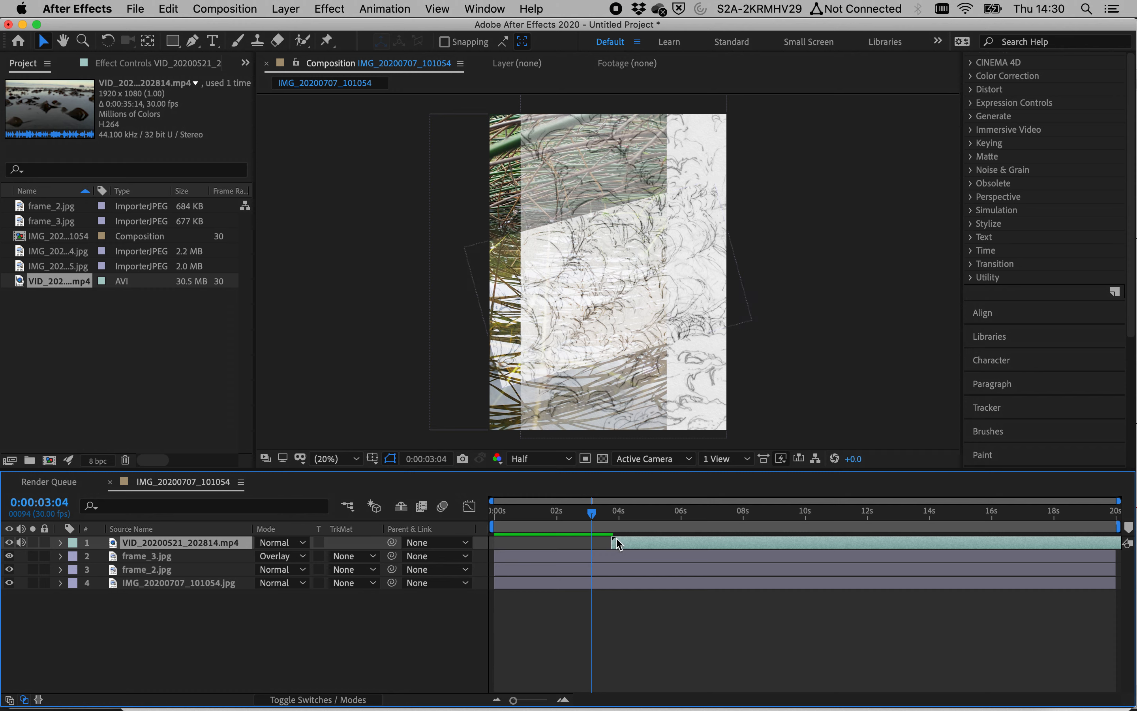
Step: Try splitting the video layer at 0:00:07:24 and shifting the second part, then undo both changes
left_click_drag(602, 518, 736, 517)
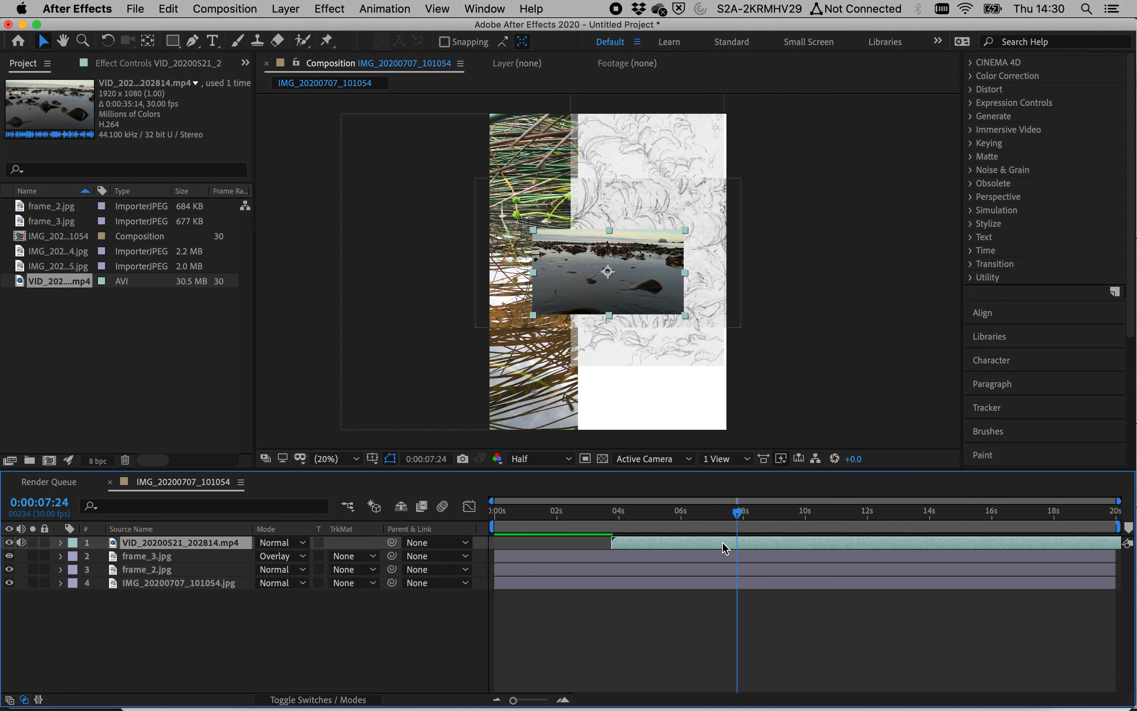
key("super+shift+d")
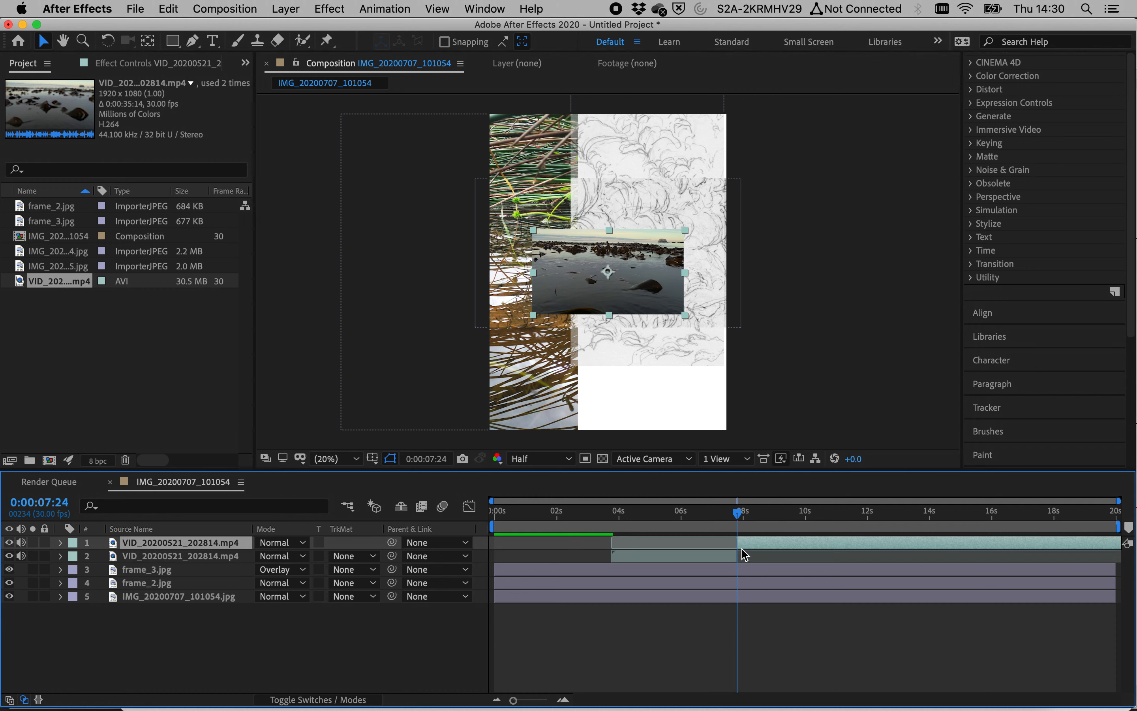
left_click_drag(750, 549, 804, 546)
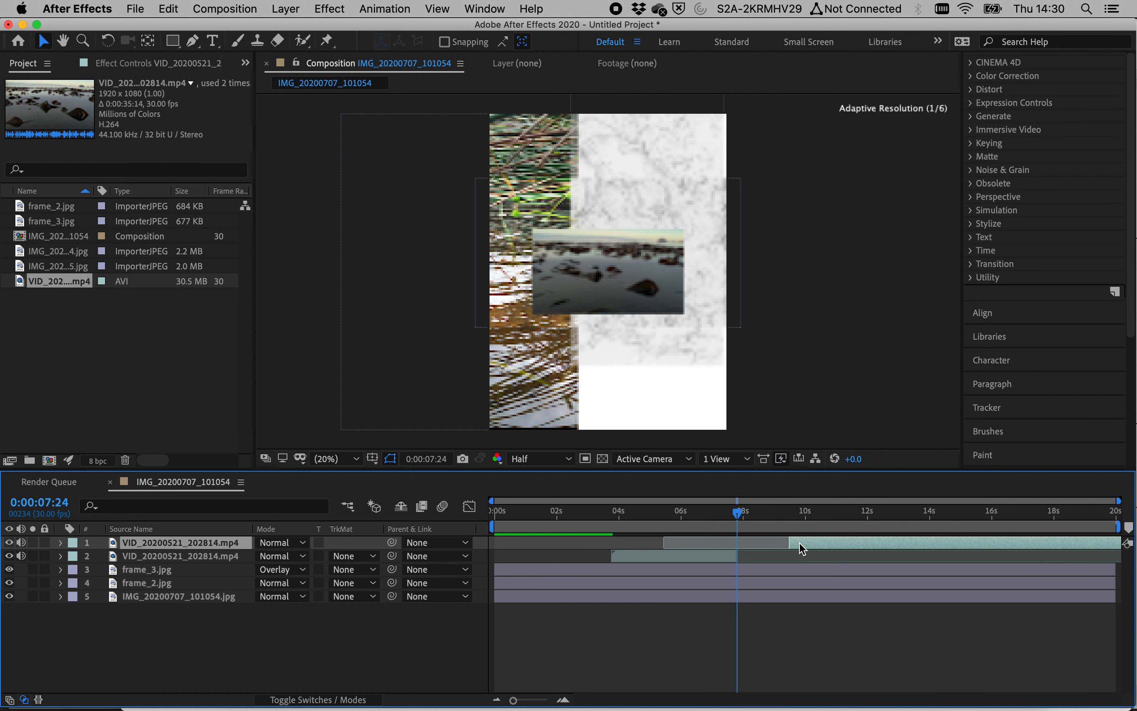
key("super+z")
key("super+z")
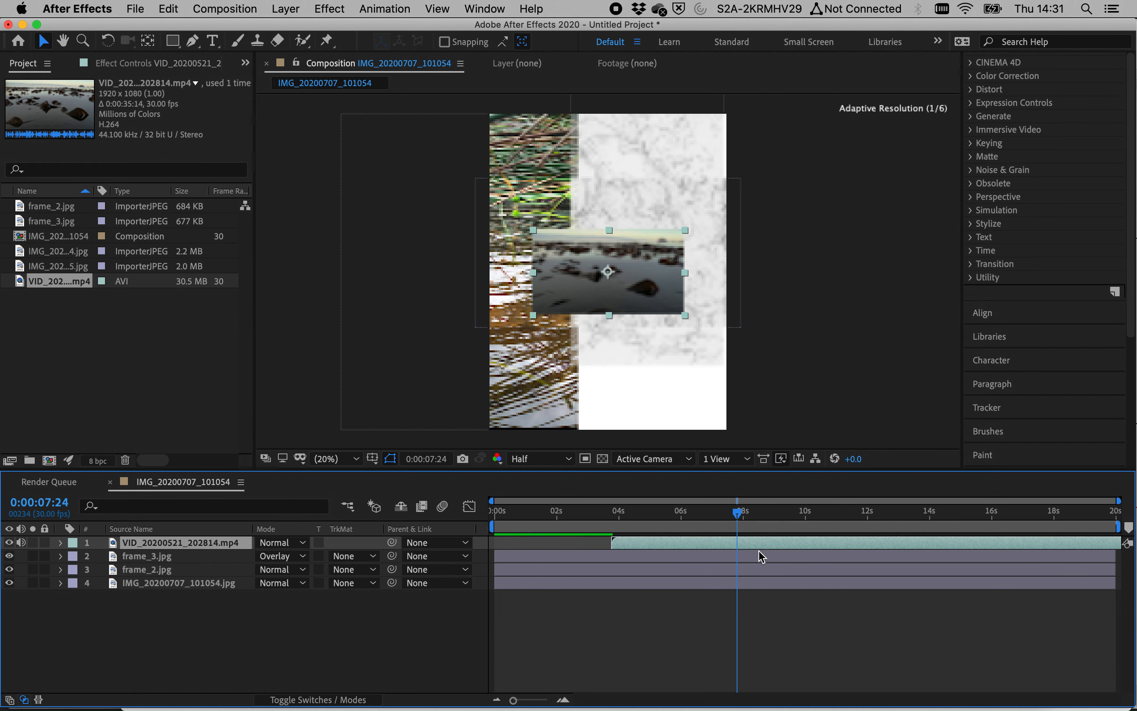
left_click_drag(611, 514, 719, 515)
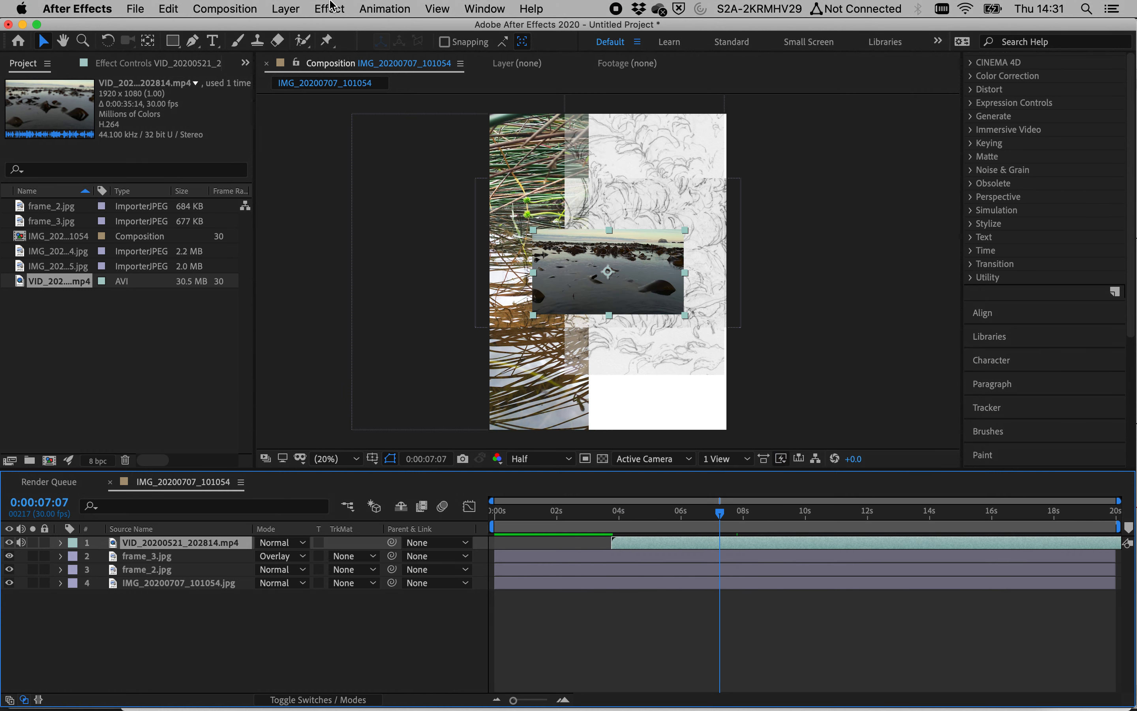
left_click(167, 8)
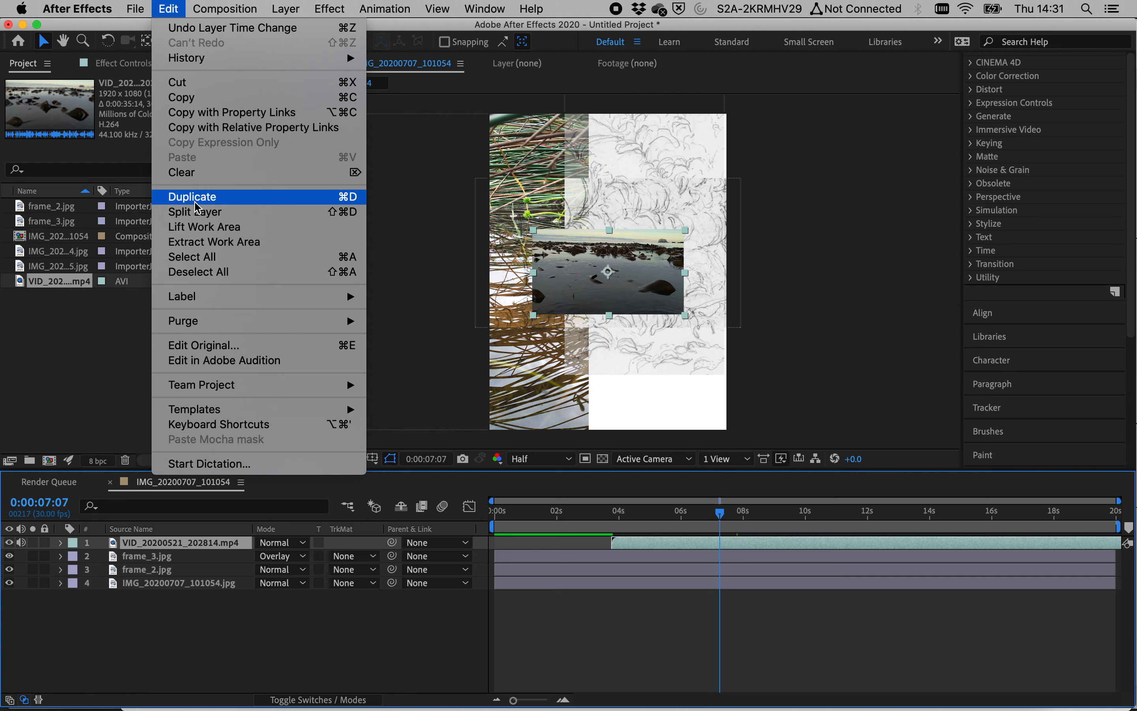
left_click(623, 462)
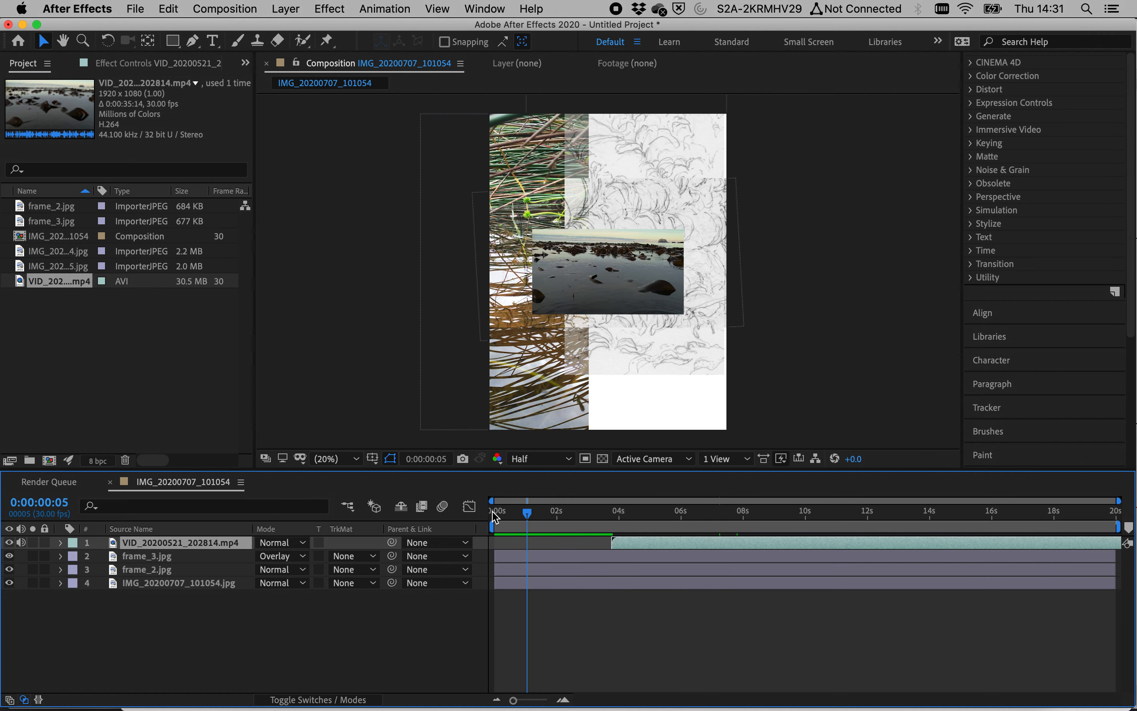
key("Home")
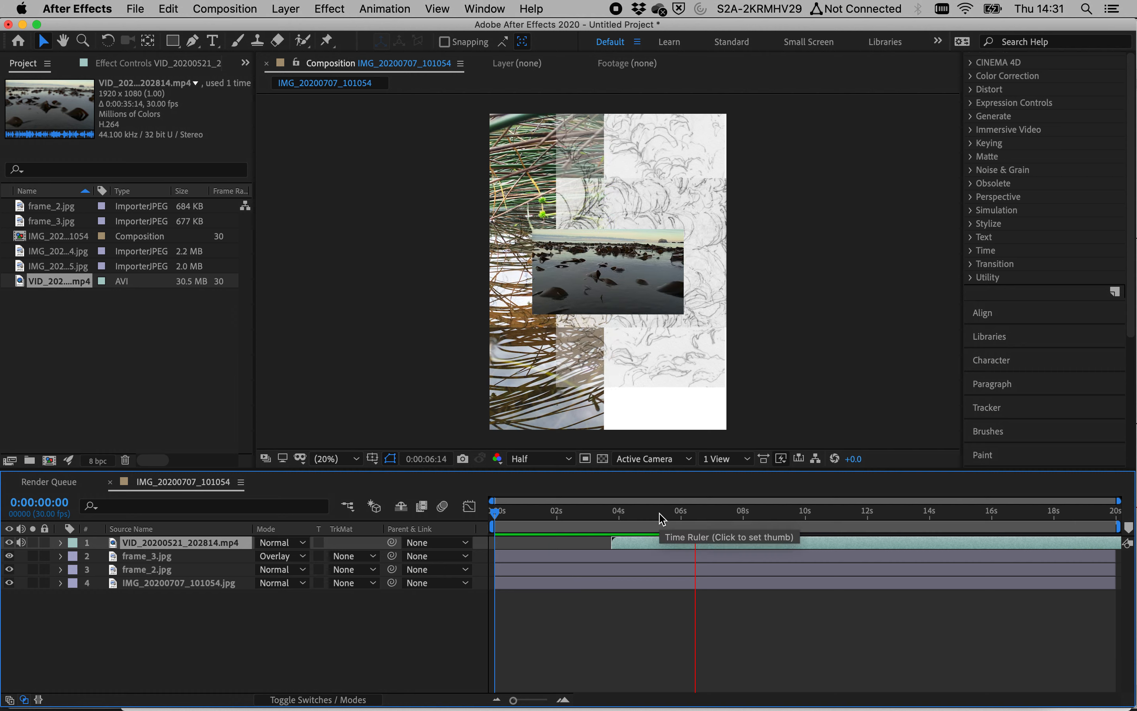
left_click(660, 515)
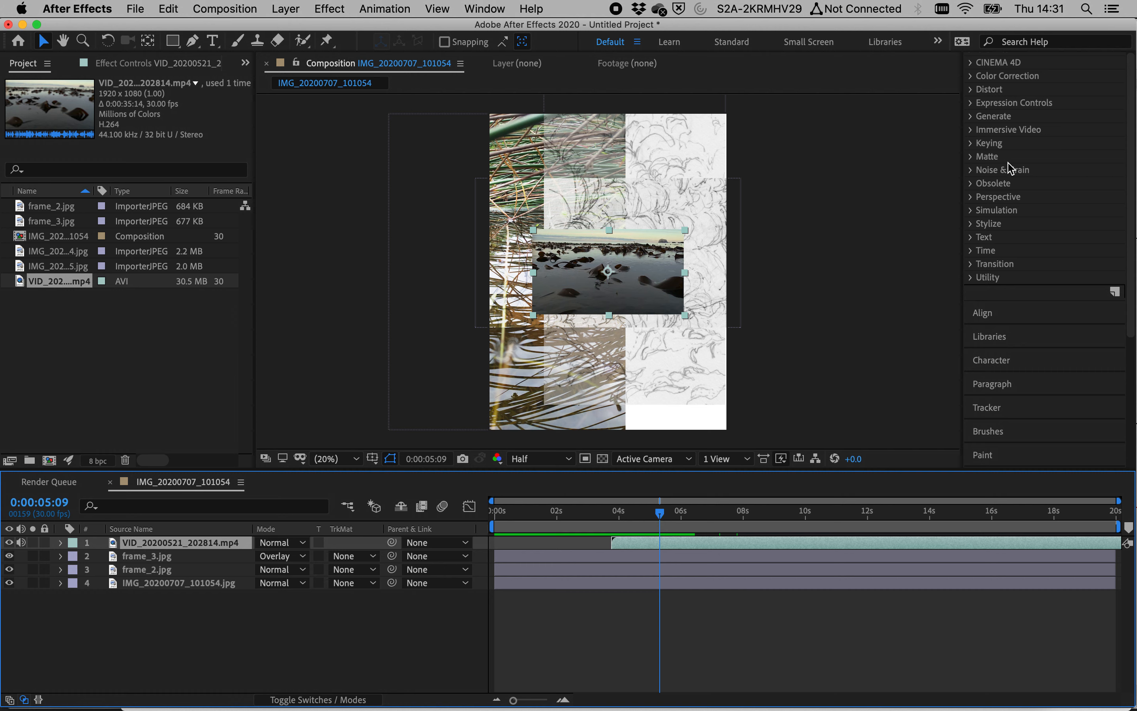
scroll(999, 131, "up", 5)
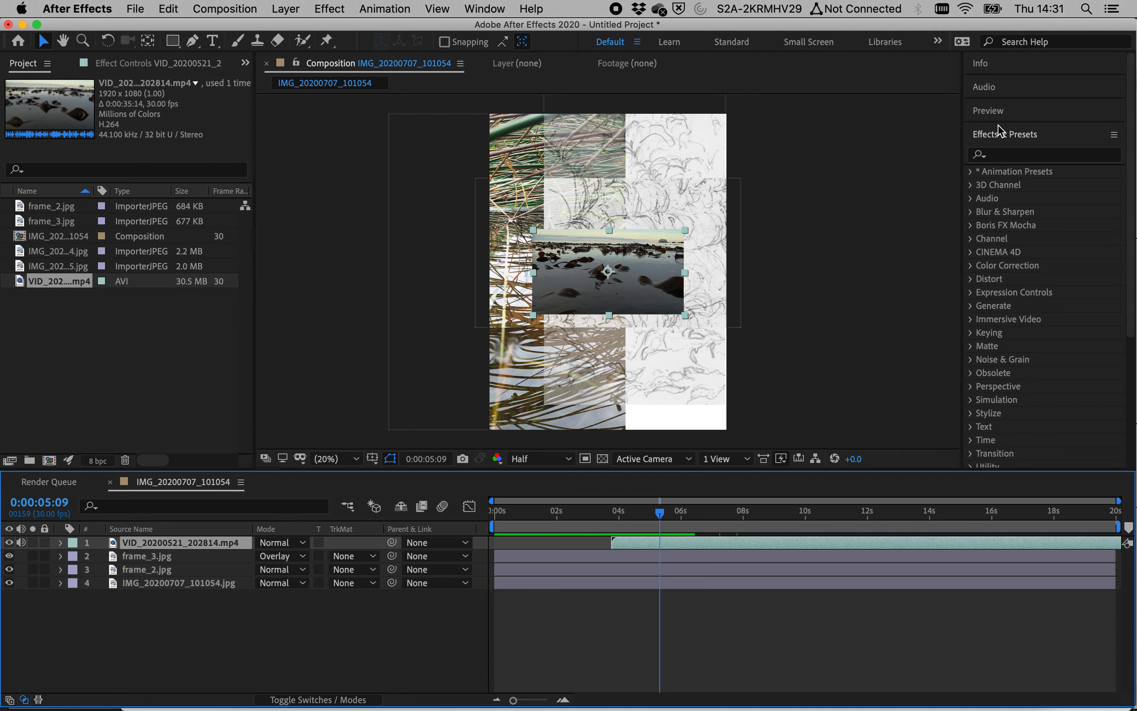
left_click(988, 276)
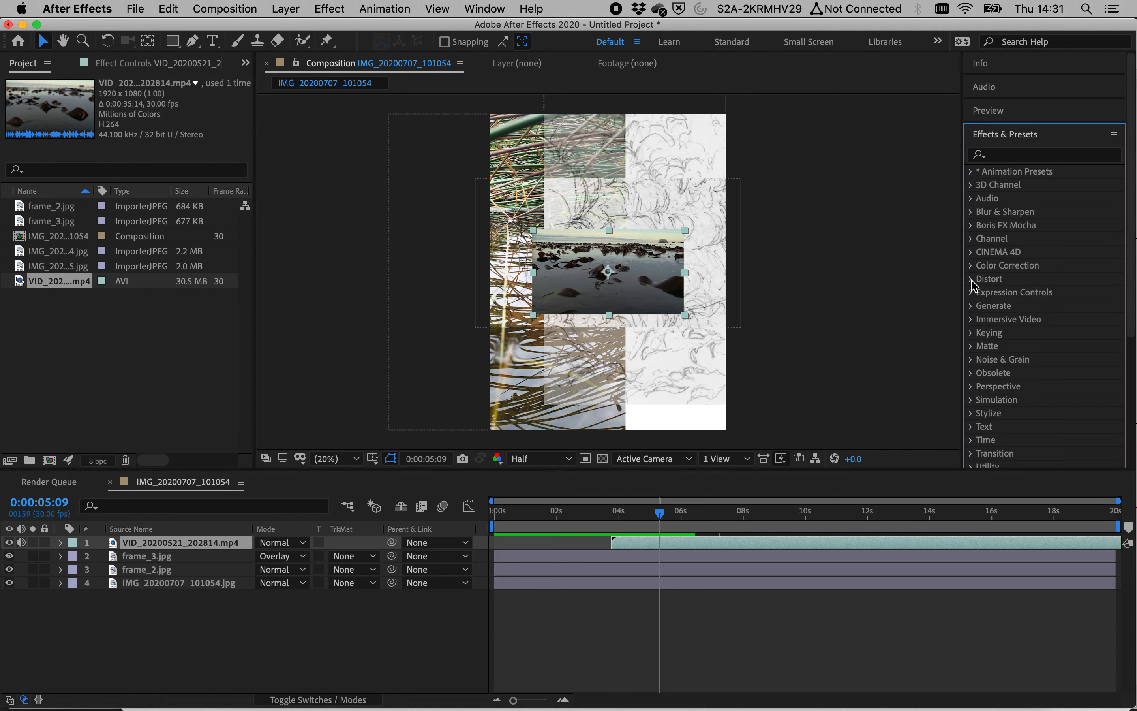
left_click(972, 280)
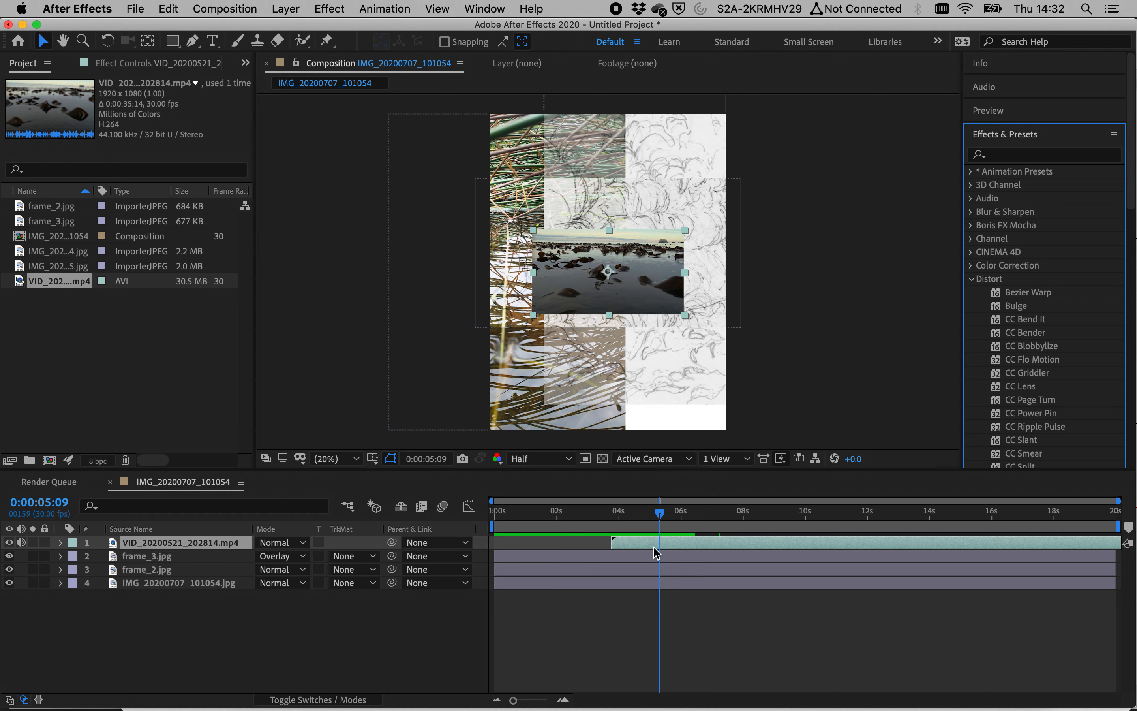
Step: Keyframe the video layer's scale at 100% at 0:00:03:23 and at 389% at 0:00:08:01
left_click_drag(655, 519, 619, 514)
left_click(27, 543)
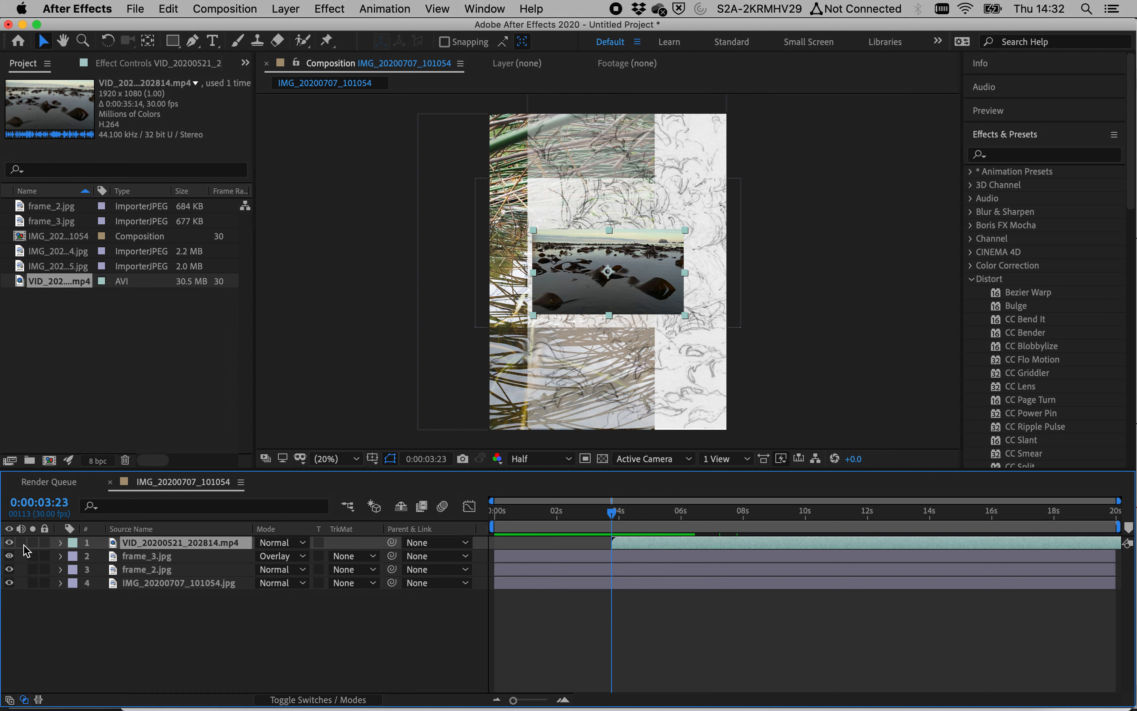
left_click(61, 542)
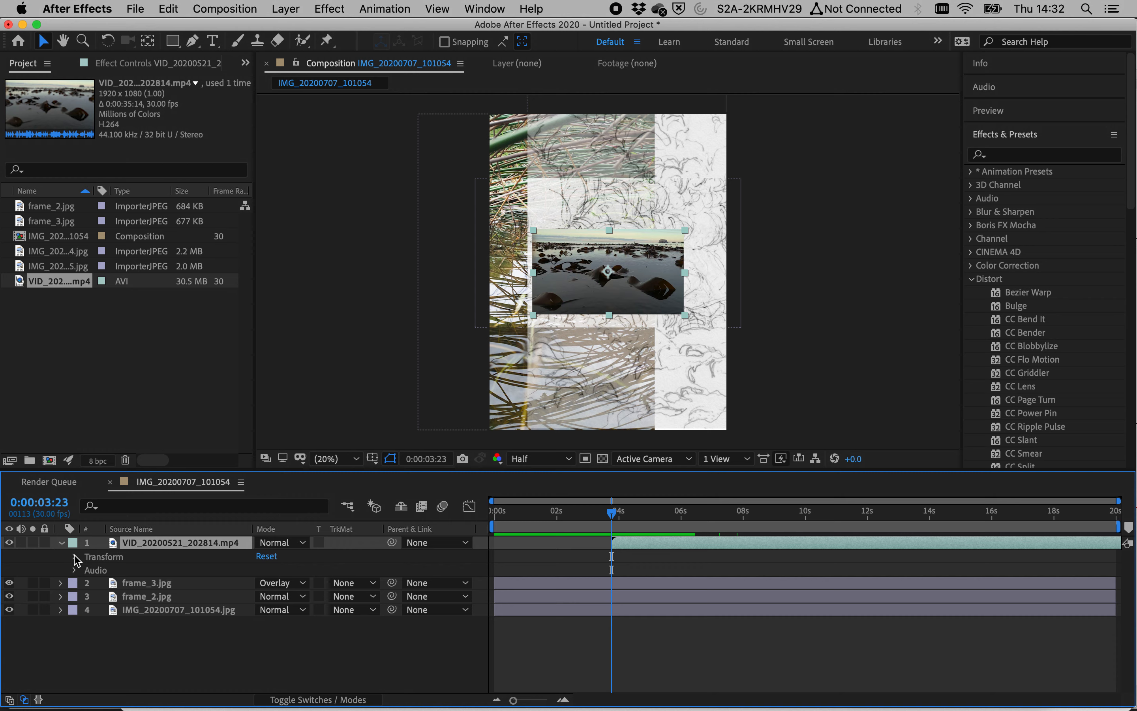
left_click(75, 557)
left_click(100, 597)
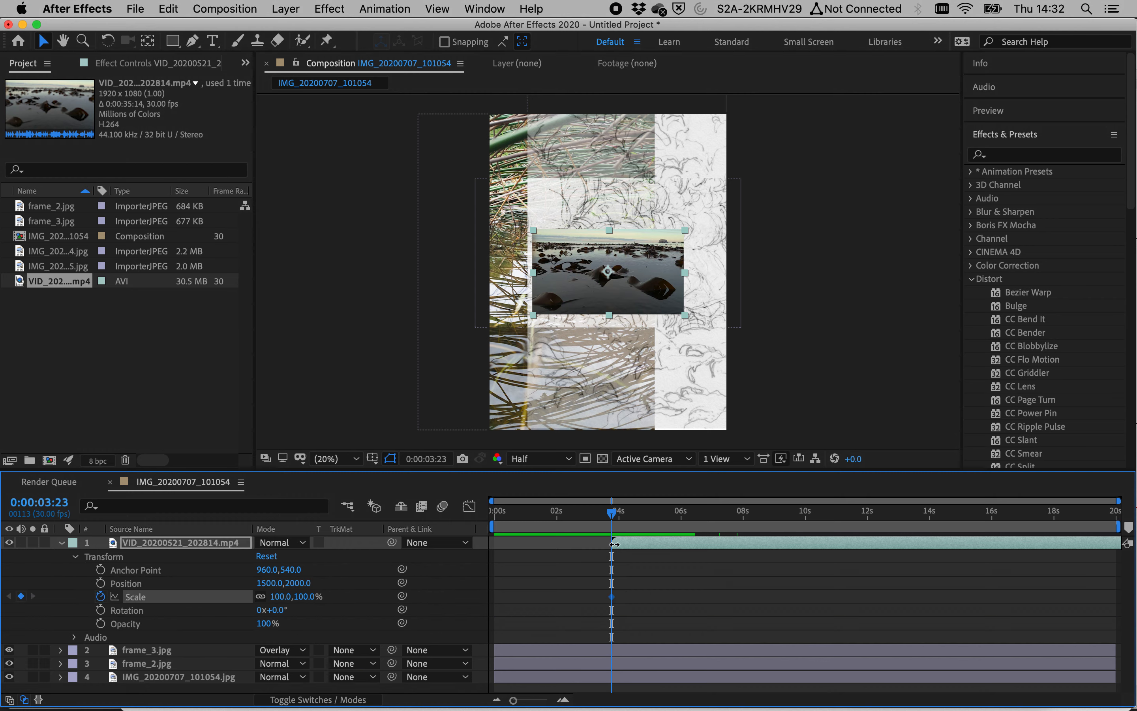
left_click_drag(658, 509, 744, 533)
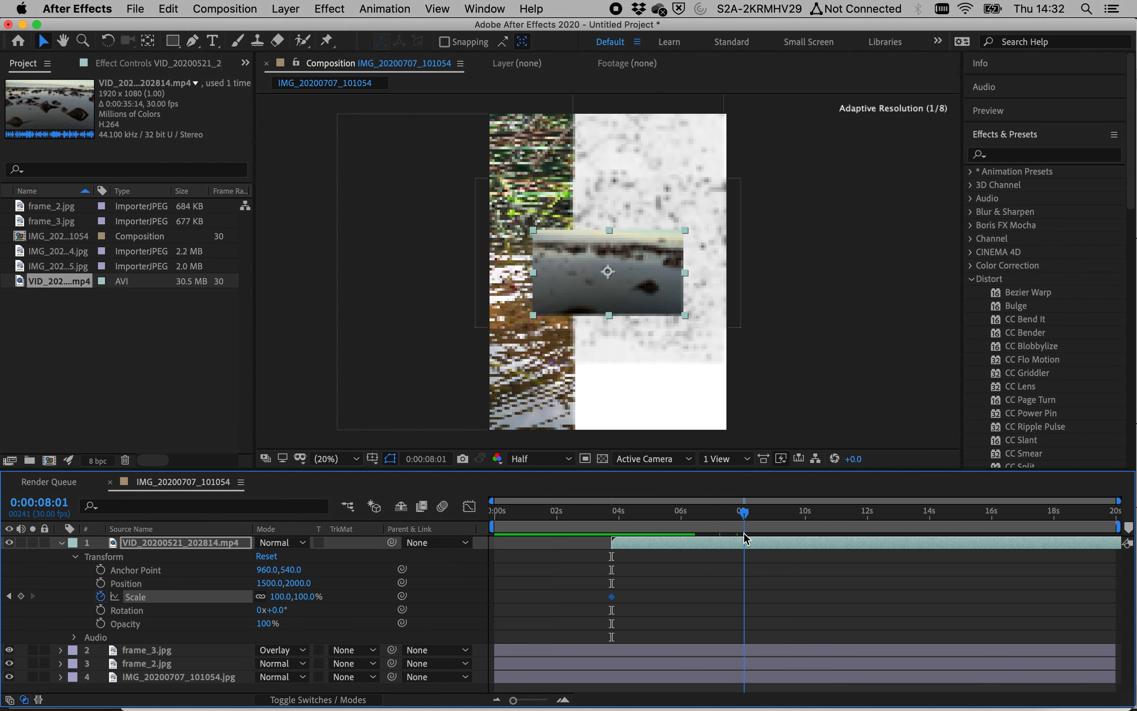
left_click_drag(301, 596, 526, 594)
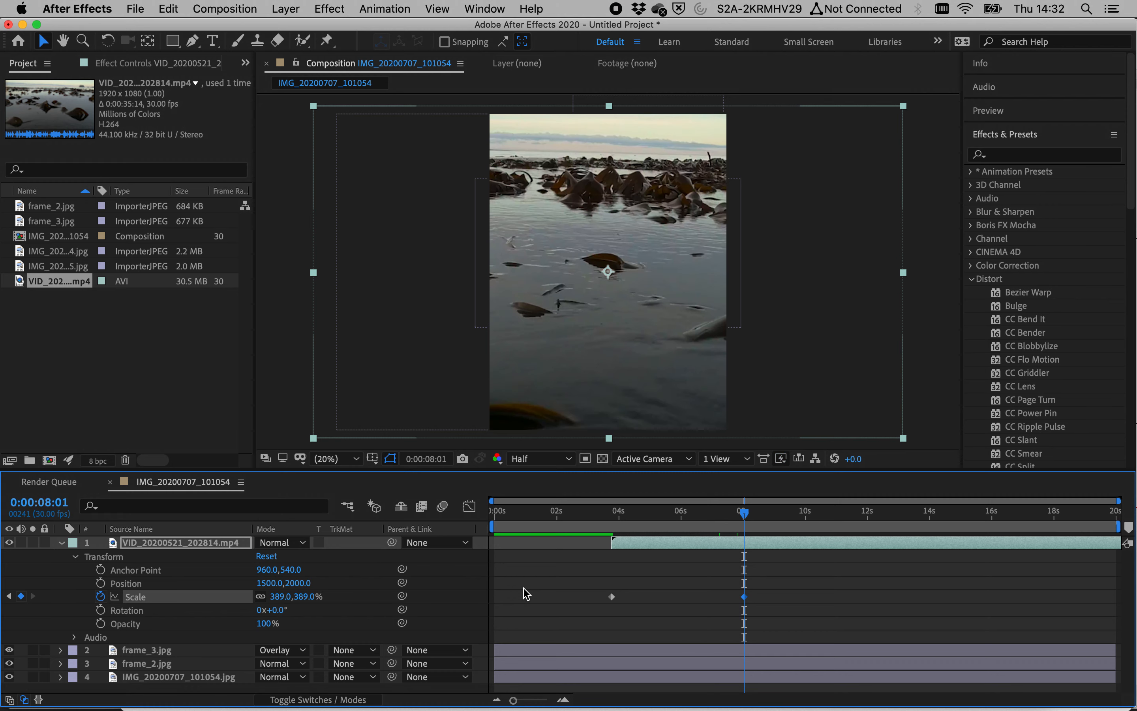
Step: Scrub and play back the video layer's scale-up animation around its keyframes
left_click_drag(686, 512, 611, 510)
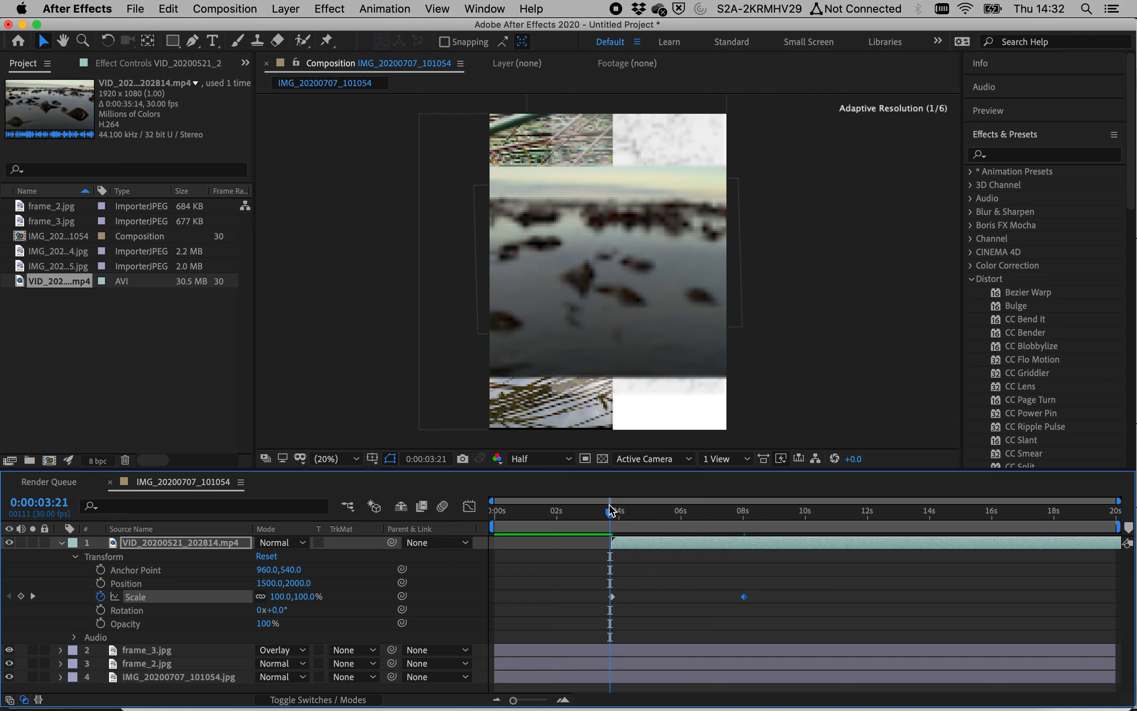
left_click(613, 514)
left_click_drag(617, 519, 609, 520)
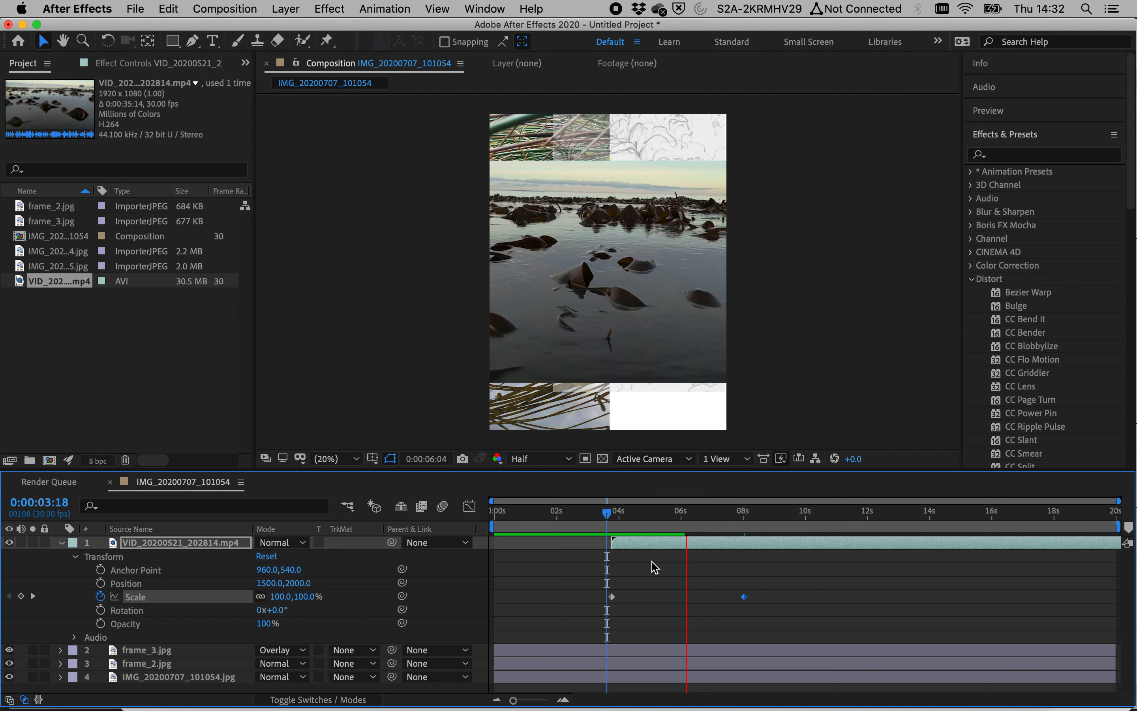
key("space")
left_click(609, 523)
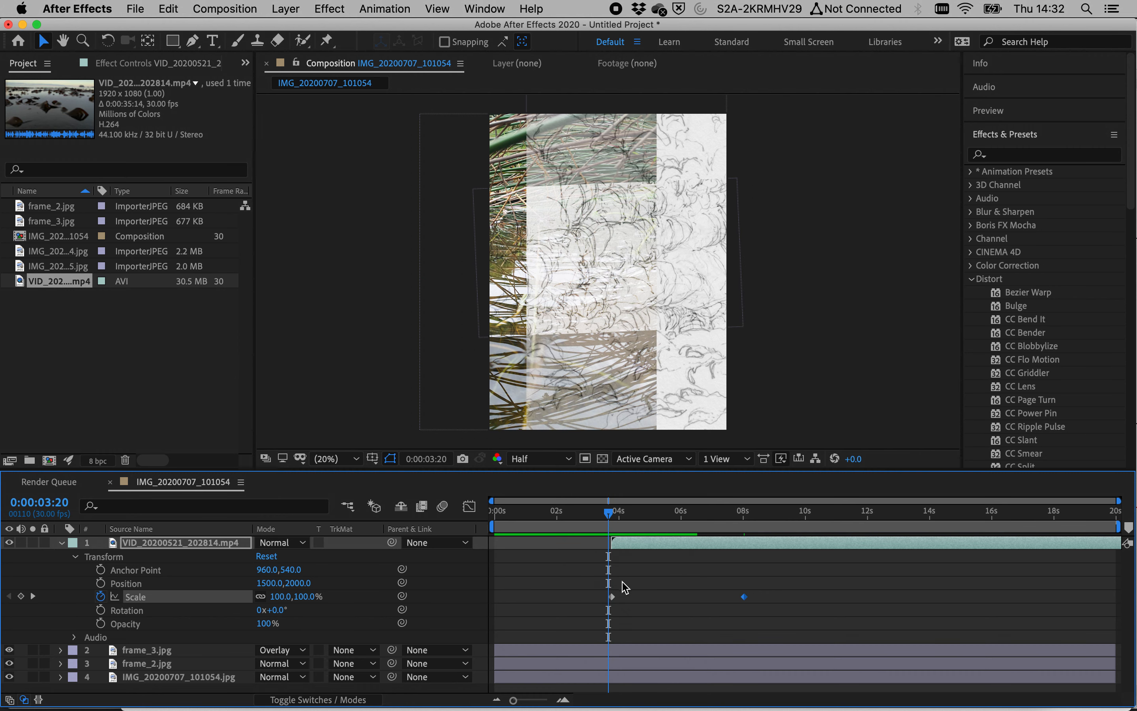
key("space")
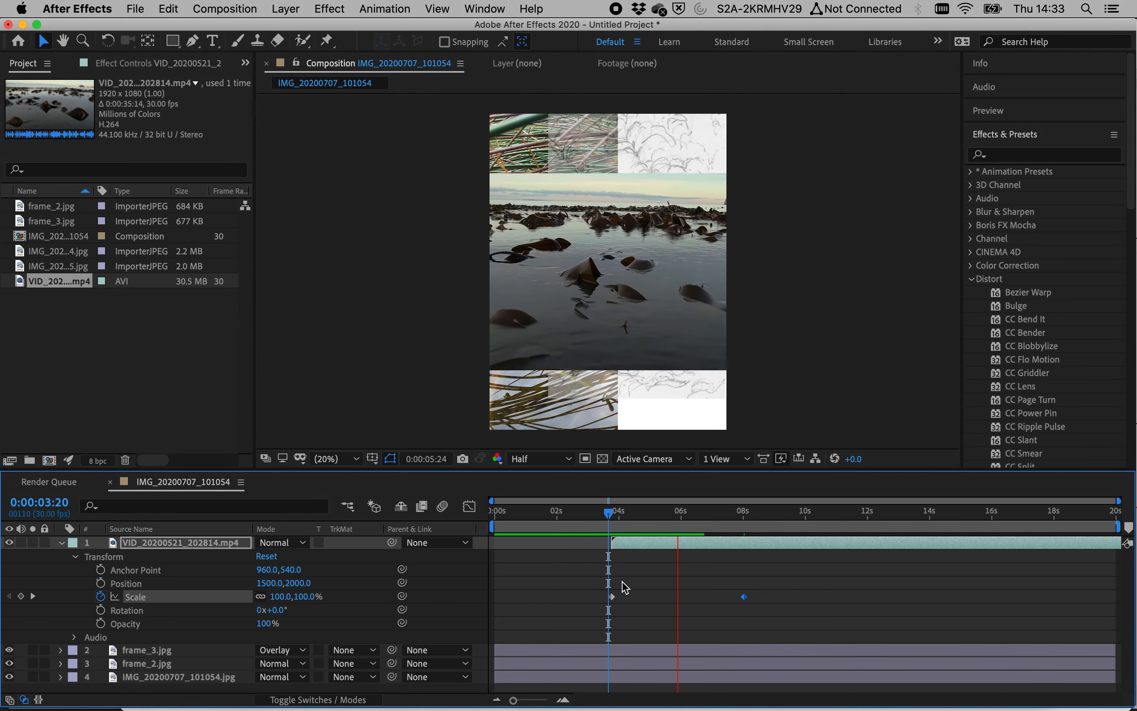
key("space")
left_click_drag(613, 515, 600, 519)
key("space")
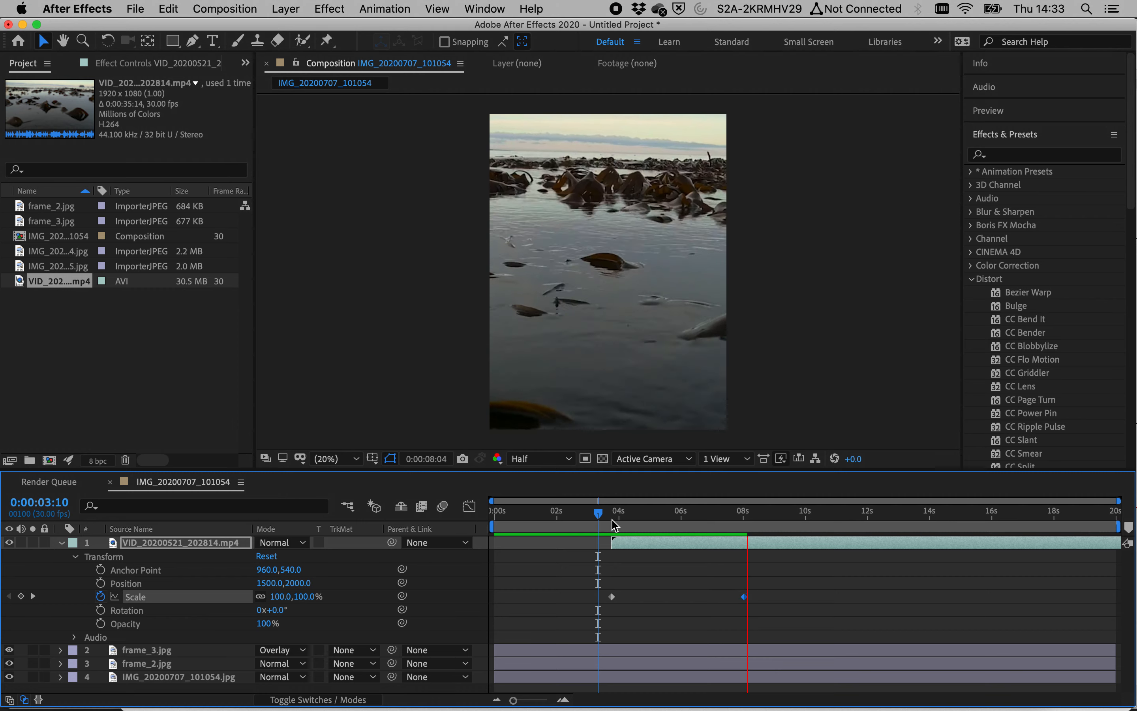
left_click(742, 515)
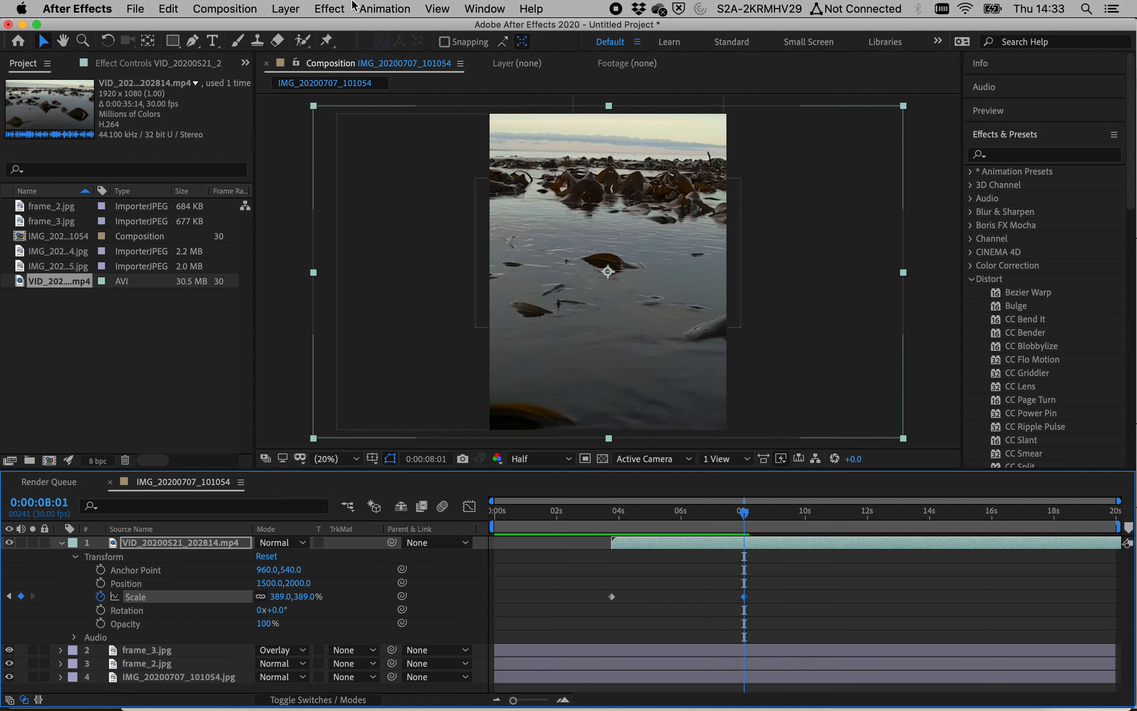
Step: Add a new shape layer and draw a circle with the Ellipse tool over the seaweed near the video's top right
left_click(286, 8)
mouse_move(329, 28)
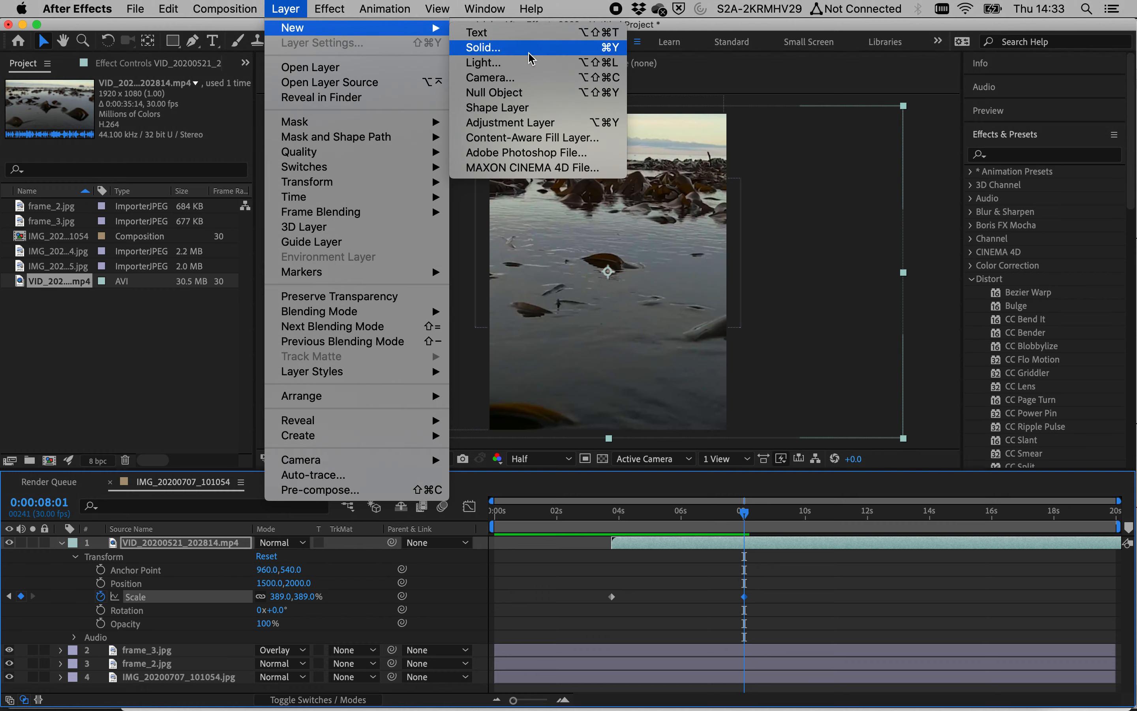
left_click(512, 111)
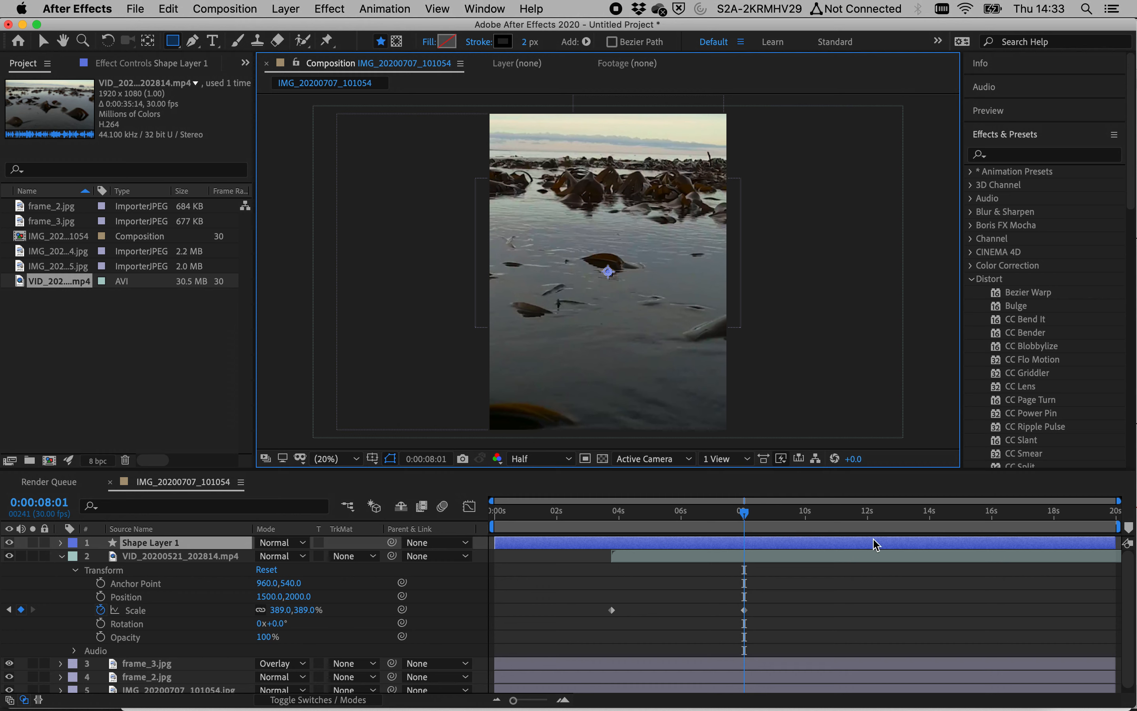
left_click_drag(183, 48, 235, 82)
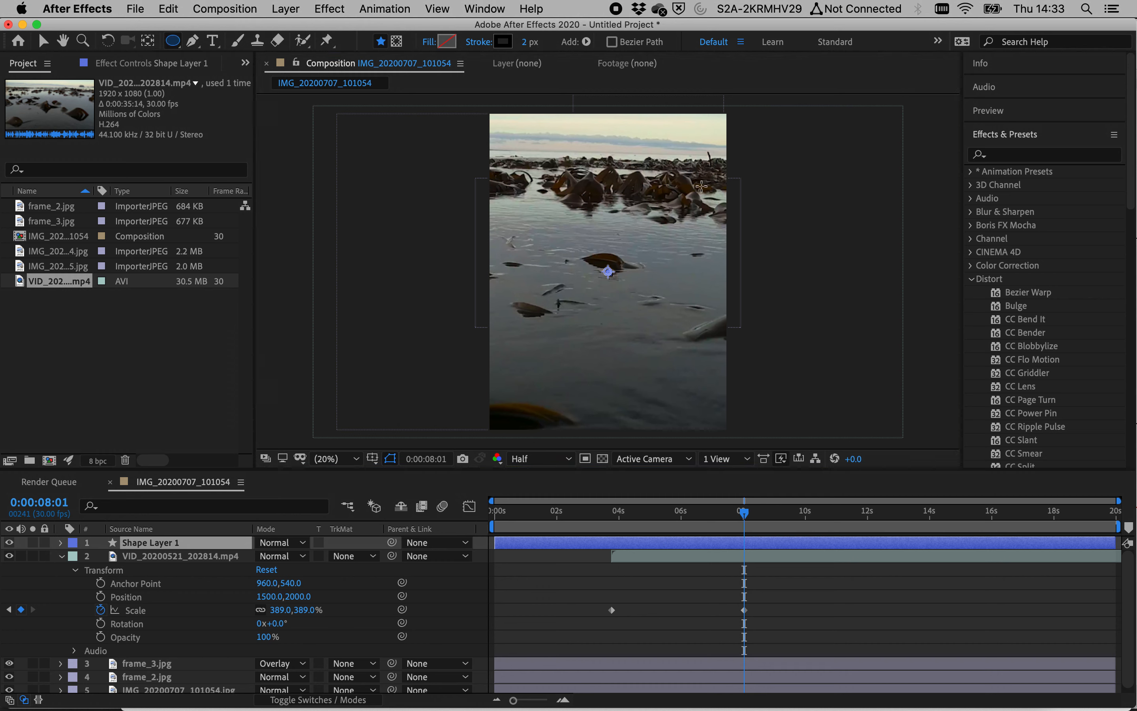
left_click_drag(653, 182, 709, 239)
key("v")
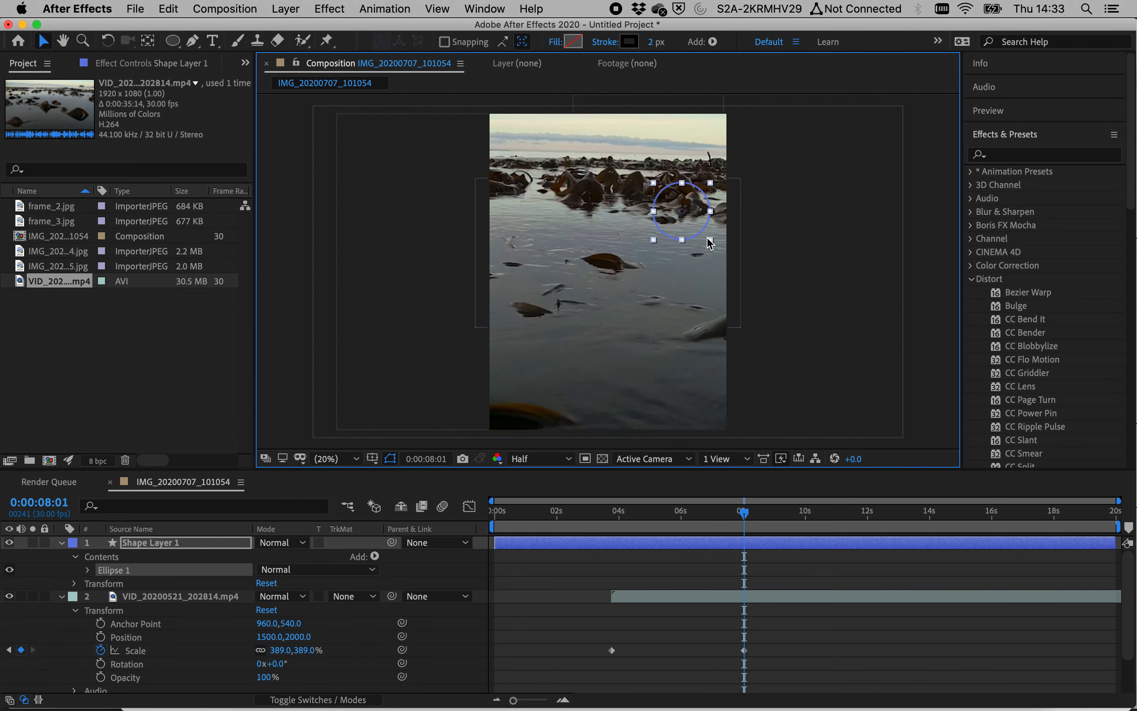
Step: Nudge the circle up and to the left in larger steps
key("shift+Up")
key("shift+Up")
key("shift+Left")
key("shift+Up")
key("shift+Left")
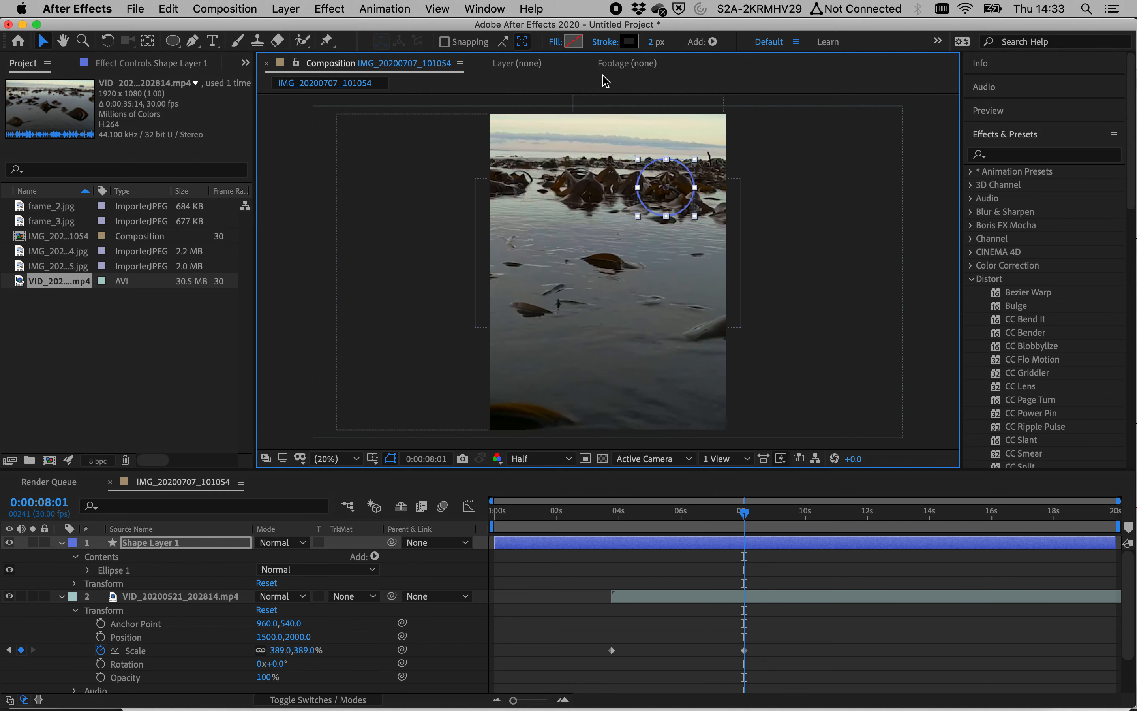
Step: Set the circle's stroke colour to white FFFFFF and its stroke width to 37 px
left_click(629, 42)
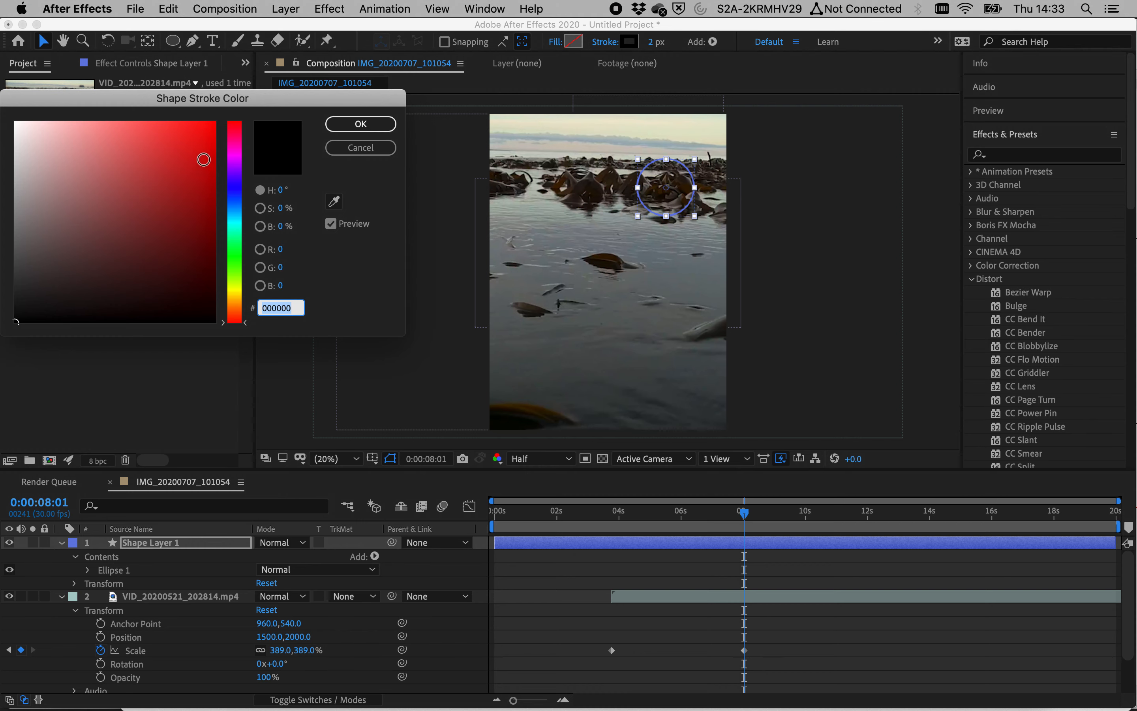
left_click_drag(210, 130, 3, 117)
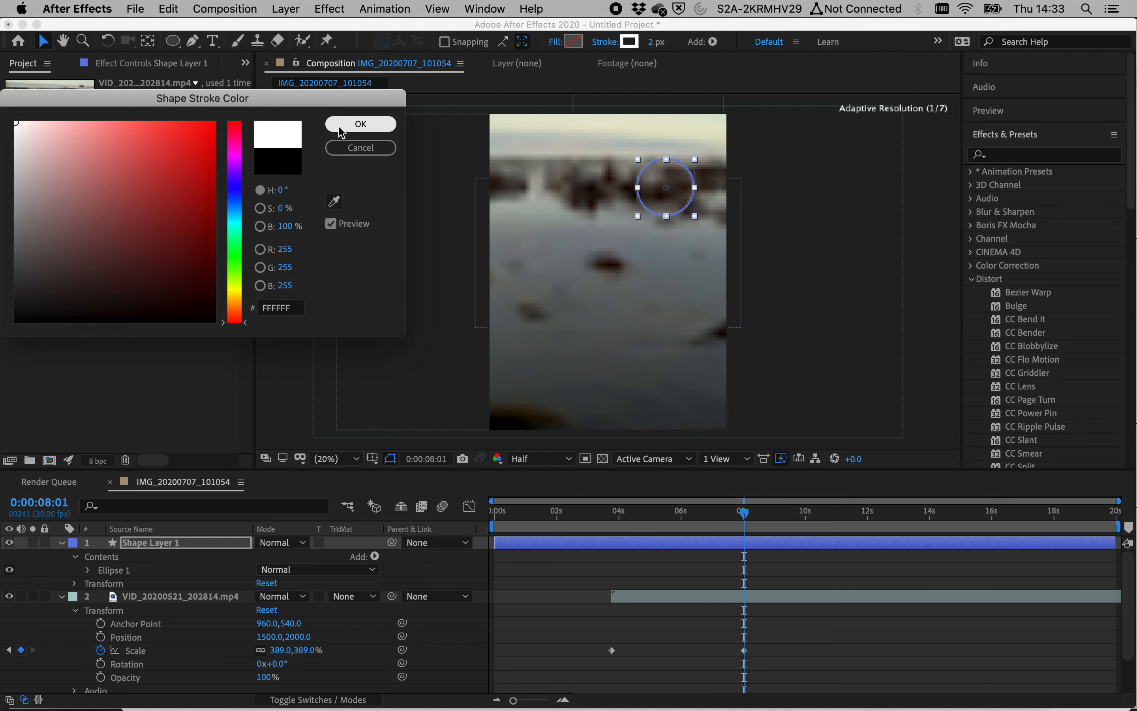
left_click(344, 124)
left_click_drag(652, 42, 684, 39)
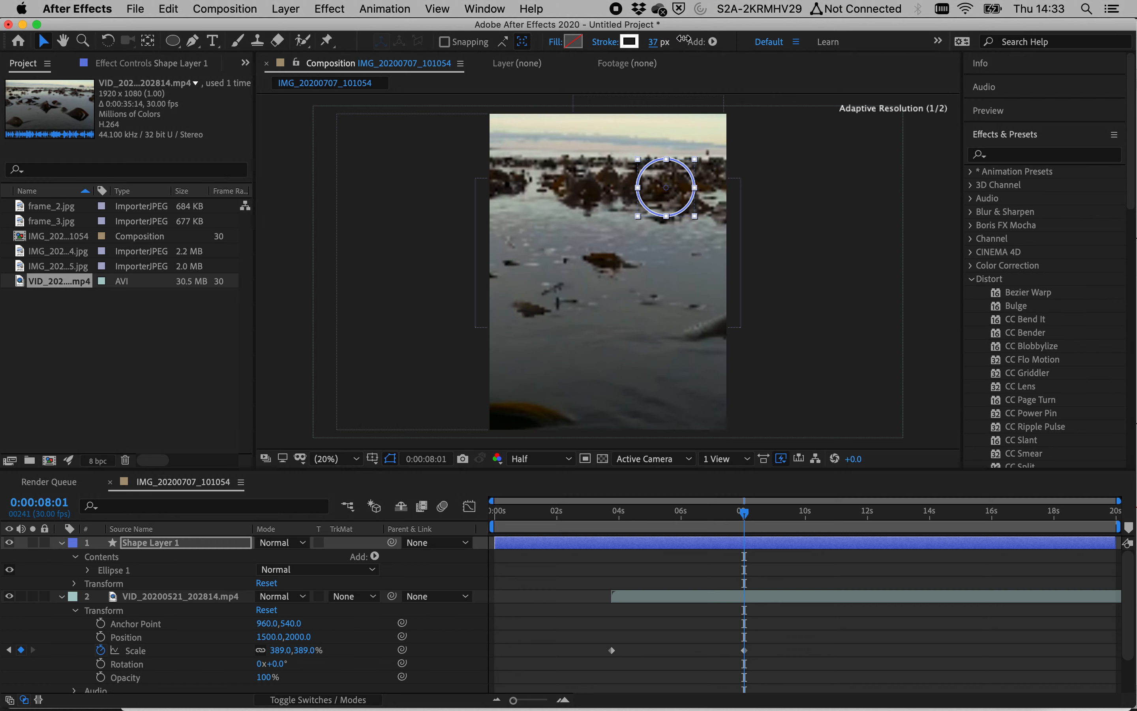
Step: Split the shape layer at 0:00:08:01 and delete the part before the split
left_click_drag(680, 513, 747, 521)
left_click(712, 553)
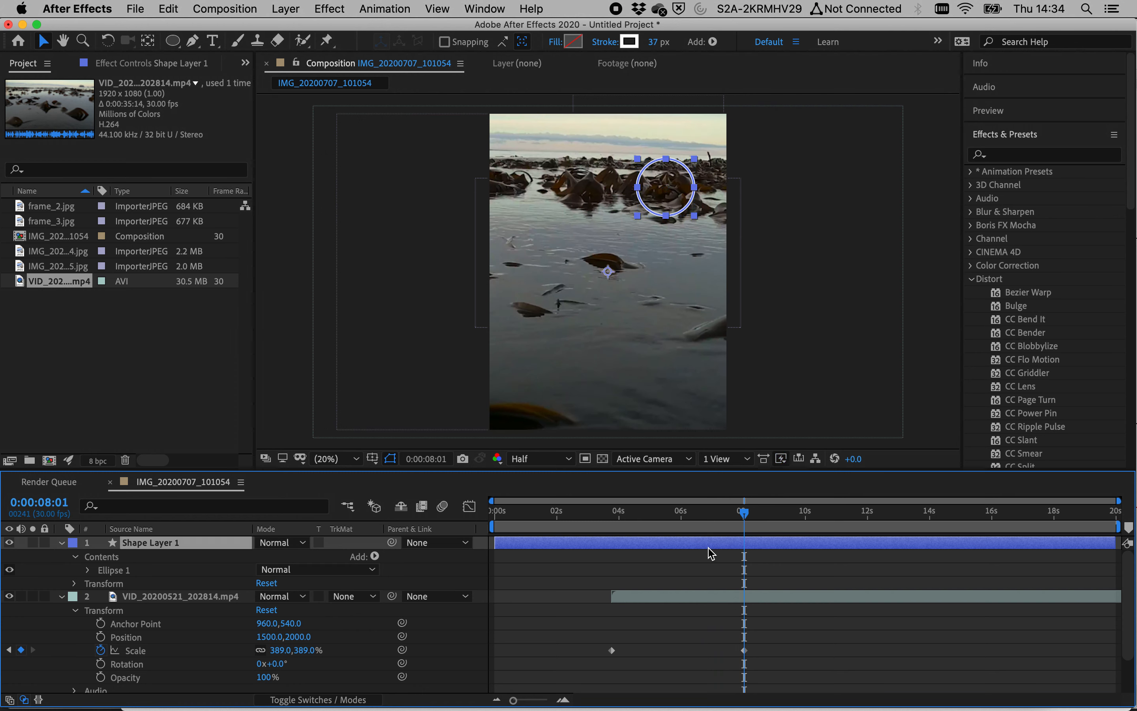
mouse_move(496, 545)
left_mouse_down()
mouse_move(739, 555)
mouse_move(506, 542)
left_mouse_up()
key("super+shift+d")
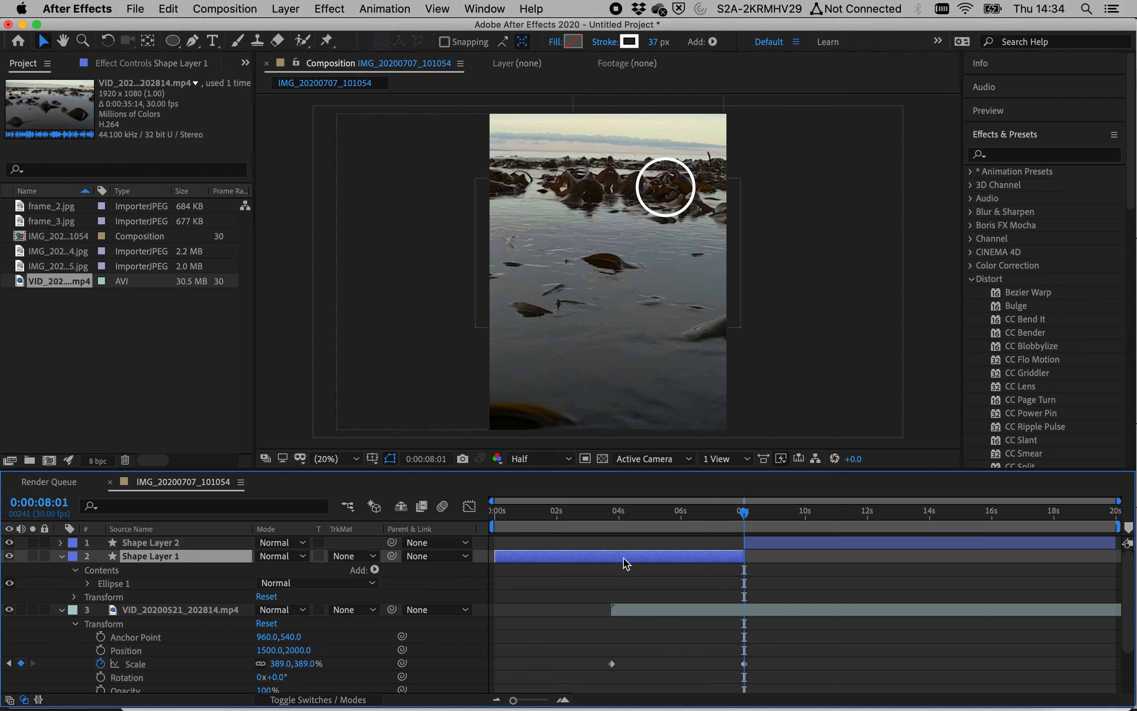
key("Delete")
Step: Scrub and play back the composition around 0:00:08:01 to check the circle's entrance
left_click(738, 513)
mouse_move(732, 517)
left_mouse_down()
mouse_move(806, 515)
mouse_move(714, 517)
left_mouse_up()
key("space")
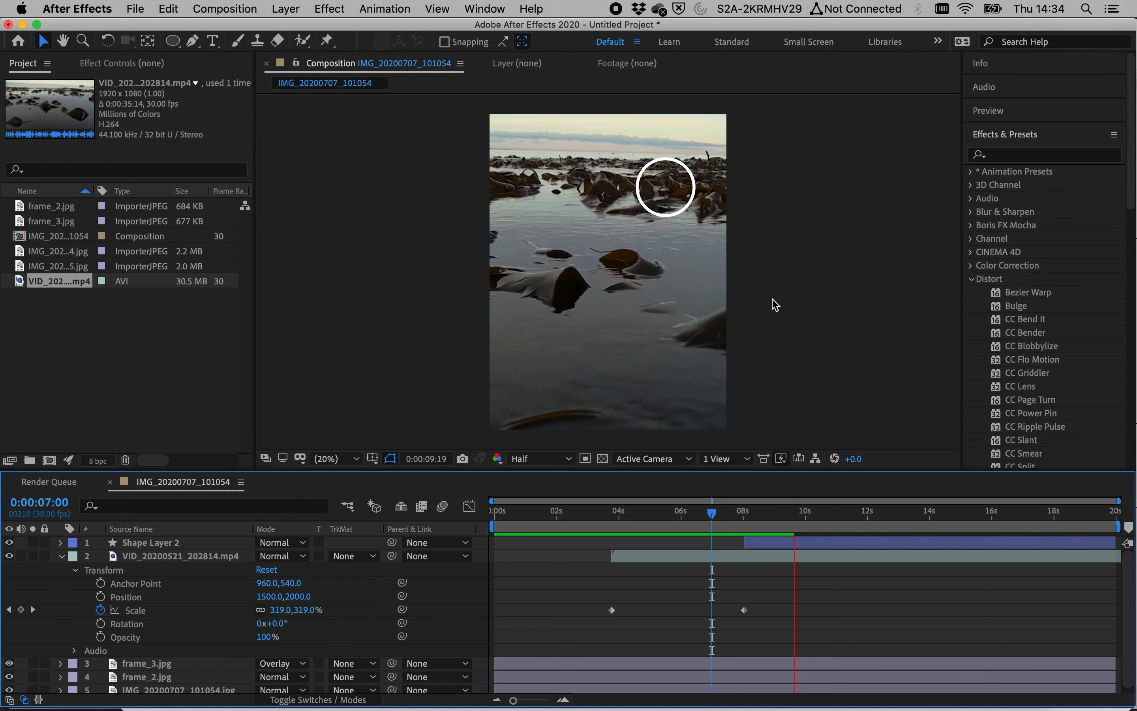
left_click_drag(784, 528, 712, 541)
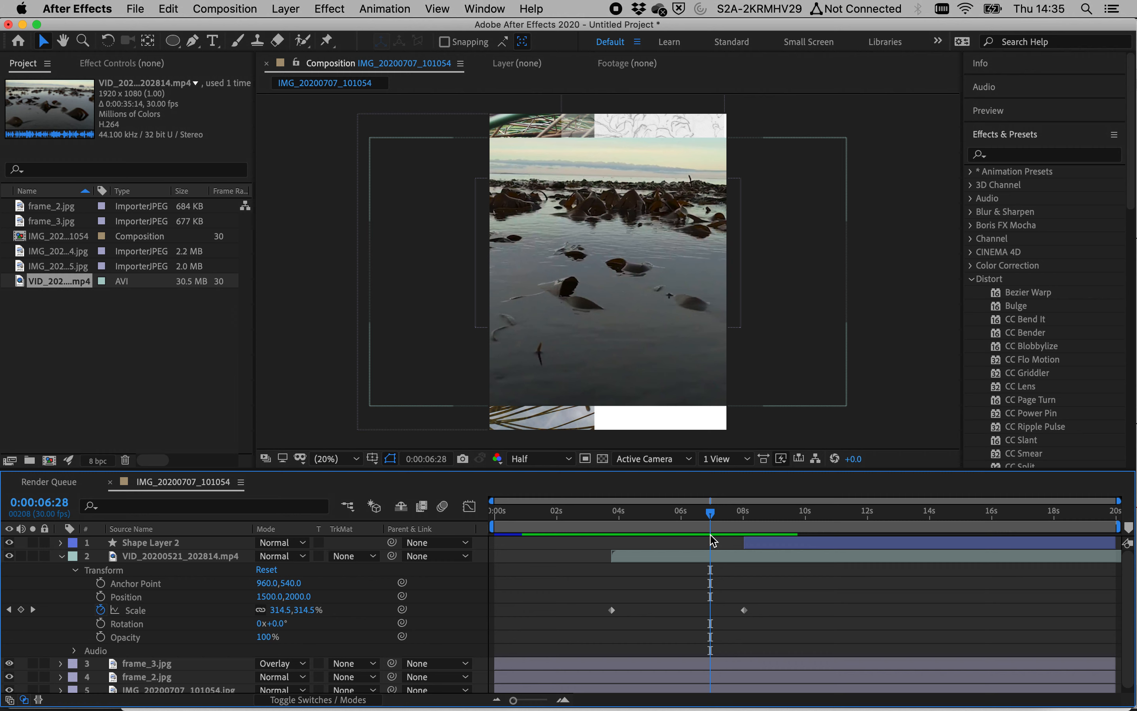
left_click(734, 519)
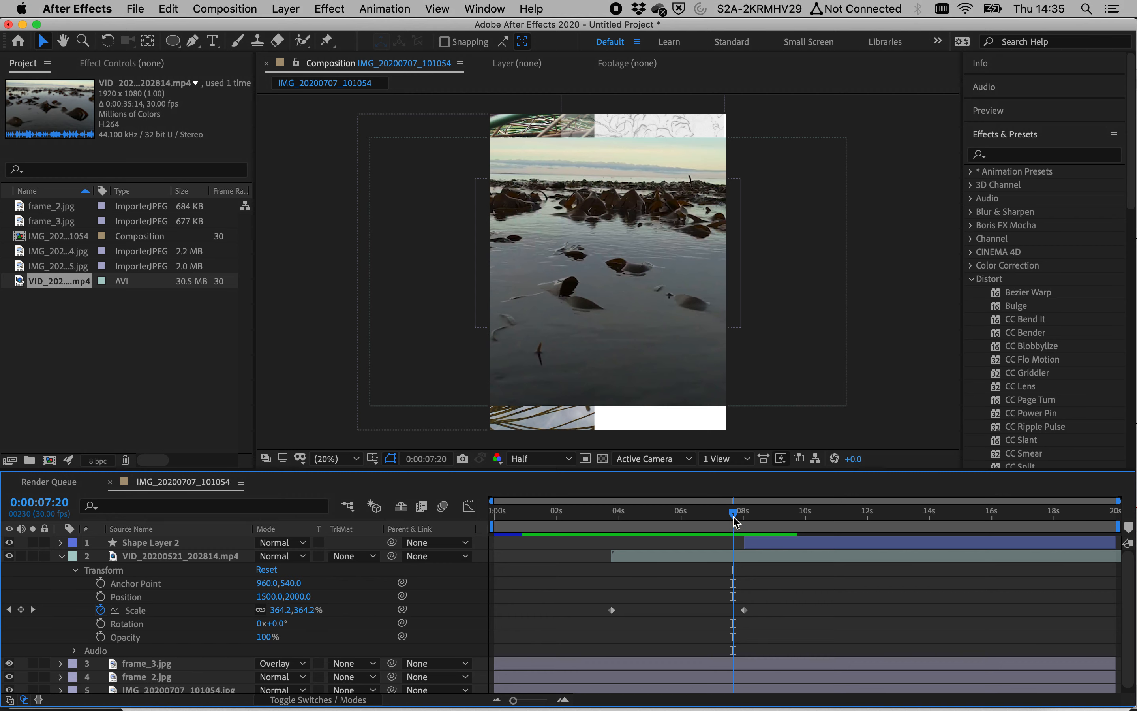
key("space")
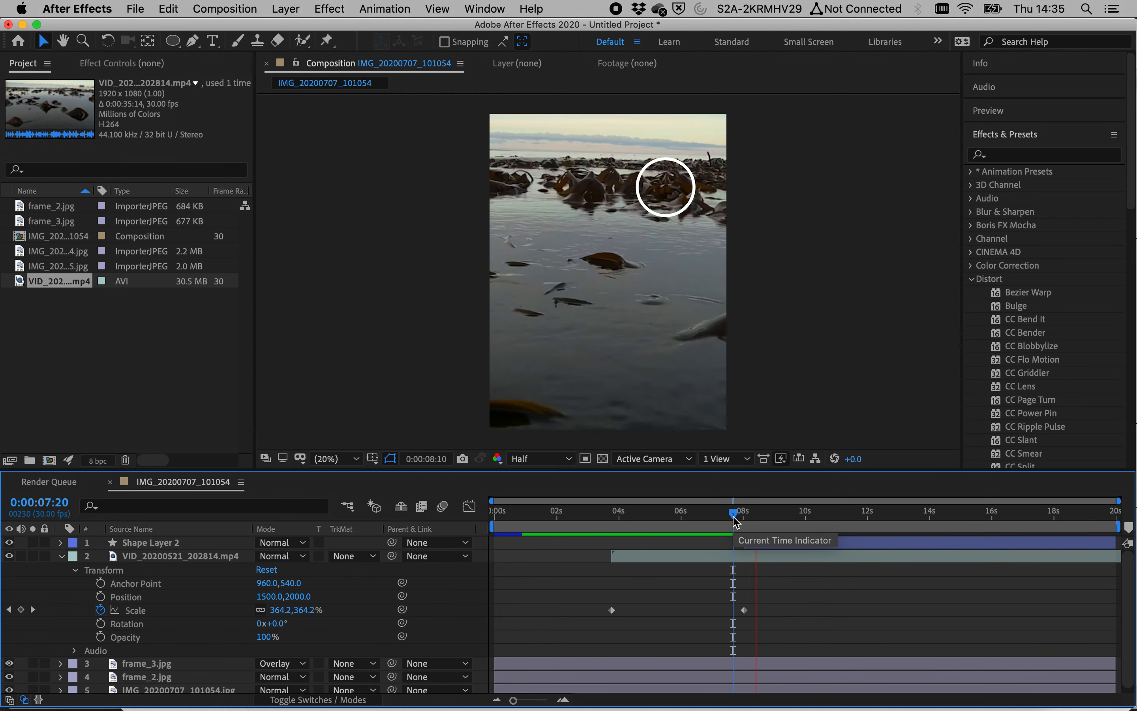